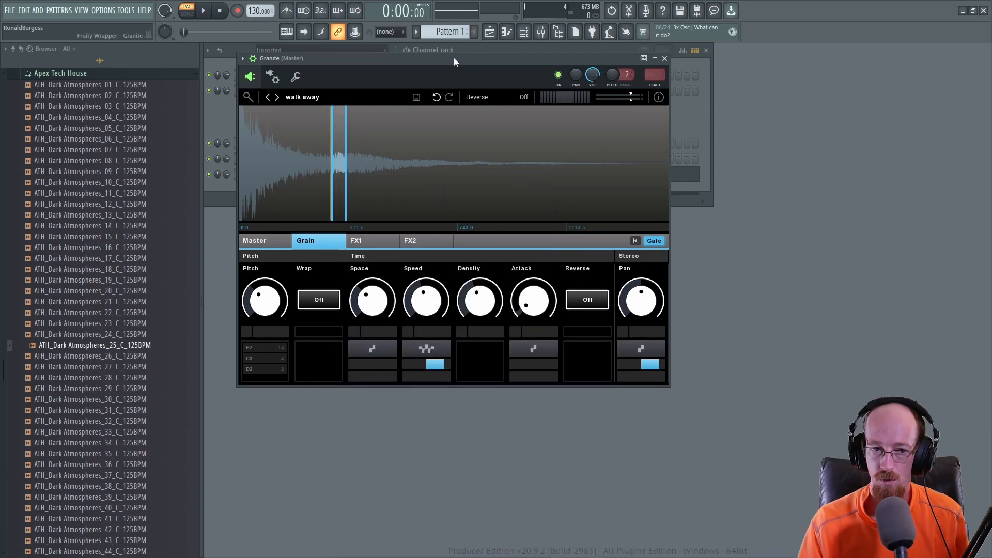
Step: Audition the factory presets during playback, stepping through back, bomber, bottleneck, dark strum and delta one
{"action": "key", "text": "space"}
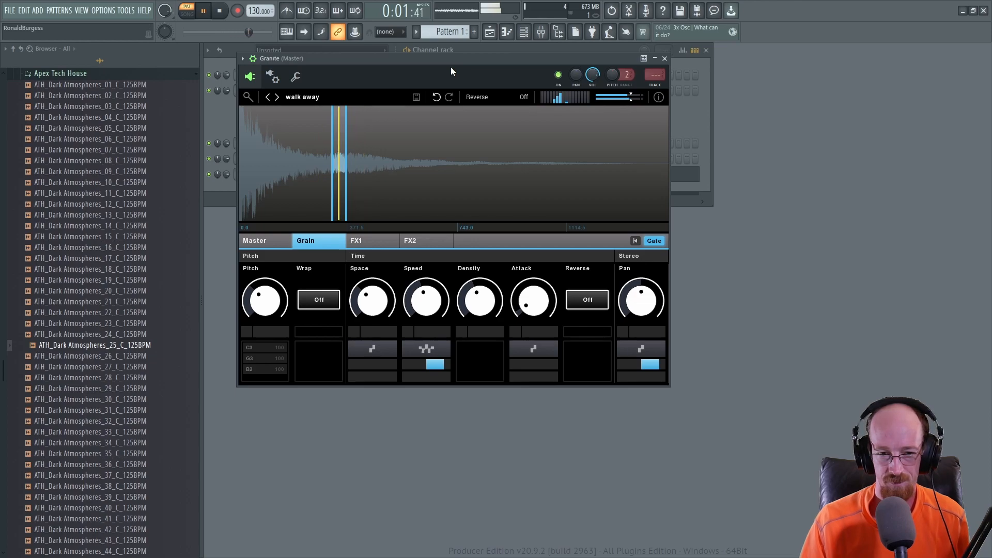
{"action": "left_click", "coordinate": [277, 97]}
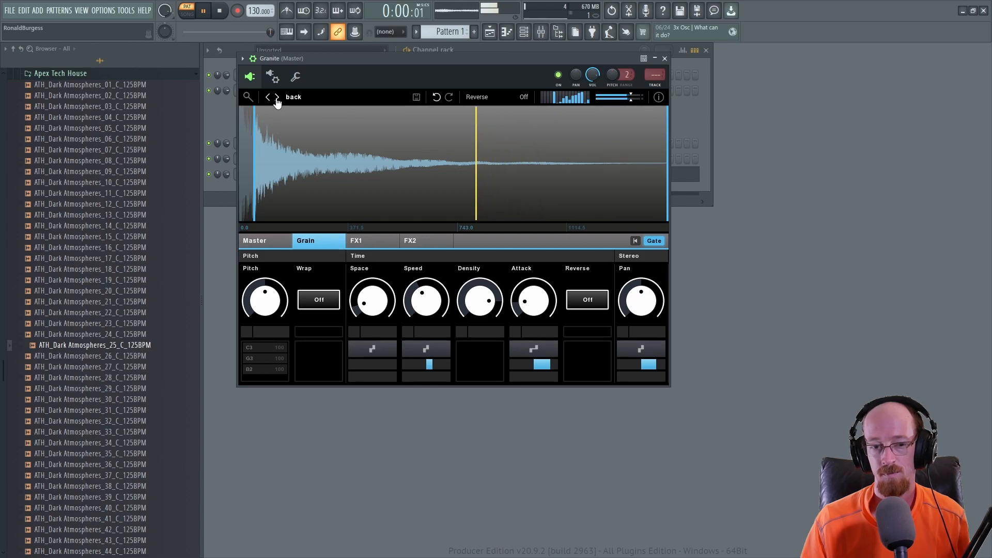
{"action": "left_click", "coordinate": [277, 97]}
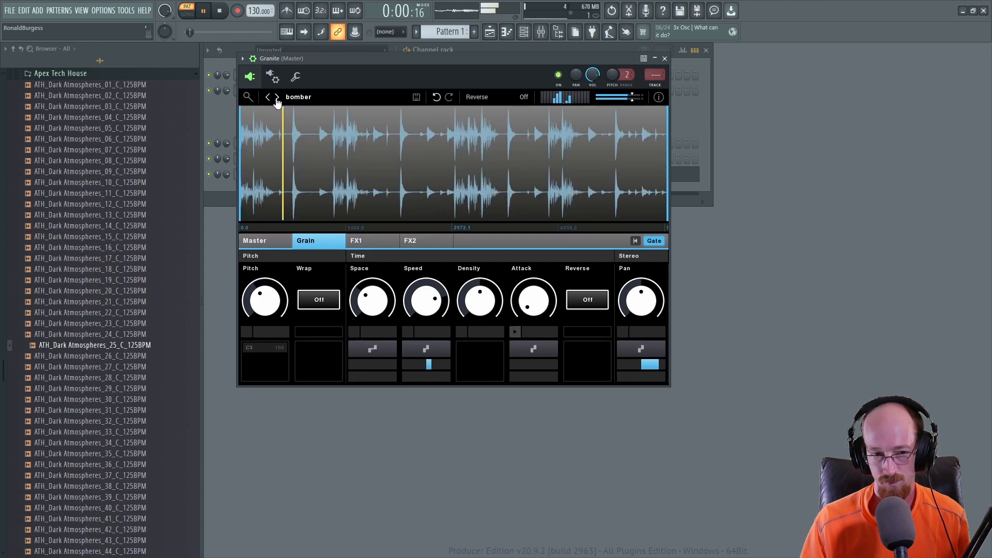
{"action": "mouse_move", "coordinate": [267, 189]}
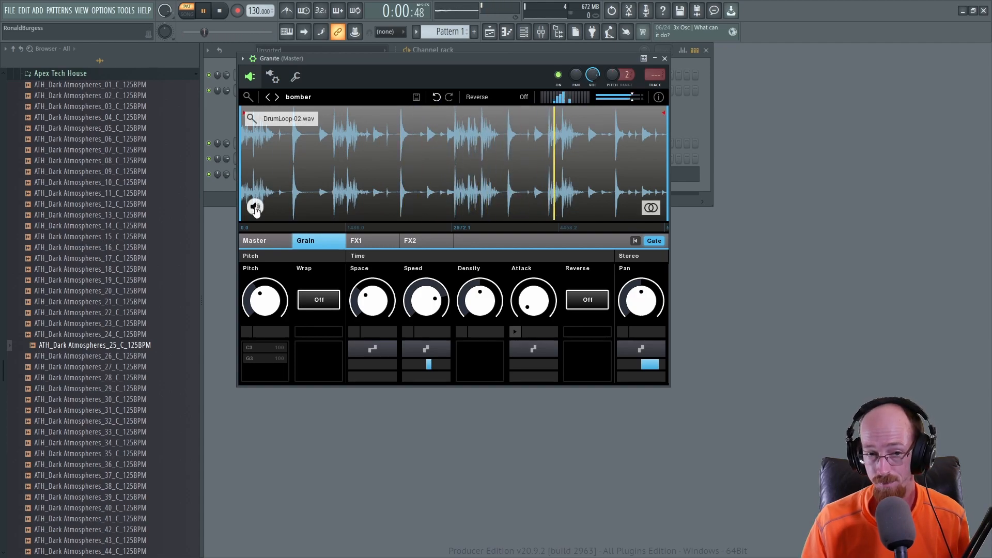
{"action": "left_click", "coordinate": [277, 98]}
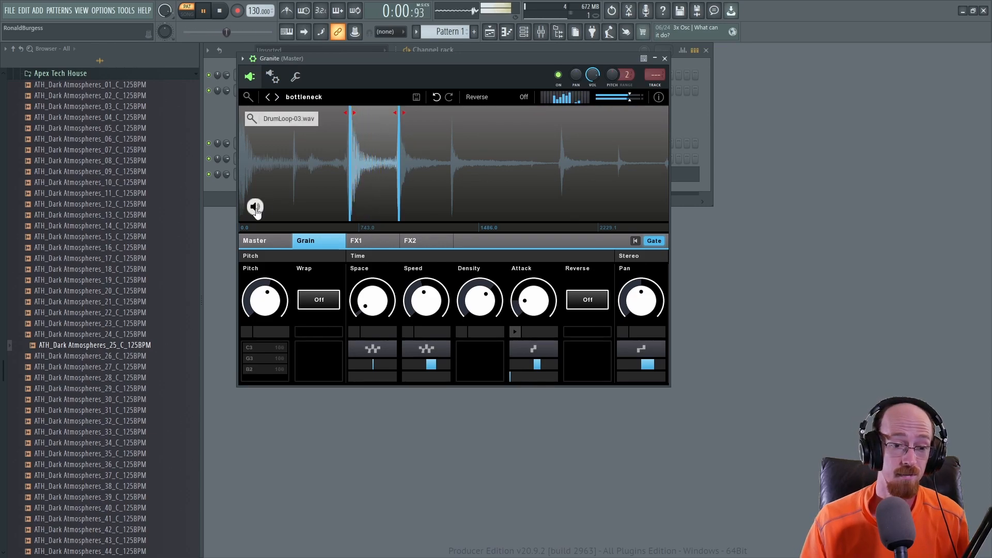
{"action": "left_click", "coordinate": [277, 98]}
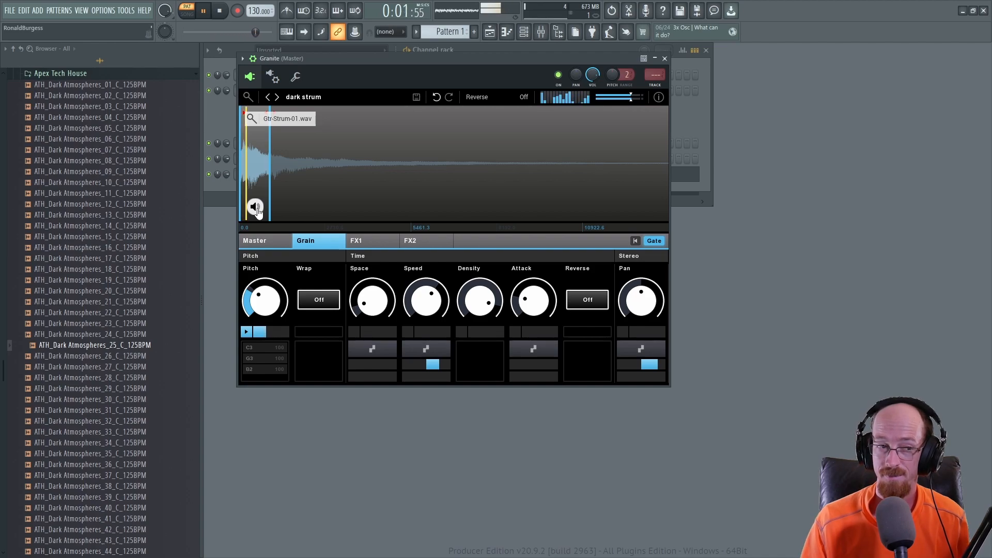
{"action": "left_click", "coordinate": [277, 98]}
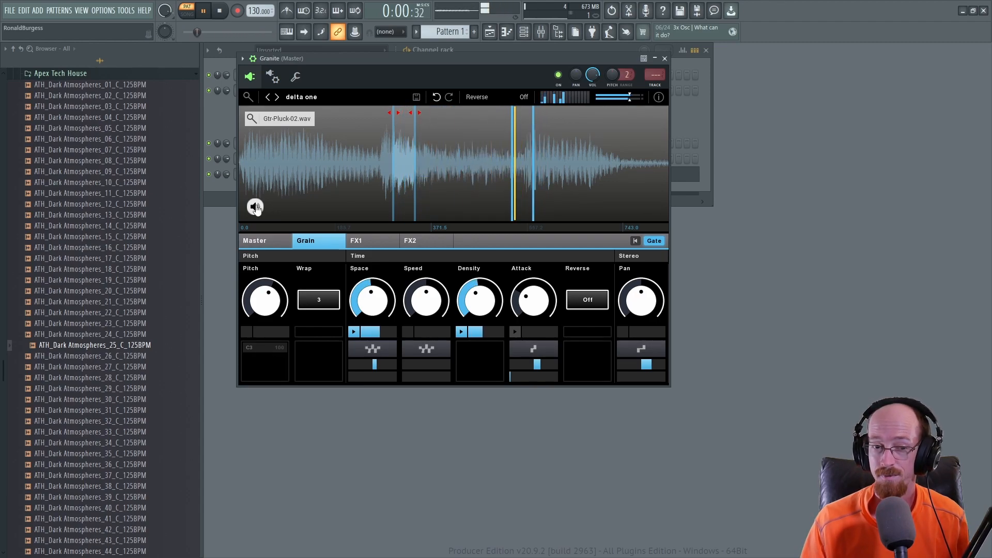
{"action": "key", "text": "space"}
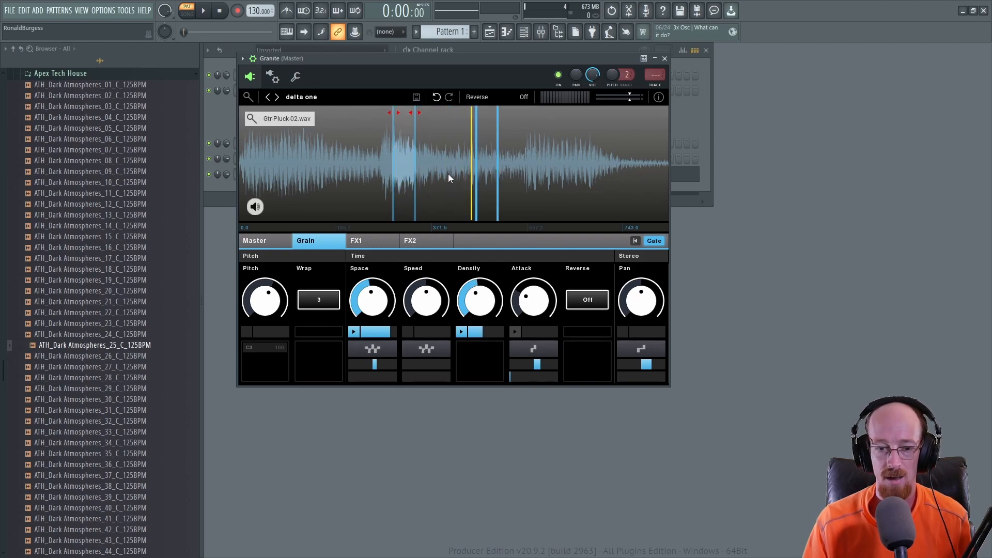
Step: Switch the Gate off and back on
{"action": "left_click", "coordinate": [654, 242]}
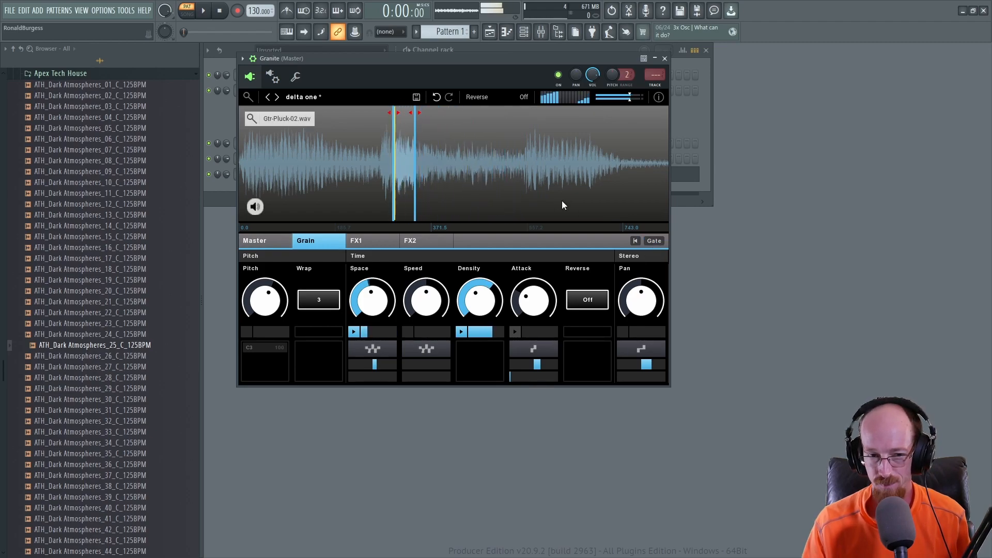
{"action": "left_click", "coordinate": [655, 242]}
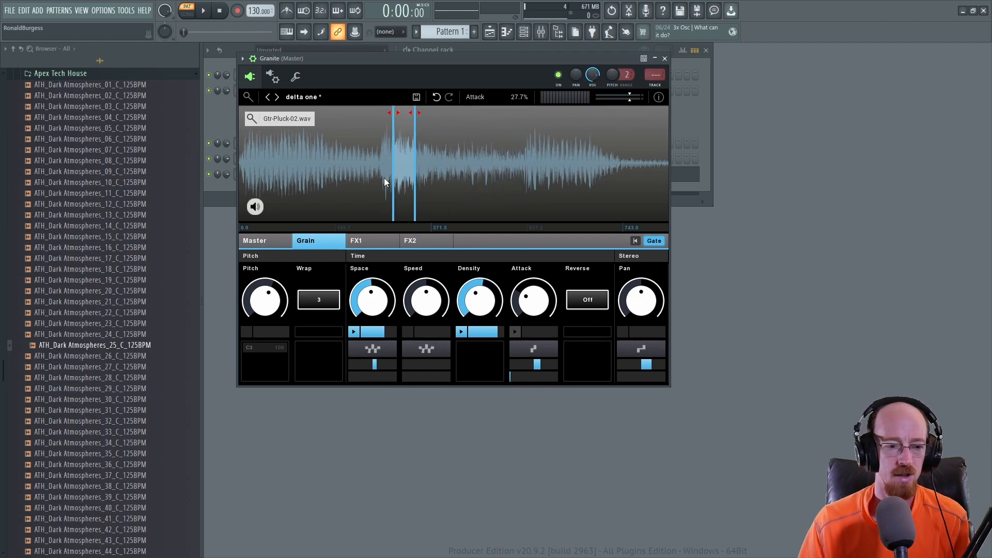
Step: Load ATH_Synth One Shots_20_C from the Apex Tech House synth one-shot folder and shorten the sample region to about 31%
{"action": "scroll", "coordinate": [134, 227], "scroll_direction": "up", "scroll_amount": 6}
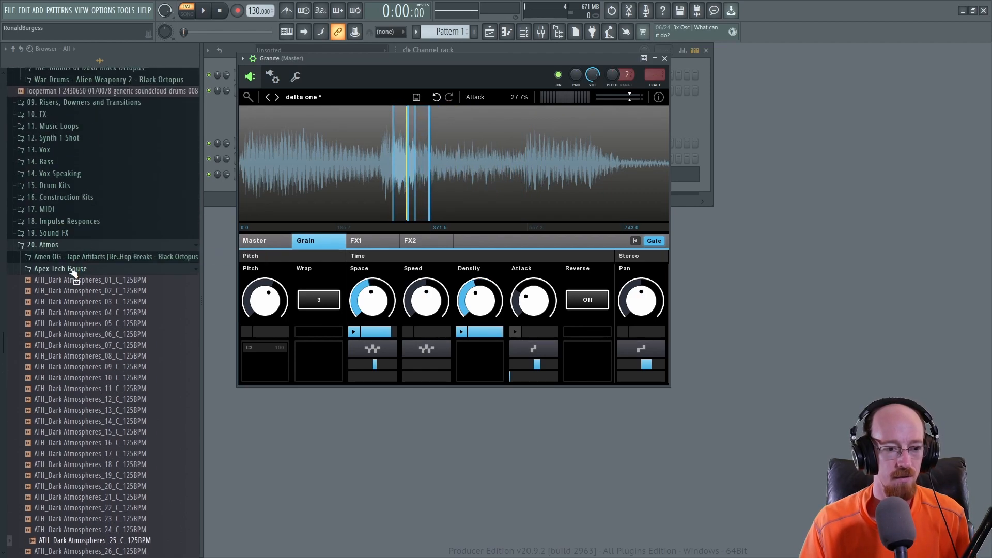
{"action": "left_click", "coordinate": [72, 271]}
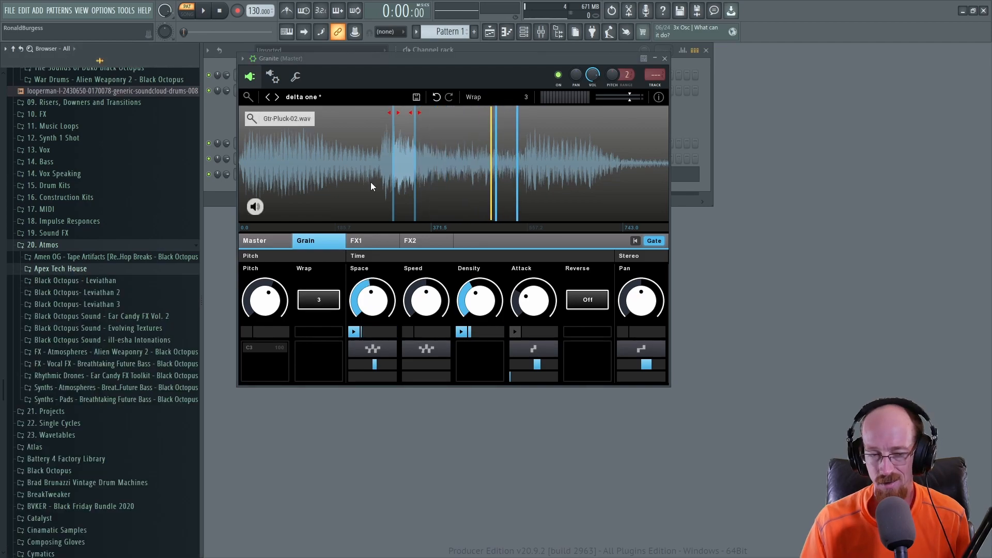
{"action": "left_click", "coordinate": [115, 248]}
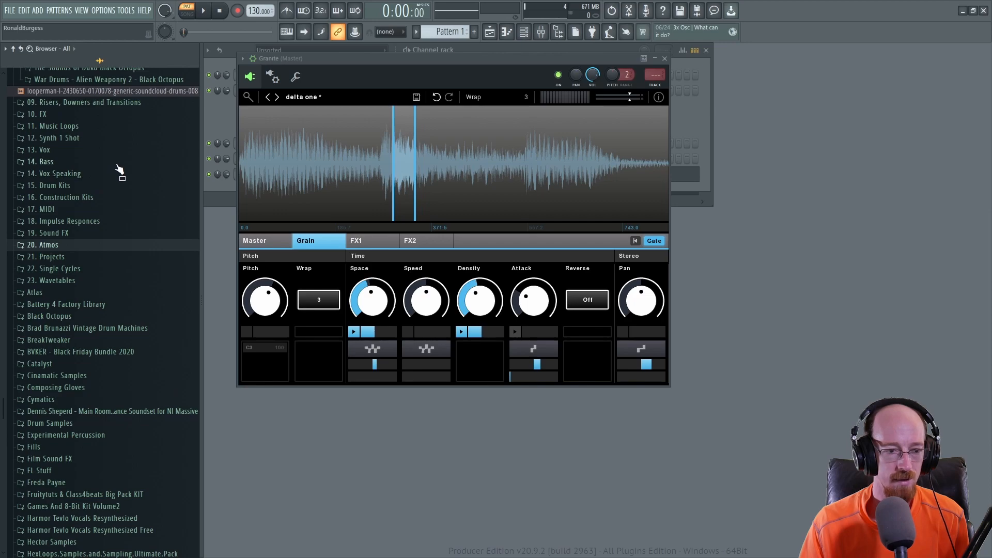
{"action": "scroll", "coordinate": [119, 180], "scroll_direction": "up", "scroll_amount": 3}
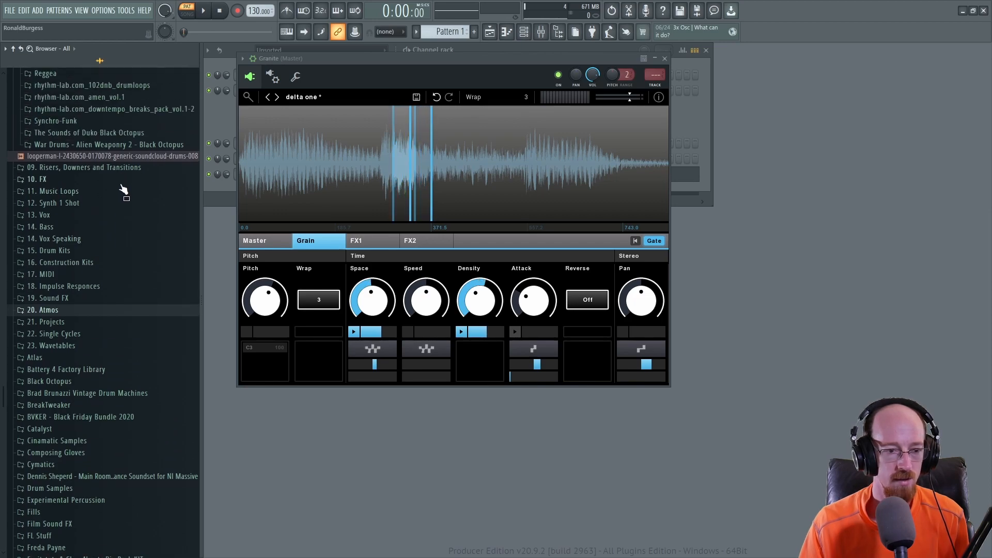
{"action": "left_click", "coordinate": [121, 203]}
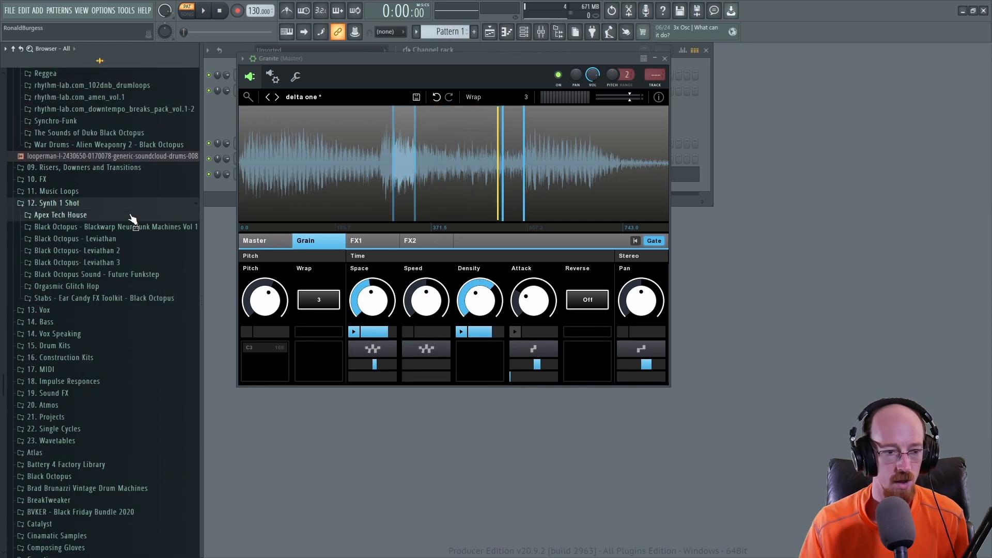
{"action": "left_click", "coordinate": [77, 216]}
{"action": "left_click", "coordinate": [85, 247]}
{"action": "left_click", "coordinate": [93, 291]}
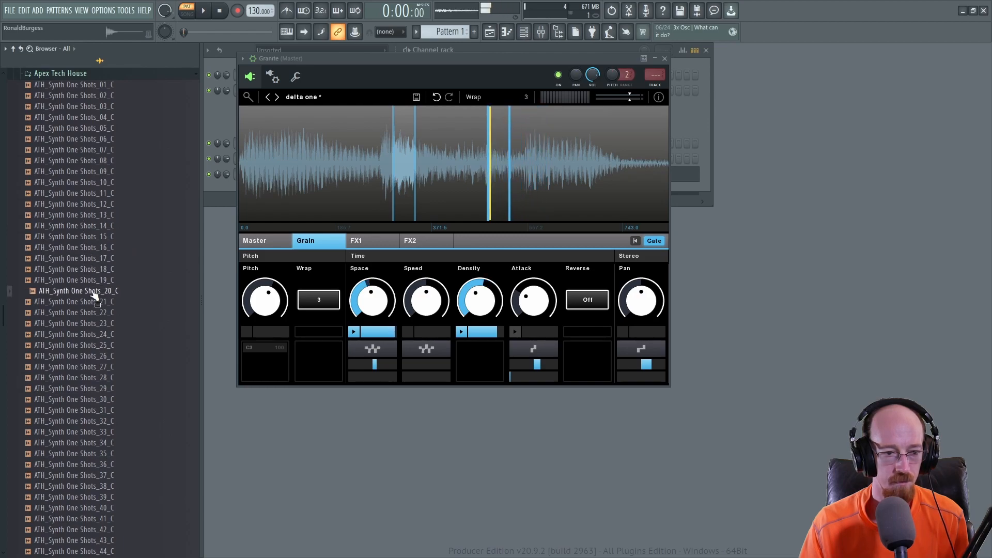
{"action": "left_click_drag", "start_coordinate": [83, 297], "coordinate": [342, 156]}
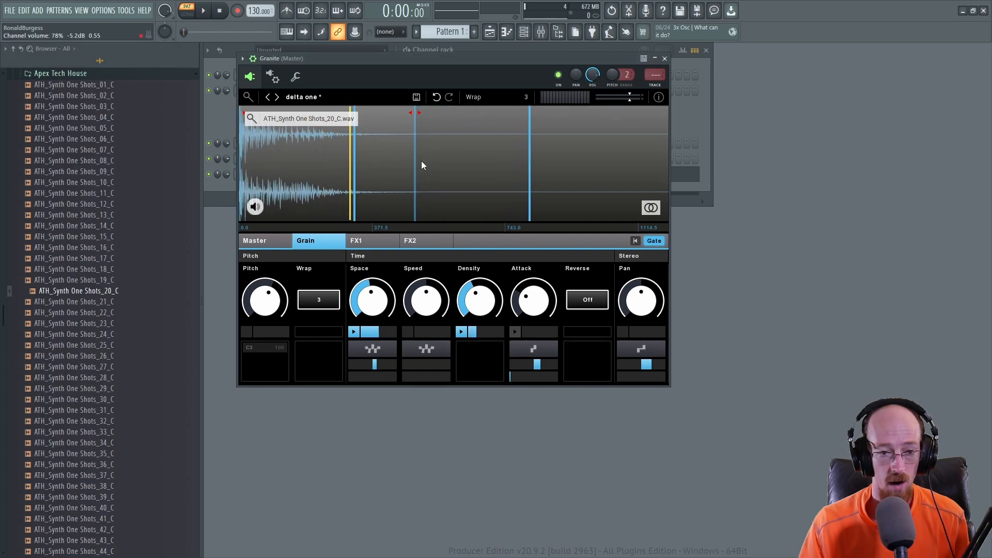
{"action": "mouse_move", "coordinate": [415, 163]}
{"action": "left_mouse_down"}
{"action": "mouse_move", "coordinate": [361, 162]}
{"action": "mouse_move", "coordinate": [371, 162]}
{"action": "left_mouse_up"}
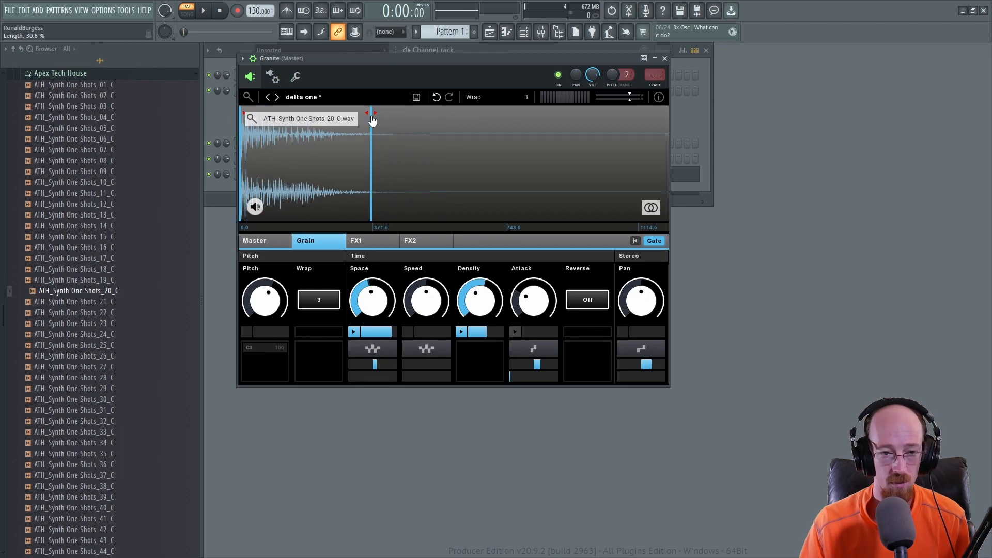
Step: Switch to the back preset and load ATH_Synth One Shots_20_C into it
{"action": "left_click", "coordinate": [304, 98]}
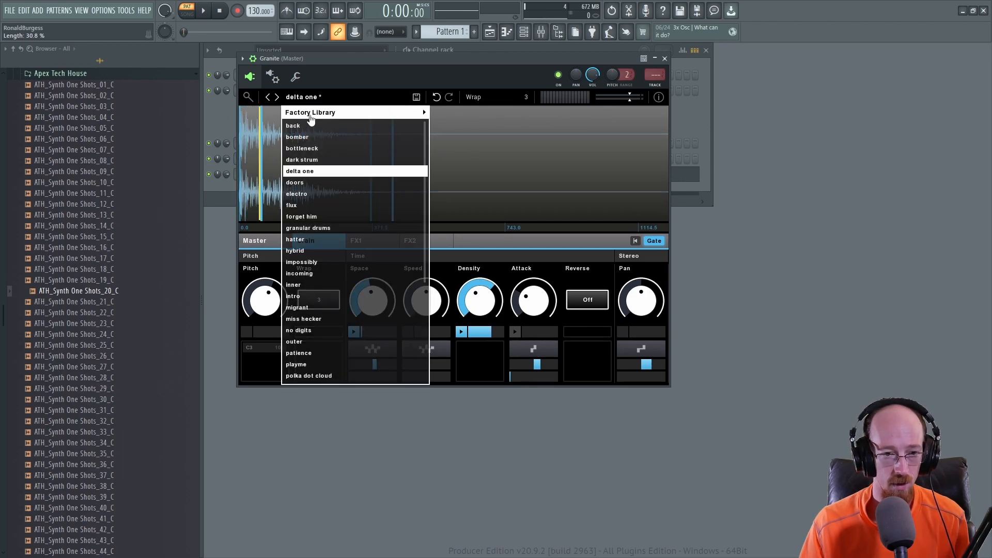
{"action": "left_click", "coordinate": [293, 125]}
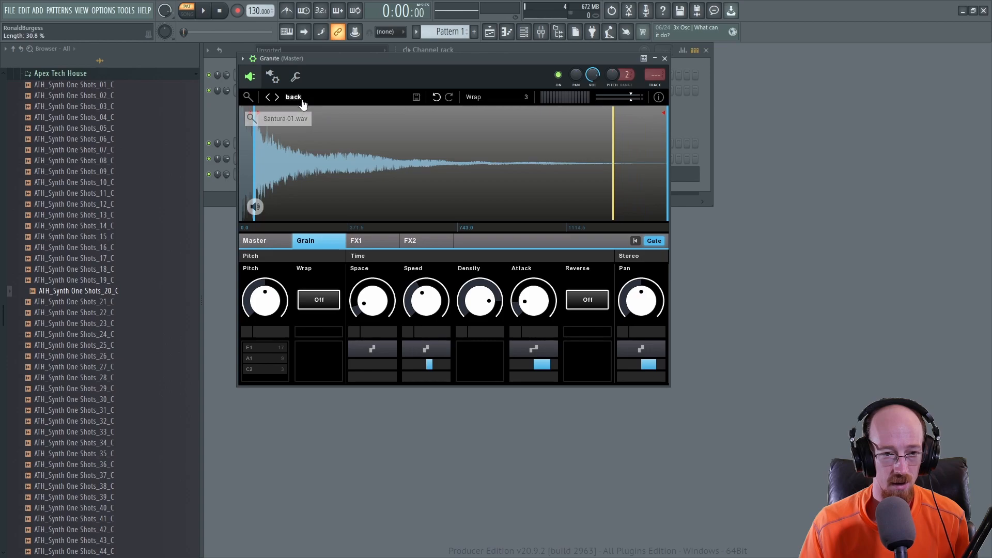
{"action": "left_click_drag", "start_coordinate": [255, 174], "coordinate": [223, 175]}
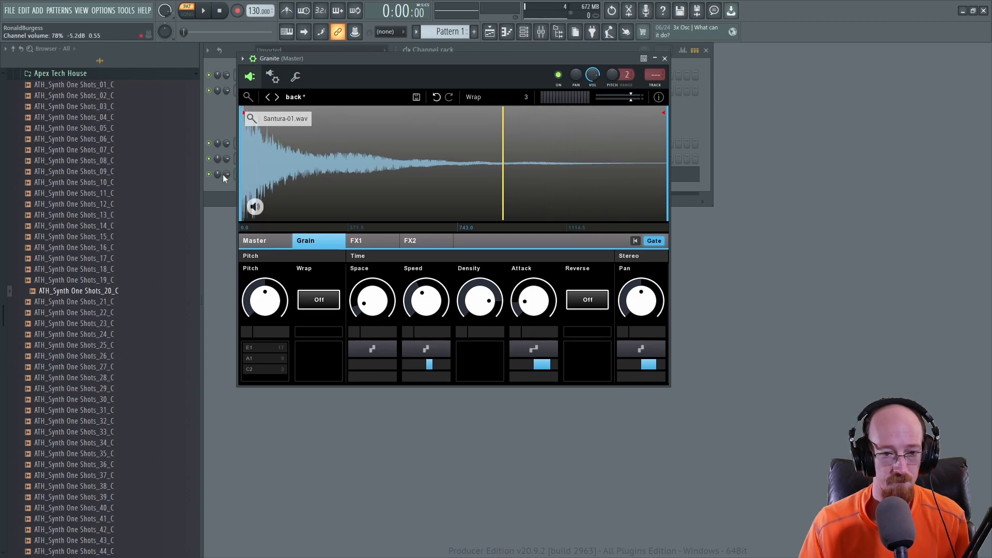
{"action": "mouse_move", "coordinate": [72, 295]}
{"action": "left_mouse_down"}
{"action": "mouse_move", "coordinate": [143, 298]}
{"action": "mouse_move", "coordinate": [305, 158]}
{"action": "mouse_move", "coordinate": [653, 186]}
{"action": "mouse_move", "coordinate": [368, 191]}
{"action": "left_mouse_up"}
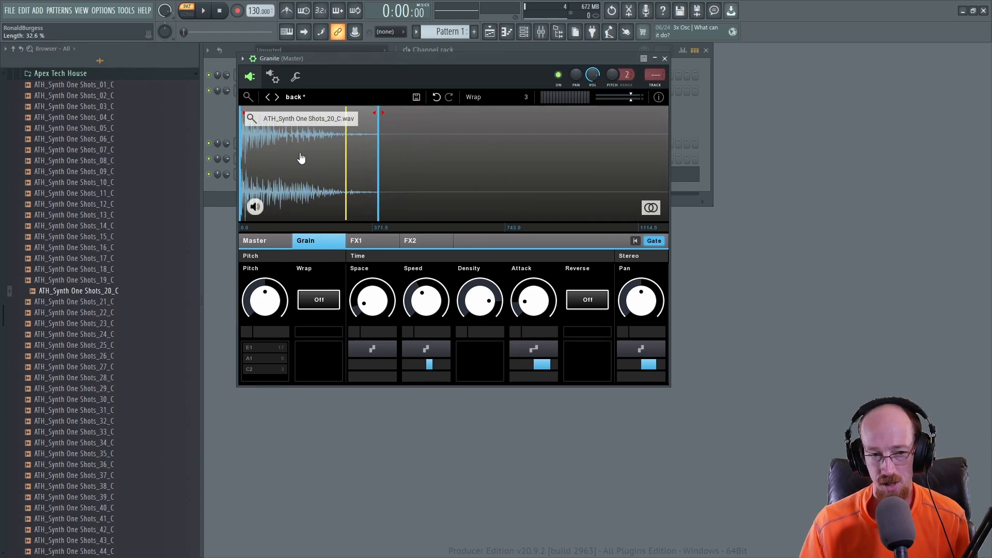
Step: Audition the patch while toggling the waveform's mode button repeatedly
{"action": "left_click", "coordinate": [651, 208]}
{"action": "left_click", "coordinate": [651, 209]}
{"action": "left_click", "coordinate": [651, 209]}
{"action": "left_click", "coordinate": [651, 208]}
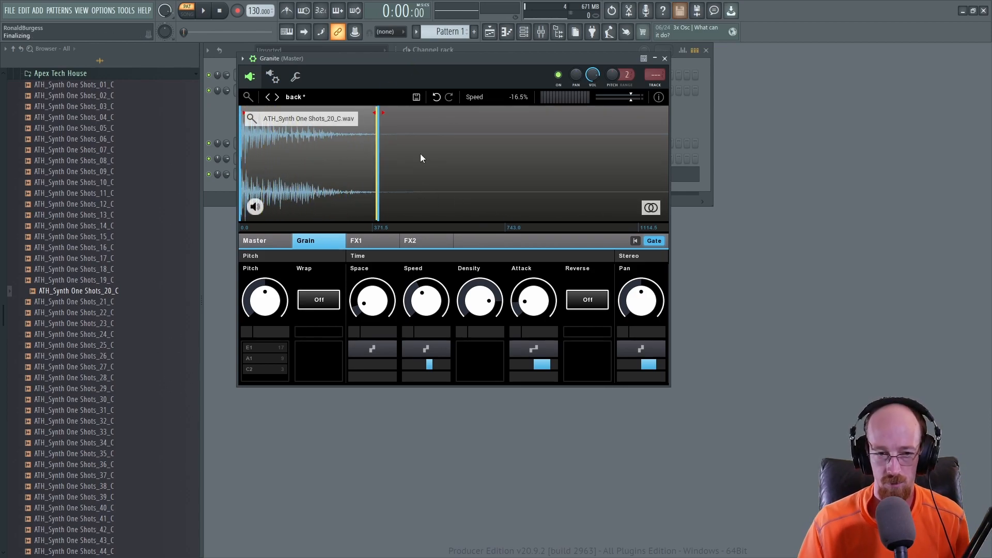
{"action": "key", "text": "space"}
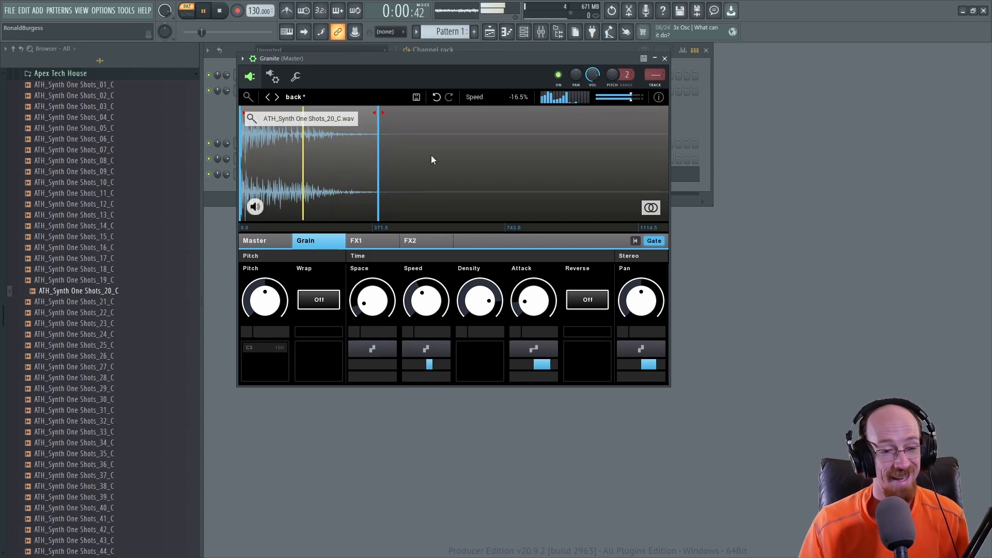
{"action": "key", "text": "space"}
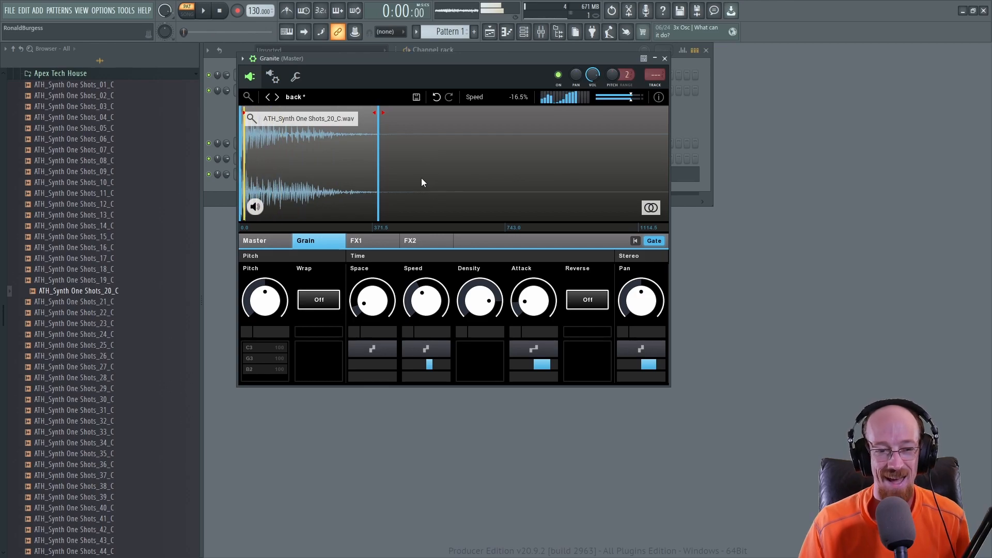
Step: Lower the FX2 reverb Size and raise its Time while auditioning the patch
{"action": "left_click", "coordinate": [368, 242]}
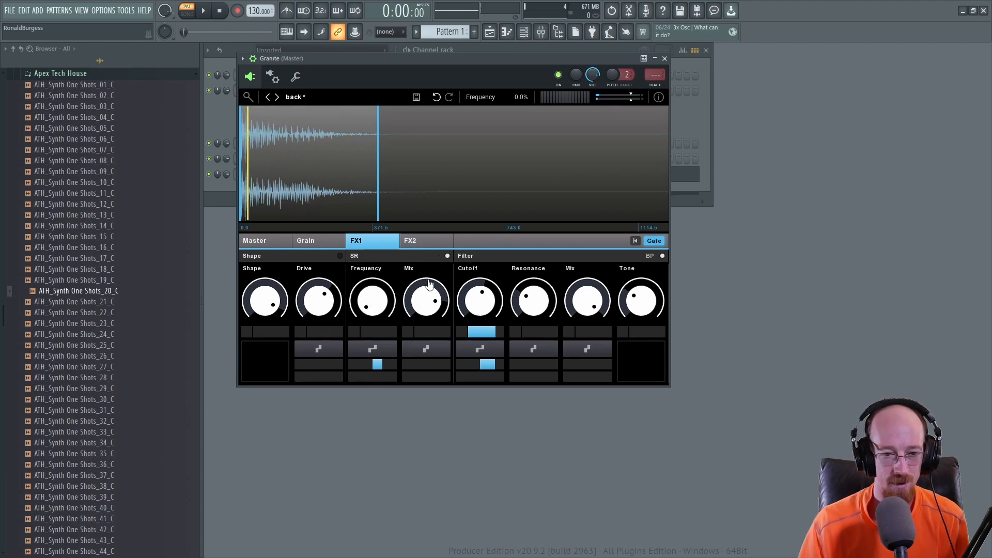
{"action": "key", "text": "space"}
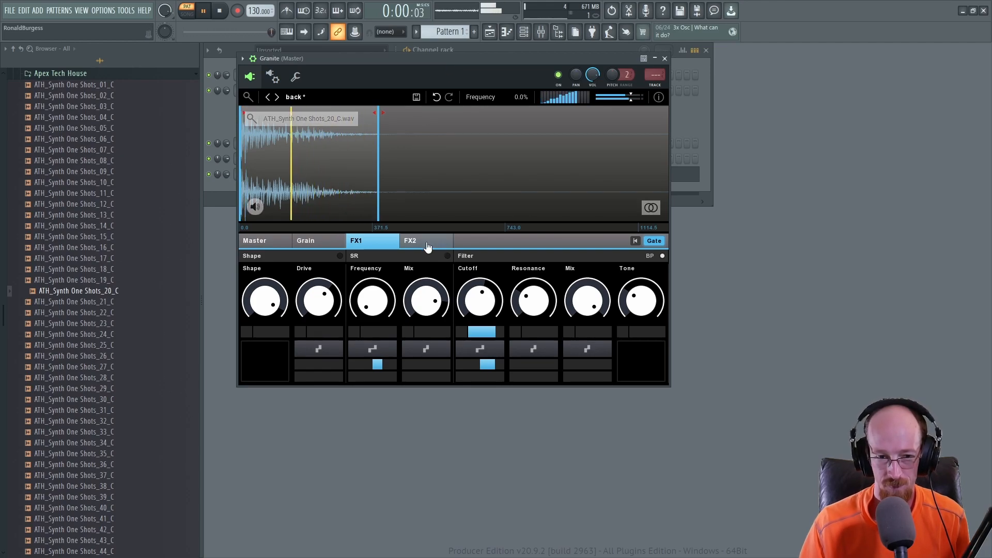
{"action": "left_click", "coordinate": [445, 250]}
{"action": "left_click_drag", "start_coordinate": [267, 309], "coordinate": [266, 336]}
{"action": "mouse_move", "coordinate": [320, 298]}
{"action": "left_mouse_down"}
{"action": "mouse_move", "coordinate": [266, 296]}
{"action": "mouse_move", "coordinate": [328, 306]}
{"action": "left_mouse_up"}
{"action": "key", "text": "space"}
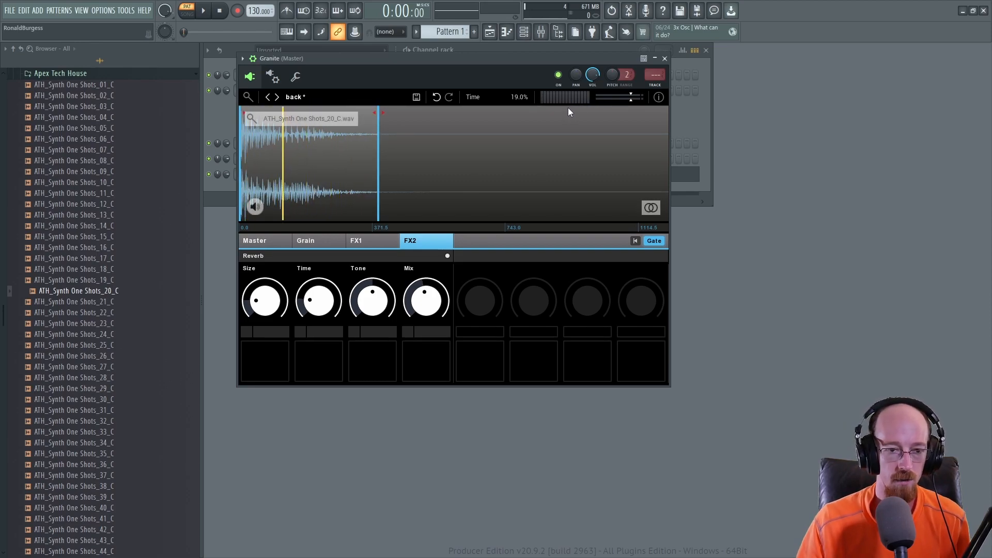
Step: Inspect the Granite channel's piano roll notes and close it
{"action": "left_click", "coordinate": [316, 243]}
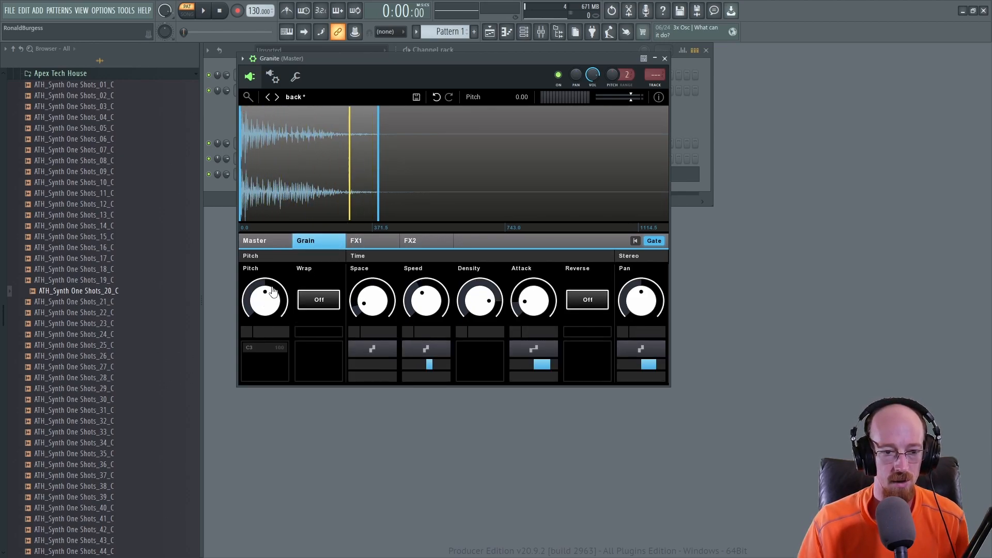
{"action": "left_click", "coordinate": [708, 178]}
{"action": "left_click", "coordinate": [661, 177]}
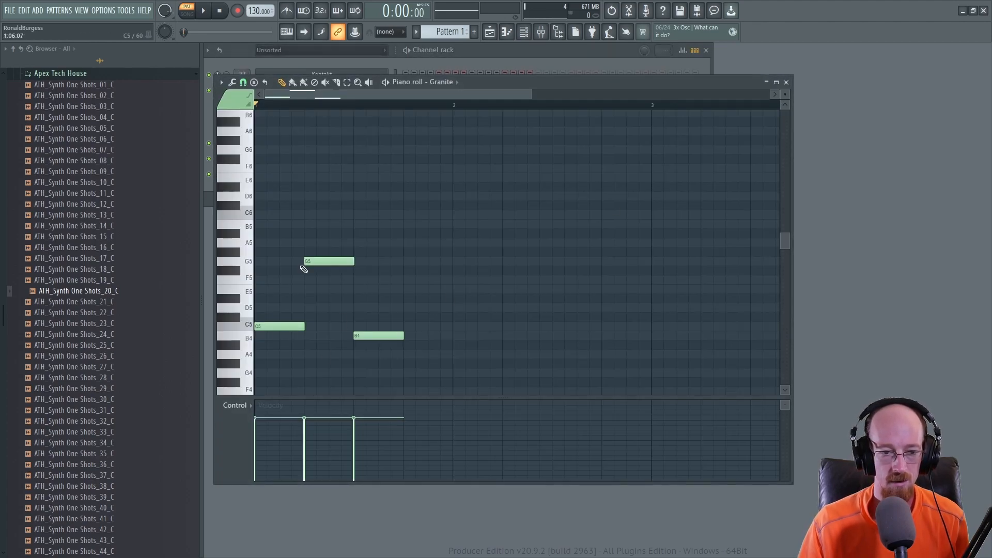
{"action": "left_click", "coordinate": [786, 84]}
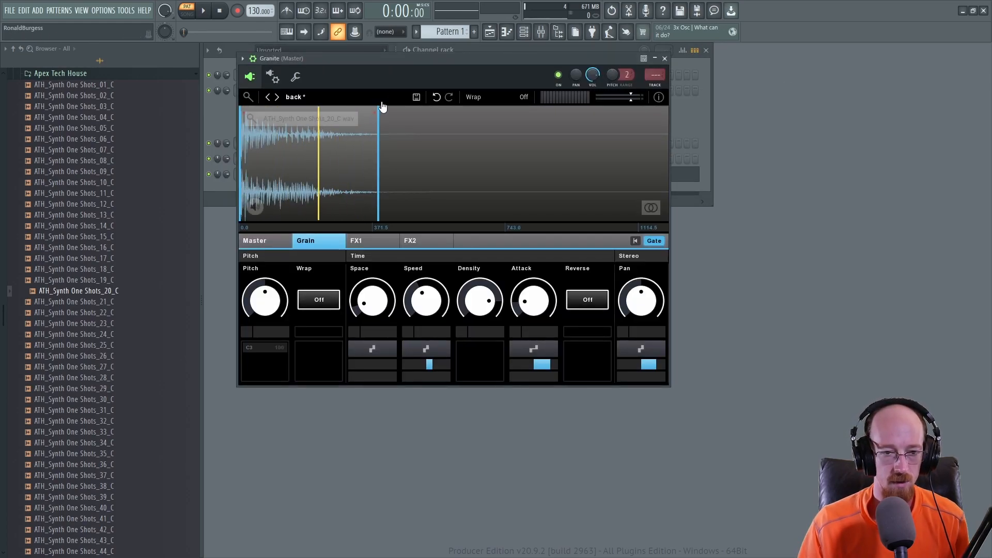
Step: Raise the grain Space to 97.9% and set the Master envelope Attack to 0.0%
{"action": "key", "text": "space"}
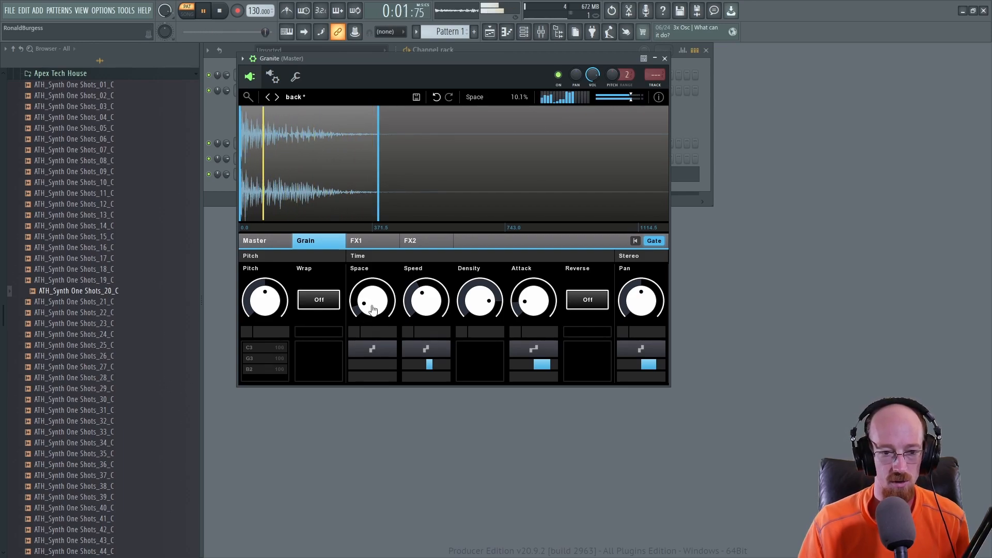
{"action": "left_click_drag", "start_coordinate": [374, 312], "coordinate": [373, 222]}
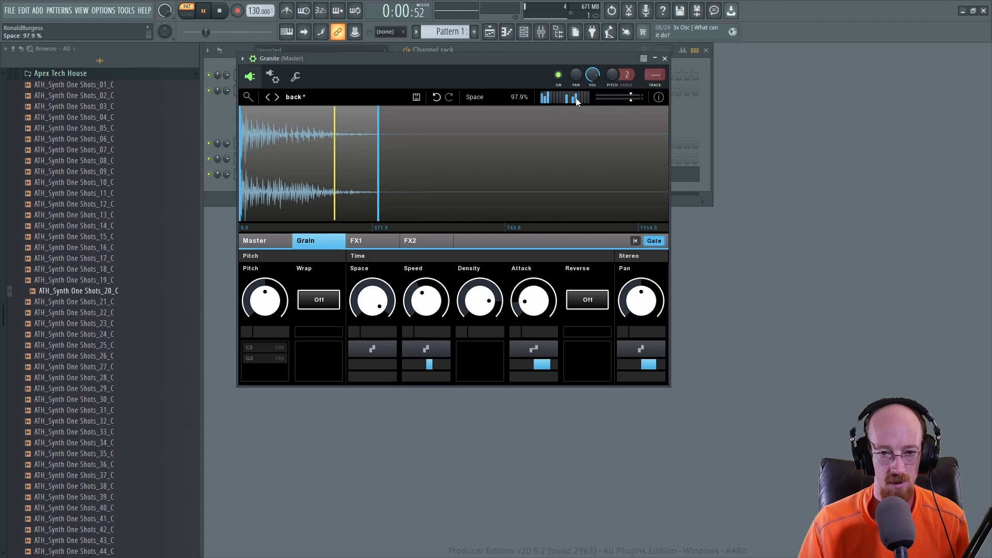
{"action": "left_click", "coordinate": [262, 243]}
{"action": "left_click_drag", "start_coordinate": [319, 300], "coordinate": [319, 311]}
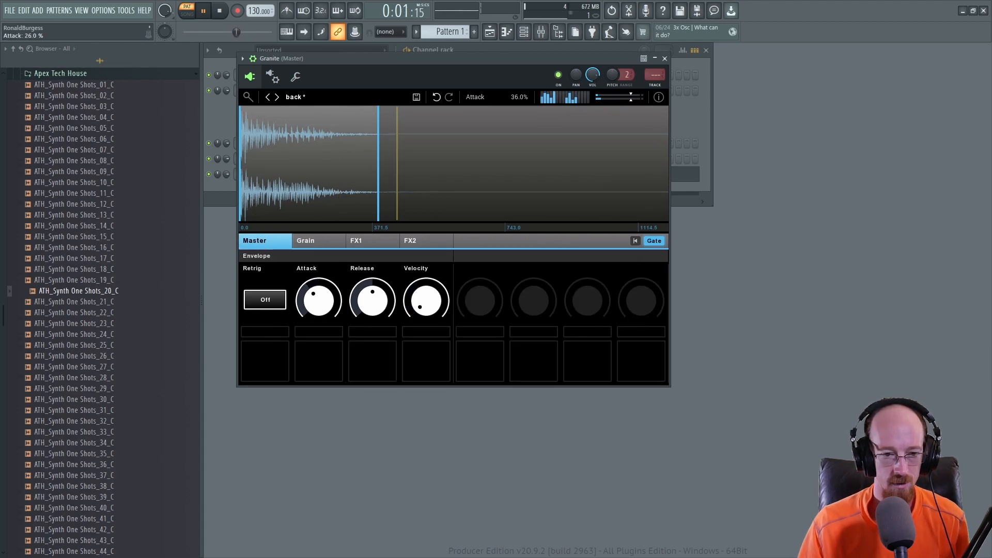
{"action": "left_click", "coordinate": [303, 242]}
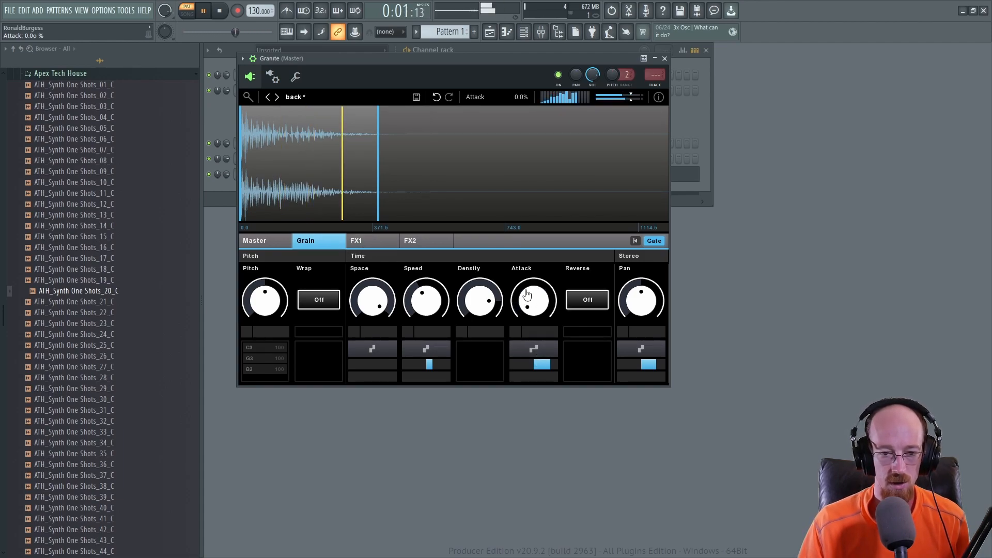
Step: Remove the modulation amounts from the grain Attack and Speed knobs
{"action": "left_click", "coordinate": [261, 241]}
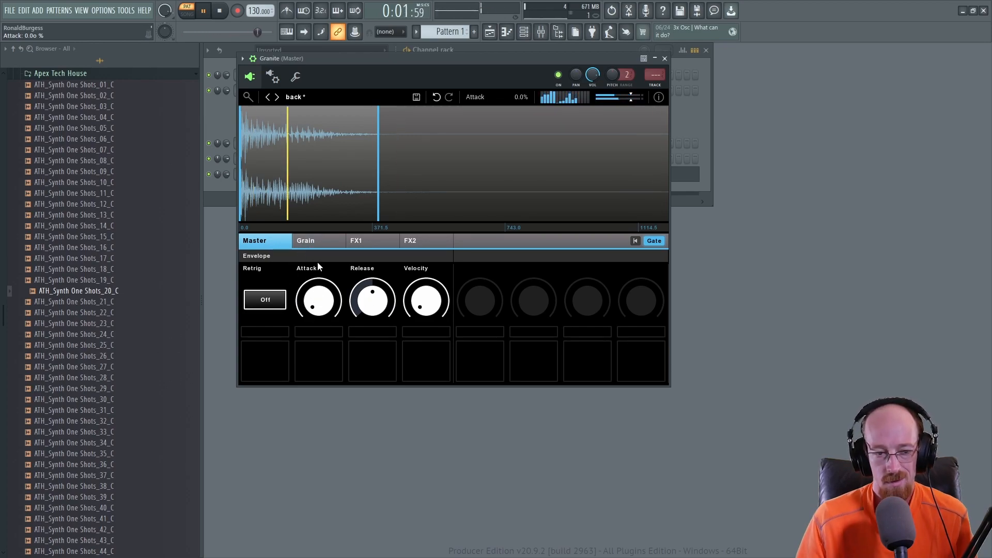
{"action": "left_click", "coordinate": [324, 248]}
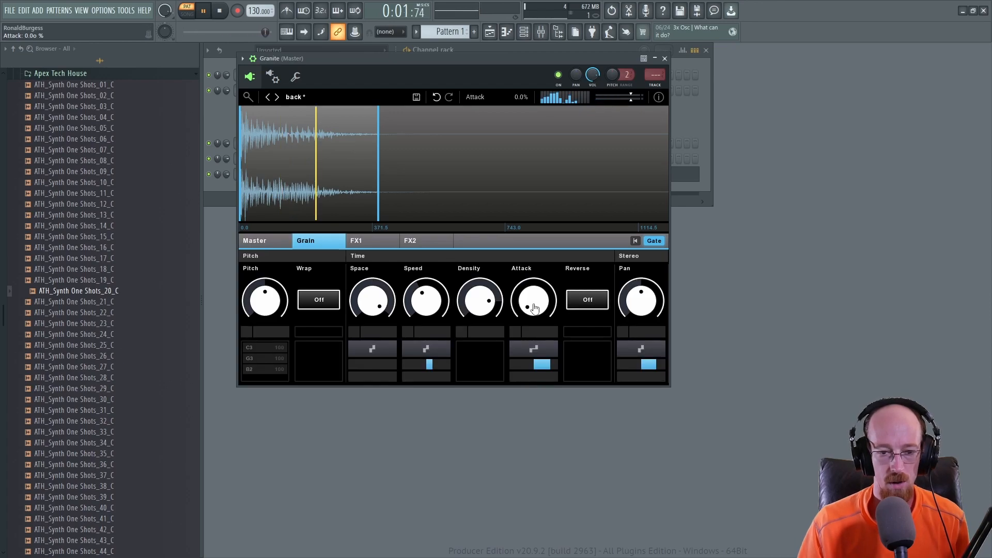
{"action": "left_click_drag", "start_coordinate": [548, 367], "coordinate": [539, 367]}
{"action": "left_click", "coordinate": [534, 349]}
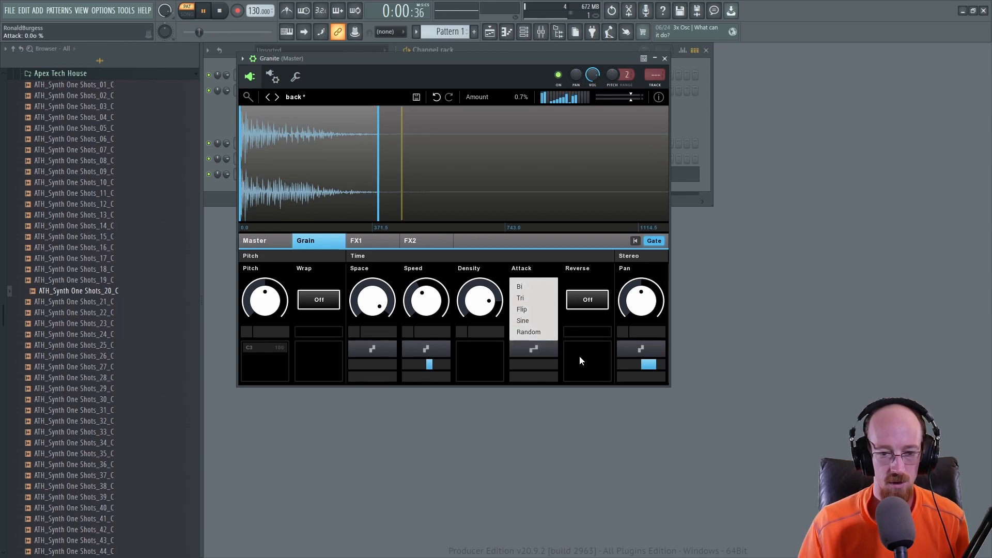
{"action": "left_click", "coordinate": [566, 357]}
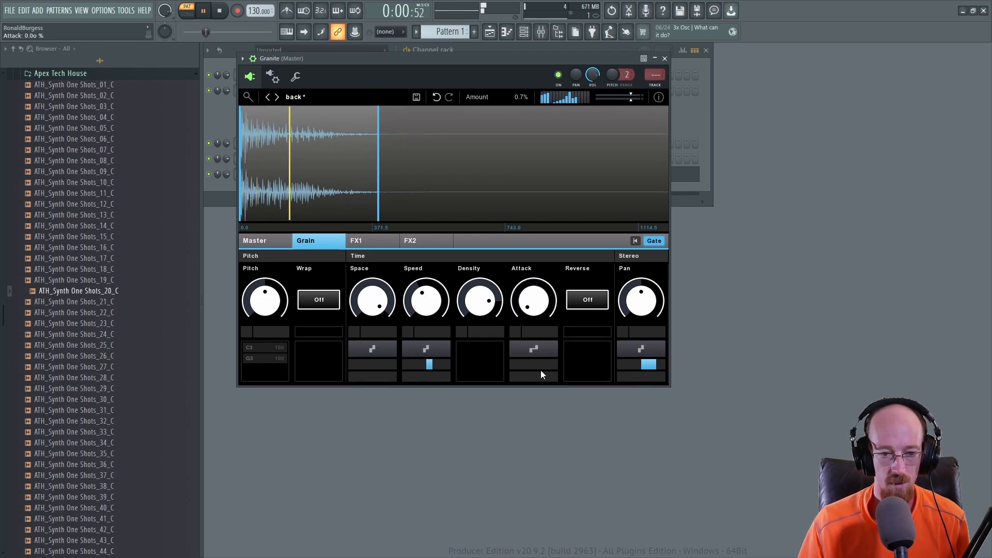
{"action": "left_click_drag", "start_coordinate": [429, 365], "coordinate": [427, 365]}
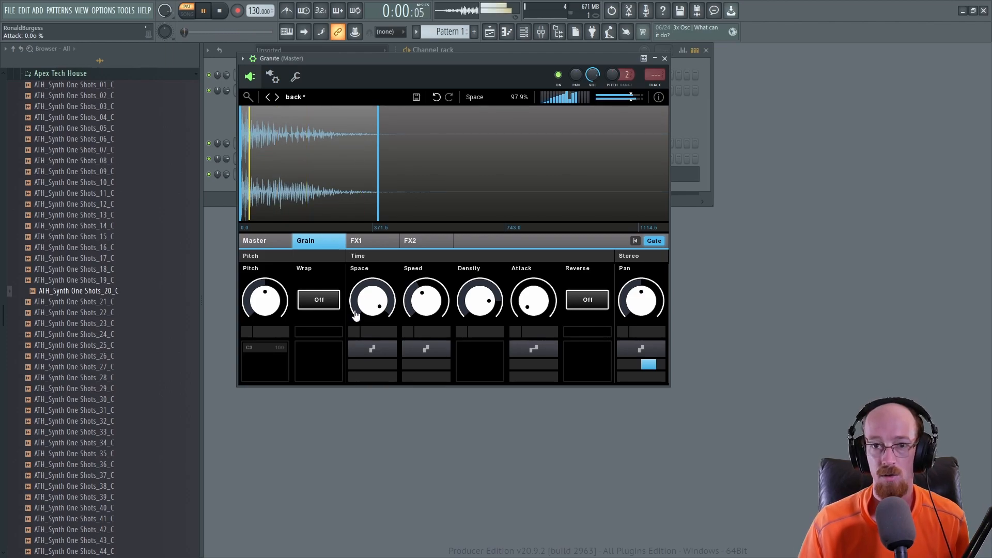
Step: Adjust the grain Space and Speed knobs while auditioning, settling Space at 29.0%
{"action": "left_click_drag", "start_coordinate": [372, 300], "coordinate": [374, 308]}
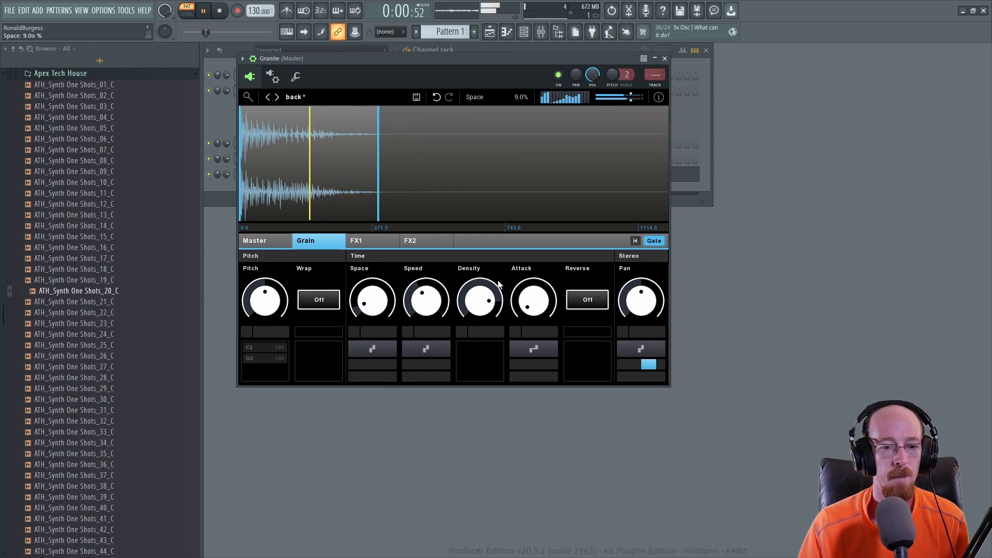
{"action": "left_click_drag", "start_coordinate": [429, 309], "coordinate": [429, 330]}
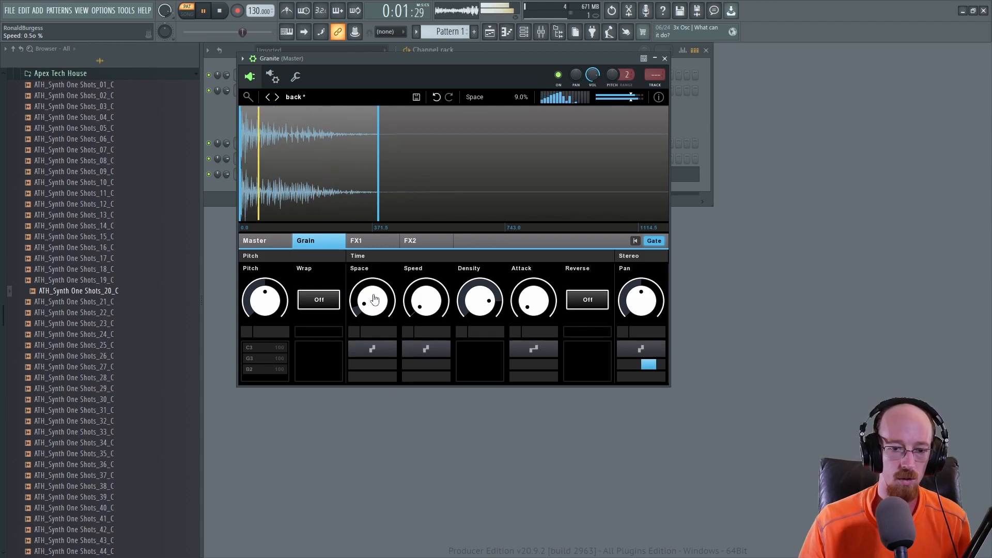
{"action": "mouse_move", "coordinate": [426, 300]}
{"action": "left_mouse_down"}
{"action": "mouse_move", "coordinate": [426, 271]}
{"action": "mouse_move", "coordinate": [426, 284]}
{"action": "left_mouse_up"}
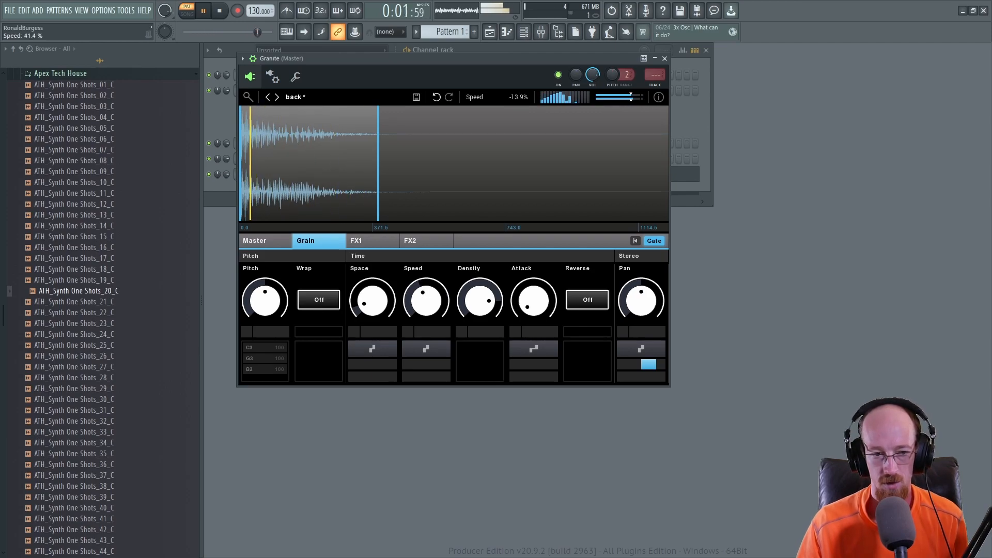
{"action": "left_click_drag", "start_coordinate": [378, 308], "coordinate": [426, 269]}
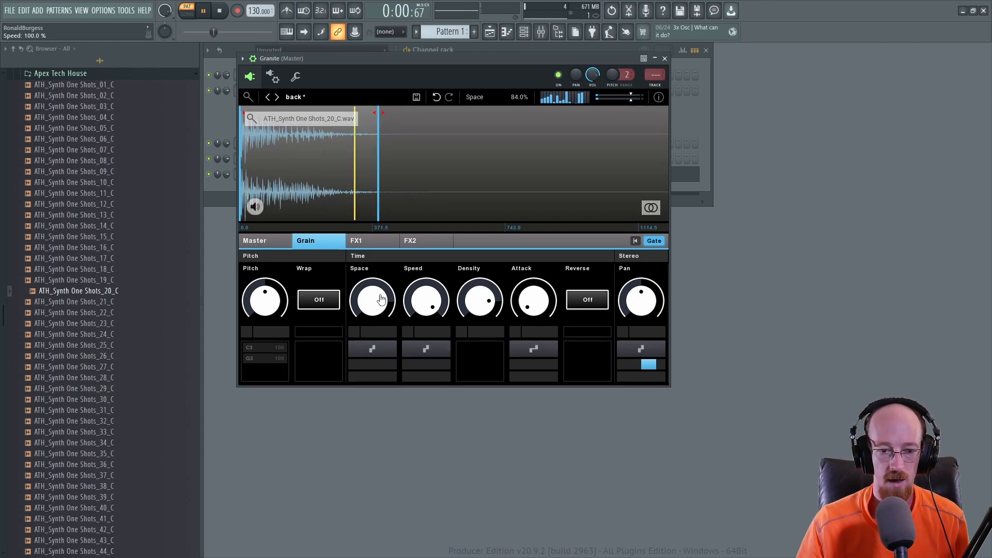
{"action": "left_click_drag", "start_coordinate": [426, 302], "coordinate": [432, 312]}
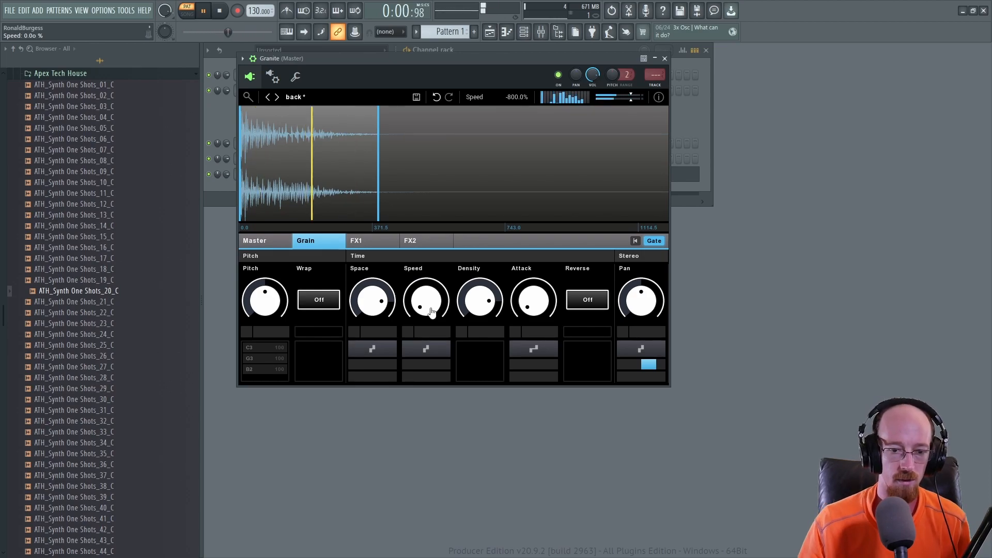
{"action": "mouse_move", "coordinate": [432, 311]}
{"action": "left_mouse_down"}
{"action": "mouse_move", "coordinate": [427, 290]}
{"action": "mouse_move", "coordinate": [427, 314]}
{"action": "left_mouse_up"}
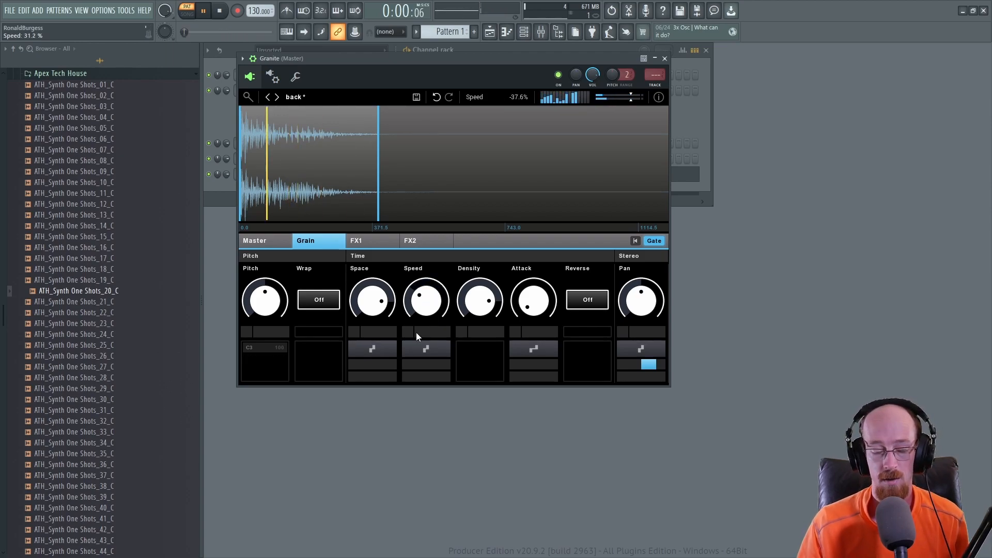
{"action": "left_click_drag", "start_coordinate": [373, 305], "coordinate": [373, 304]}
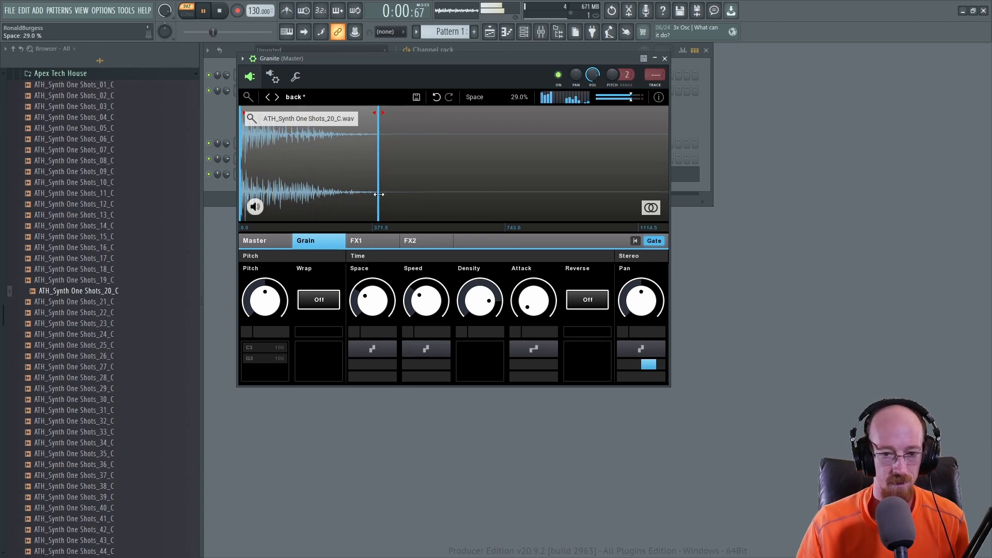
Step: Turn grain Reverse on and raise the grain Attack to 61.0%
{"action": "left_click", "coordinate": [584, 304]}
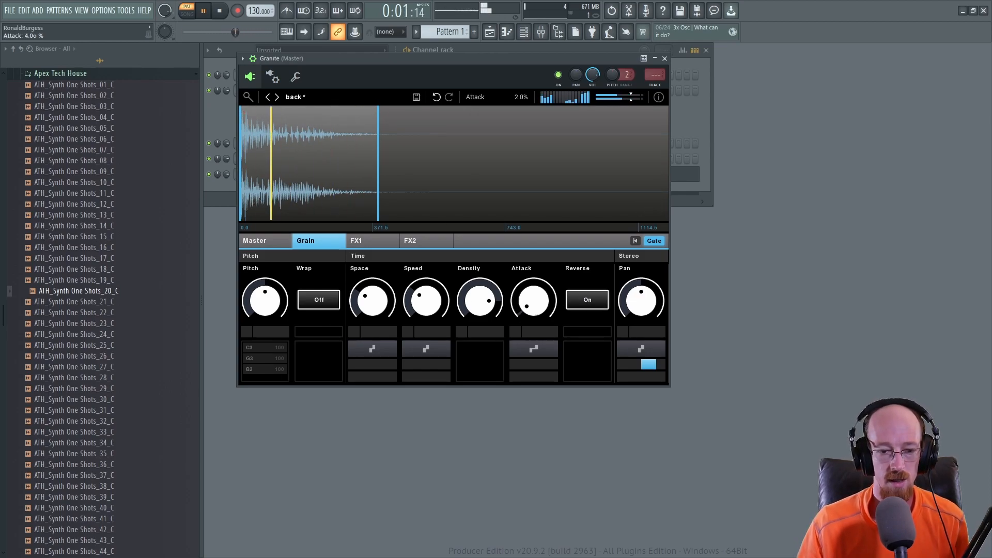
{"action": "scroll", "coordinate": [535, 308], "scroll_direction": "up", "scroll_amount": 10}
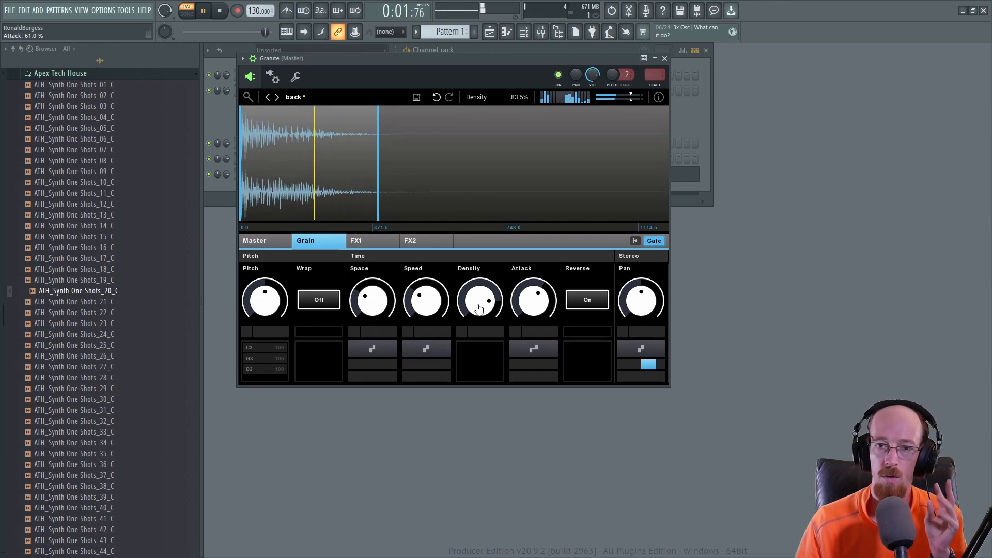
Step: Raise the grain Density and pull the sample region's end marker in to about 22.3% length
{"action": "left_click_drag", "start_coordinate": [494, 295], "coordinate": [479, 303]}
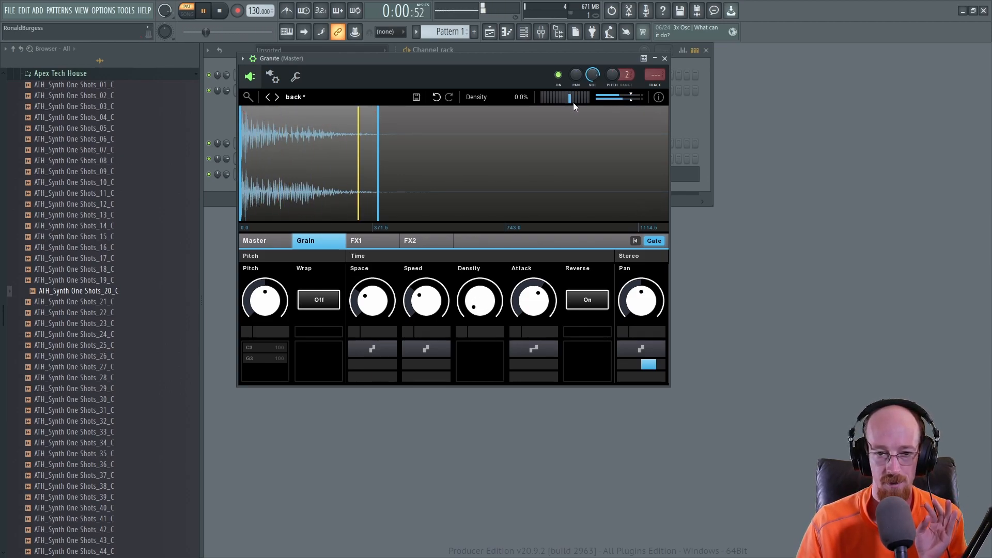
{"action": "left_click_drag", "start_coordinate": [484, 305], "coordinate": [484, 248]}
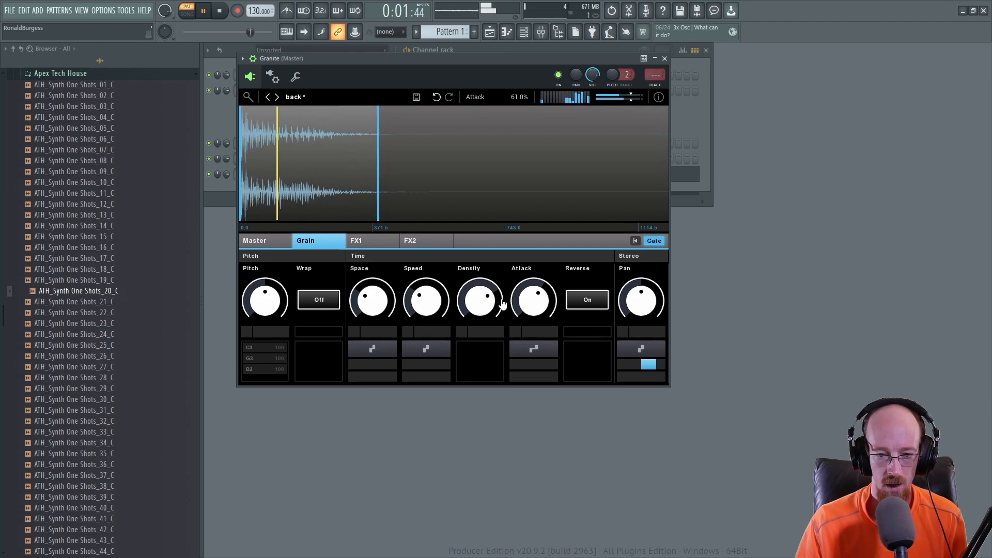
{"action": "left_click_drag", "start_coordinate": [377, 189], "coordinate": [334, 188]}
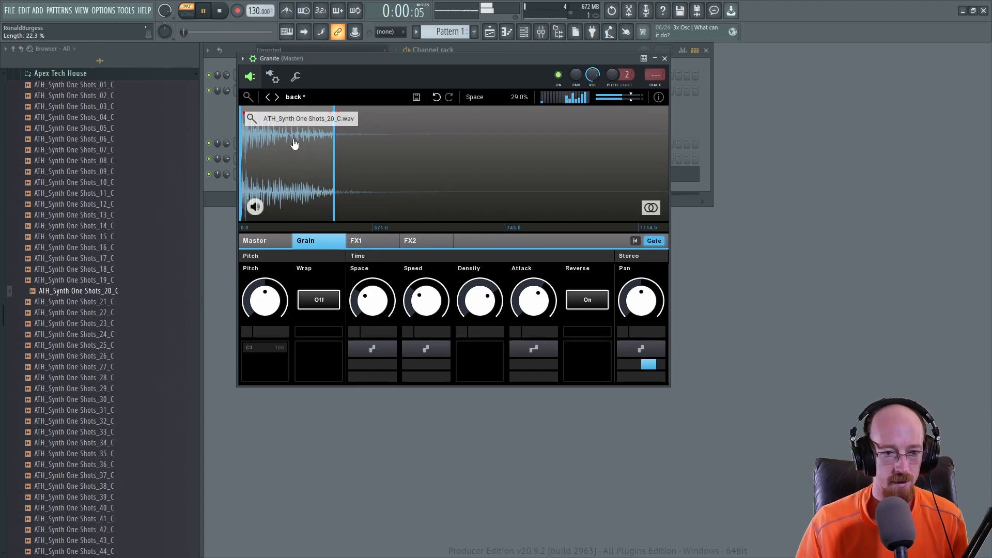
Step: Open the FX1 page and raise the Shape Drive to 100.0%
{"action": "left_click", "coordinate": [368, 247]}
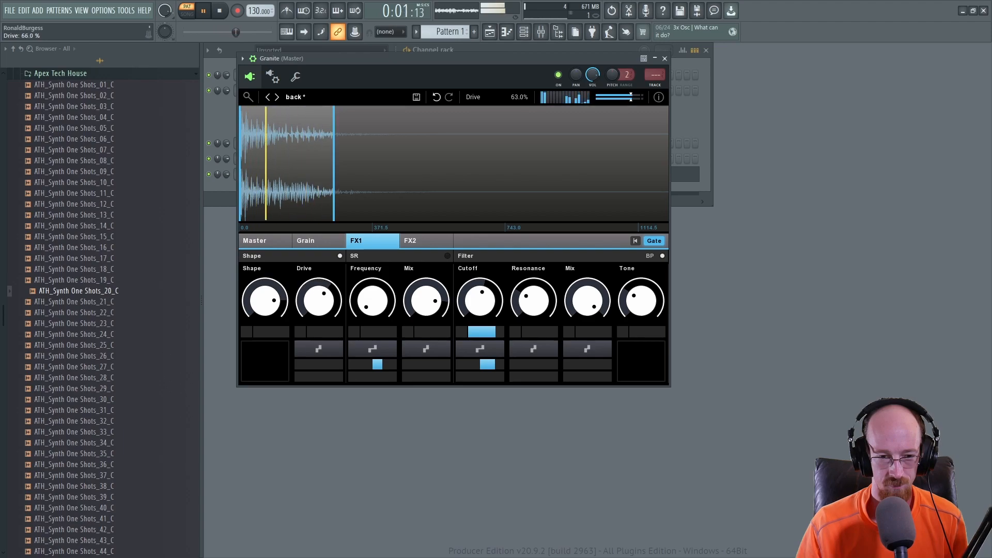
{"action": "left_click_drag", "start_coordinate": [319, 304], "coordinate": [318, 264]}
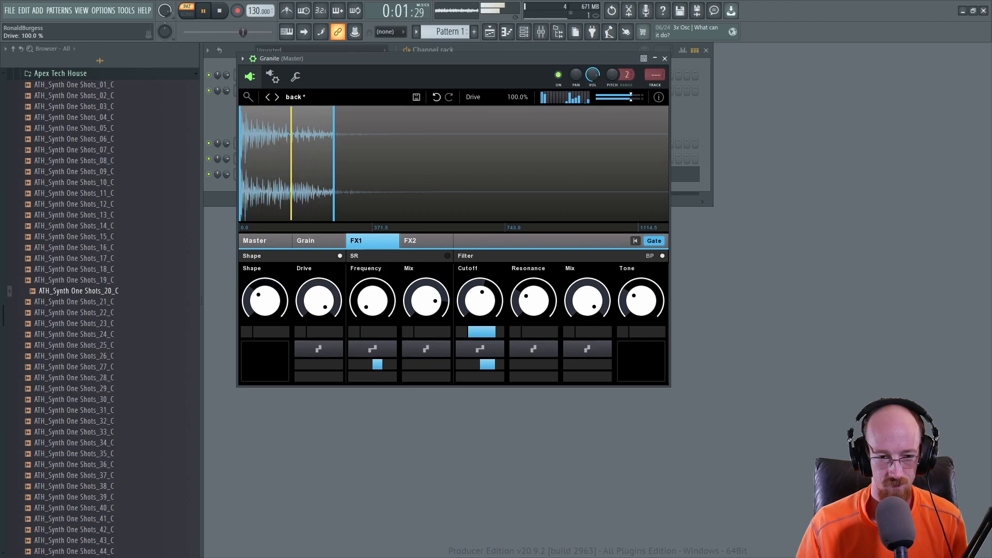
Step: Experiment with modulating the FX1 Shape knob while auditioning, then remove its modulation
{"action": "left_click", "coordinate": [247, 331]}
{"action": "left_click_drag", "start_coordinate": [267, 305], "coordinate": [268, 321]}
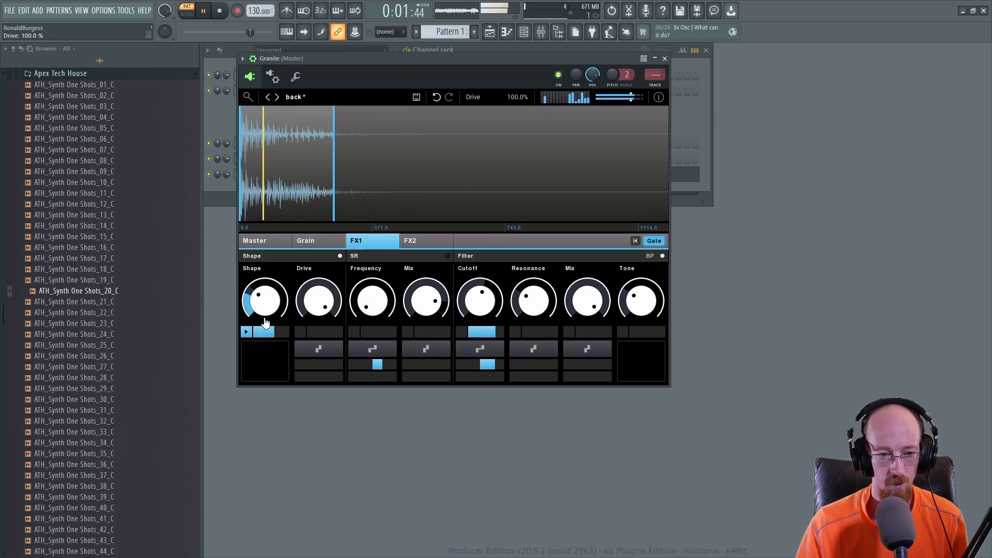
{"action": "key", "text": "space"}
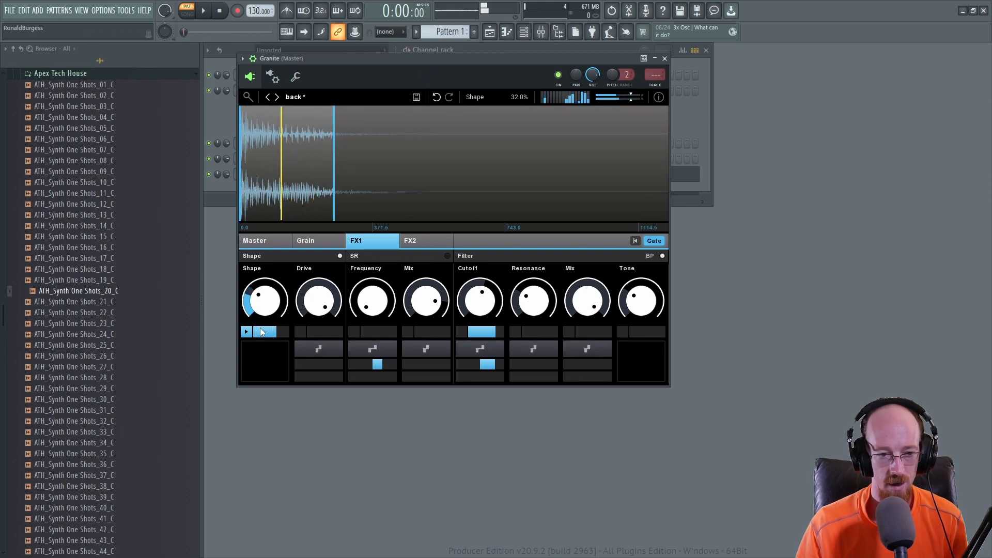
{"action": "left_click", "coordinate": [248, 332]}
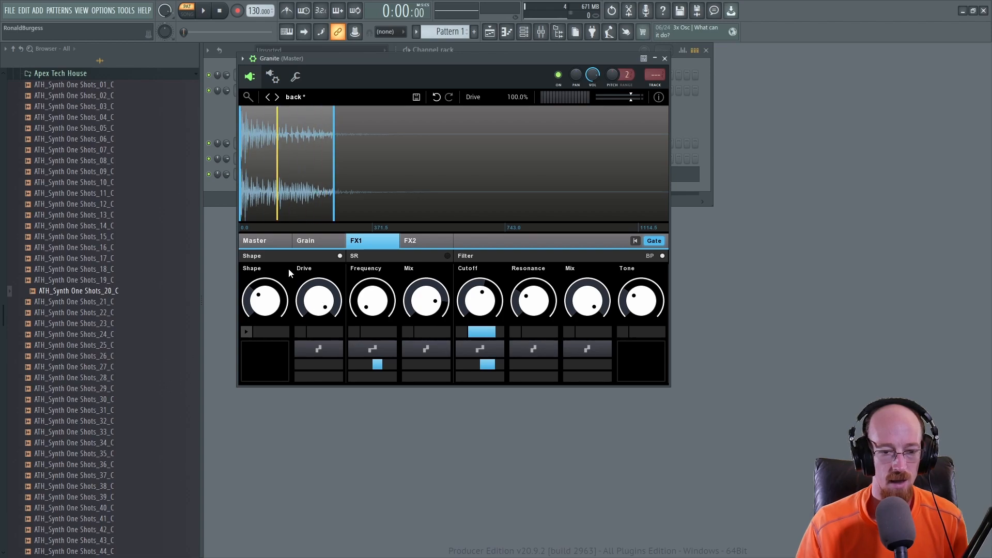
{"action": "left_click_drag", "start_coordinate": [269, 288], "coordinate": [268, 279]}
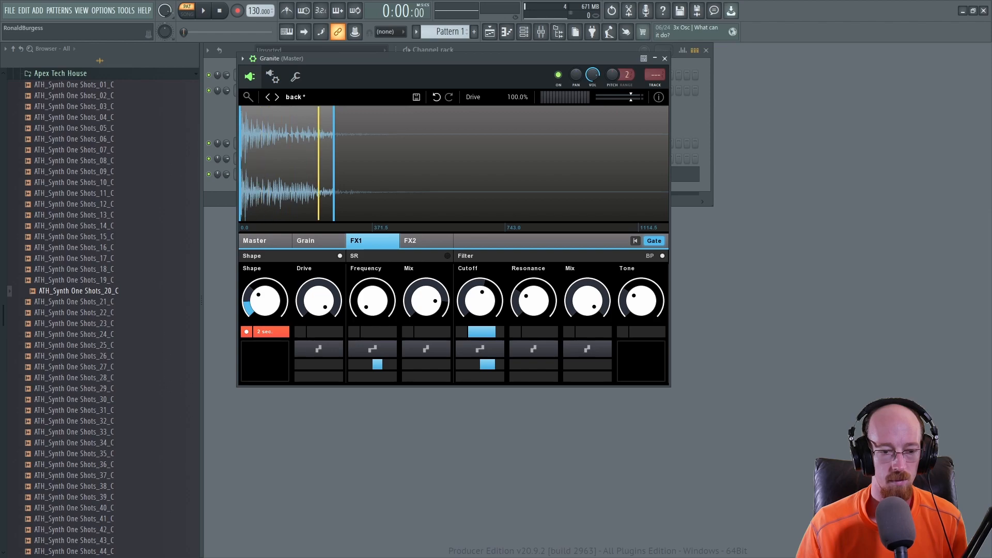
{"action": "left_click_drag", "start_coordinate": [269, 279], "coordinate": [254, 304]}
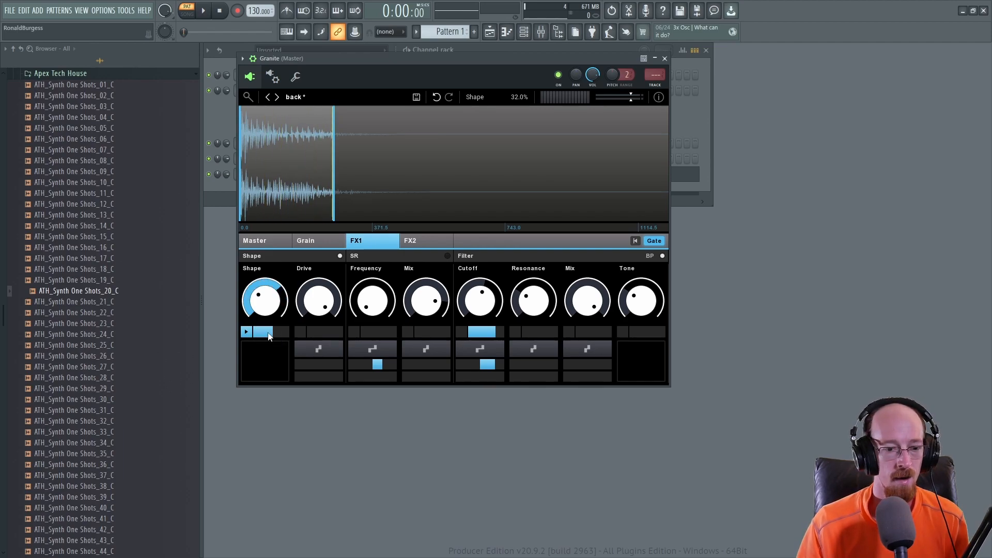
{"action": "left_click_drag", "start_coordinate": [250, 294], "coordinate": [249, 295]}
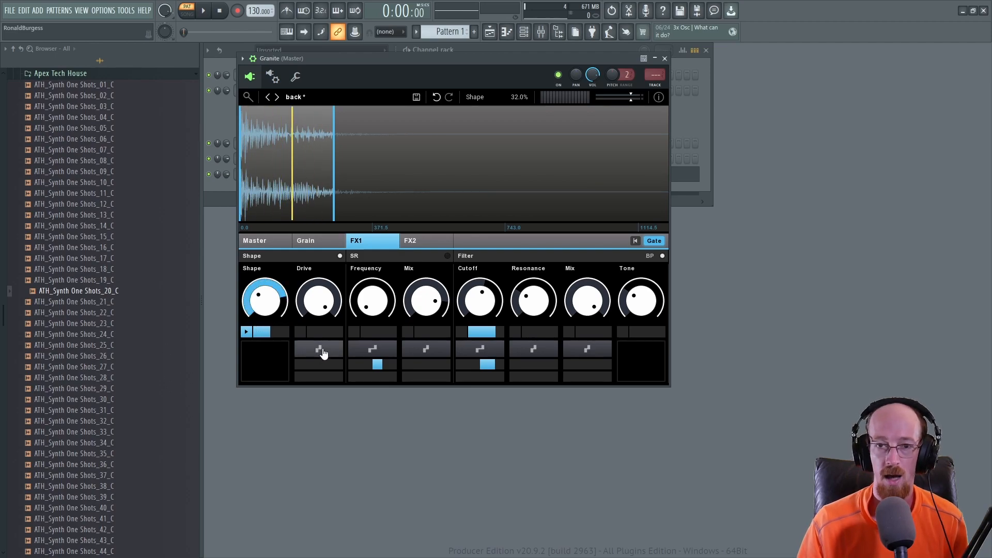
{"action": "left_click", "coordinate": [323, 352]}
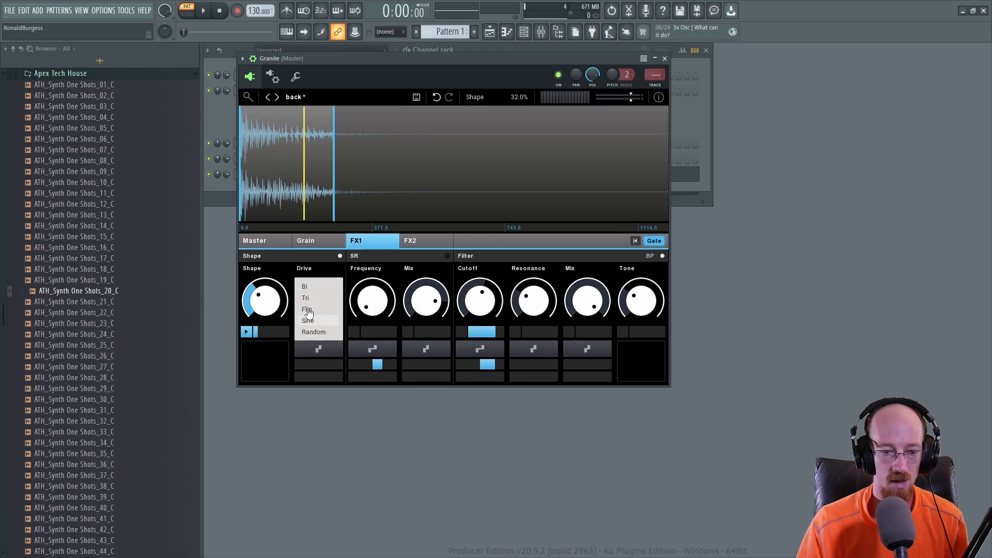
{"action": "left_click", "coordinate": [263, 303]}
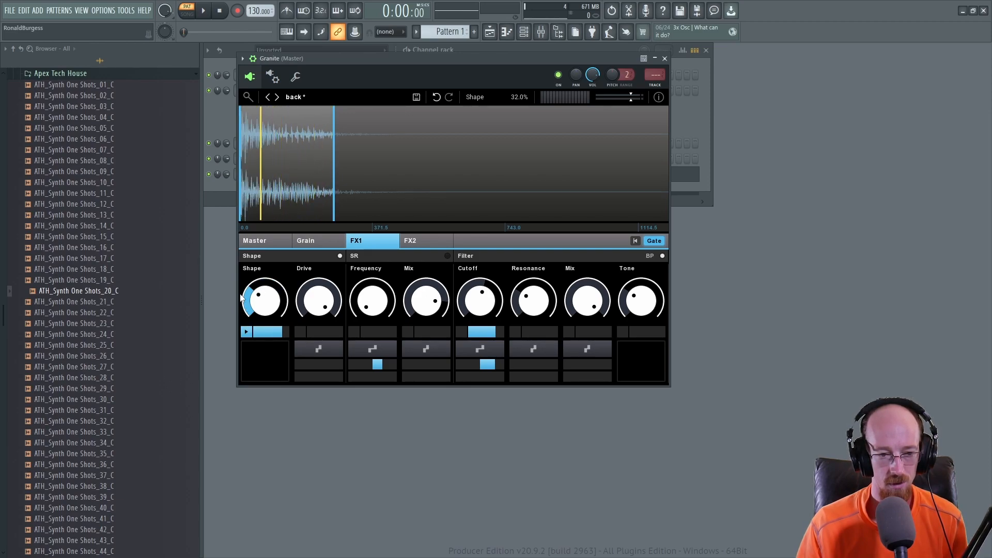
{"action": "left_click_drag", "start_coordinate": [255, 294], "coordinate": [247, 326]}
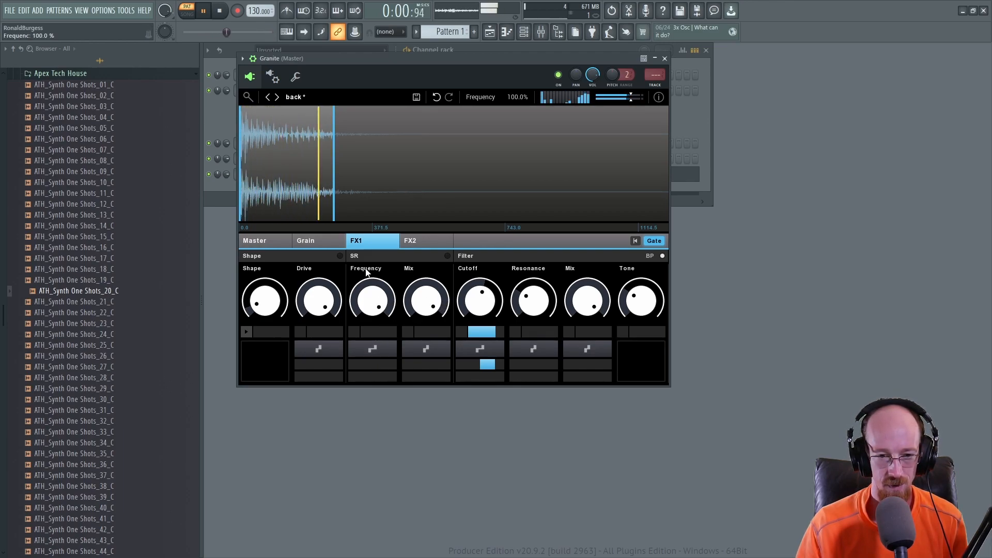
Step: Set the SR Frequency to 4.9%
{"action": "left_click_drag", "start_coordinate": [371, 306], "coordinate": [371, 356]}
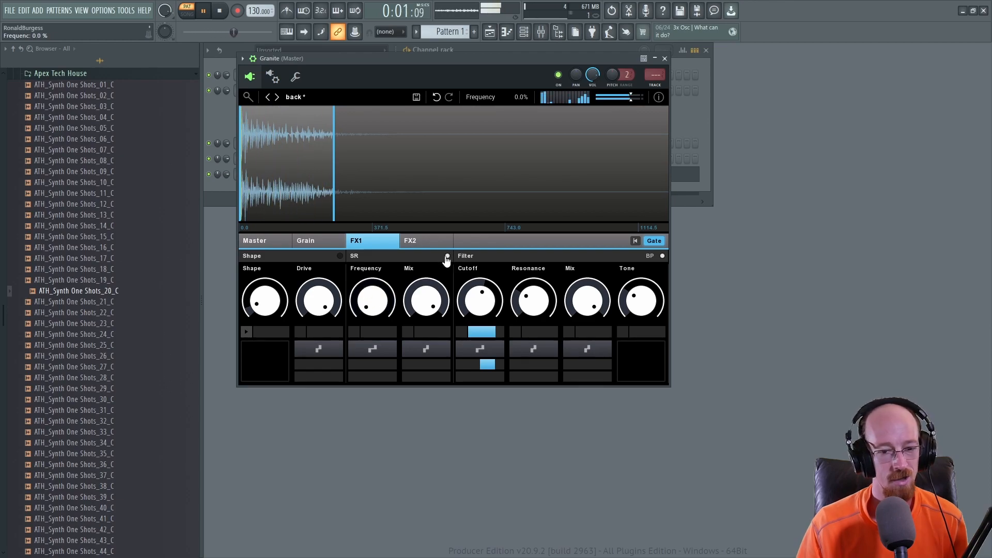
{"action": "left_click_drag", "start_coordinate": [362, 306], "coordinate": [362, 283]}
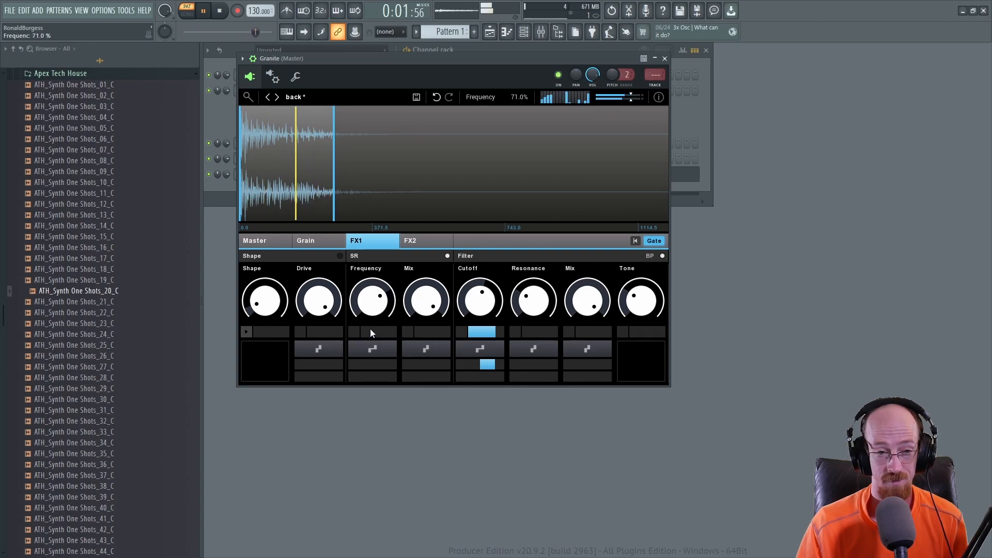
{"action": "left_click_drag", "start_coordinate": [380, 301], "coordinate": [377, 321]}
Step: Apply Tri modulation to the SR Frequency and adjust its modulation amount
{"action": "left_click", "coordinate": [372, 349]}
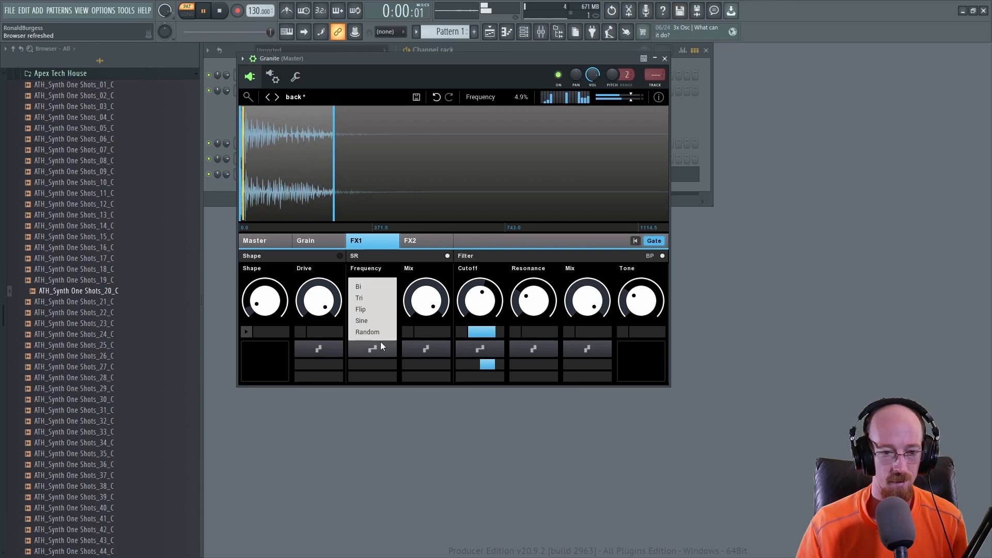
{"action": "left_click", "coordinate": [368, 301]}
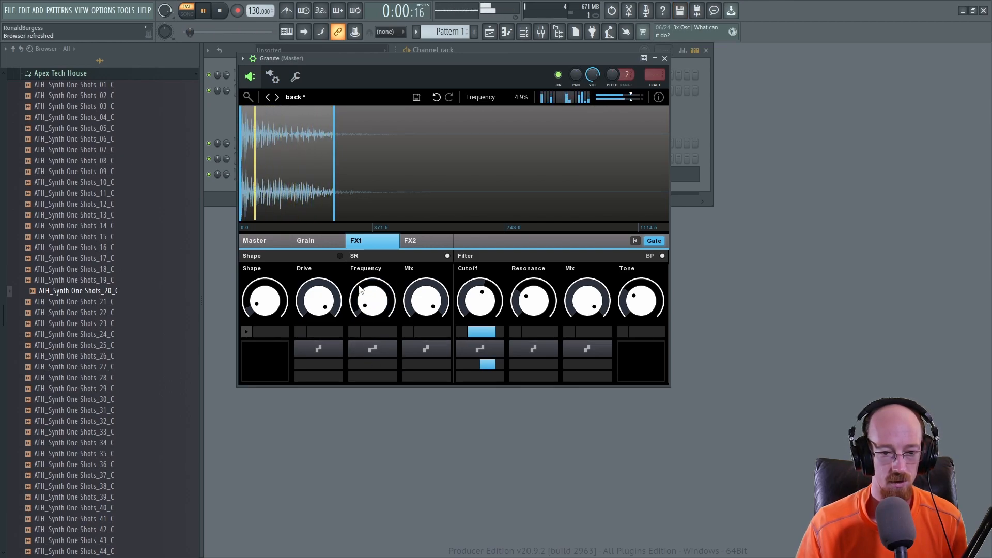
{"action": "left_click", "coordinate": [378, 354]}
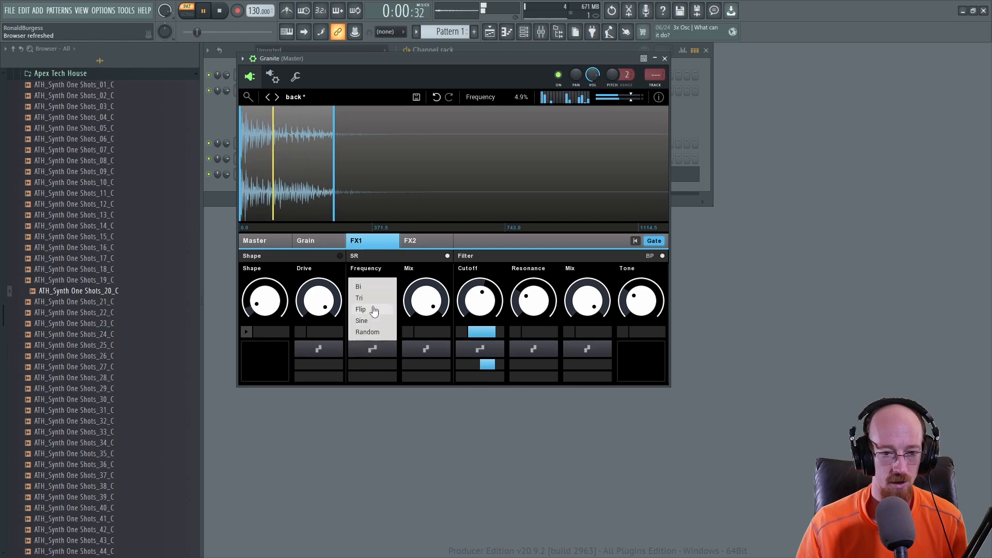
{"action": "left_click", "coordinate": [361, 301]}
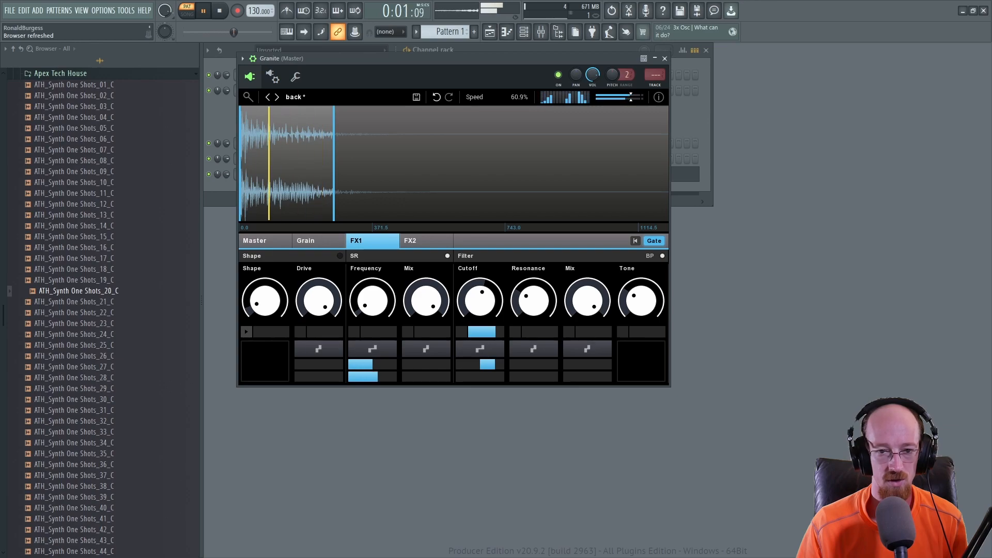
{"action": "mouse_move", "coordinate": [383, 377]}
{"action": "left_mouse_down"}
{"action": "mouse_move", "coordinate": [370, 381]}
{"action": "mouse_move", "coordinate": [383, 384]}
{"action": "left_mouse_up"}
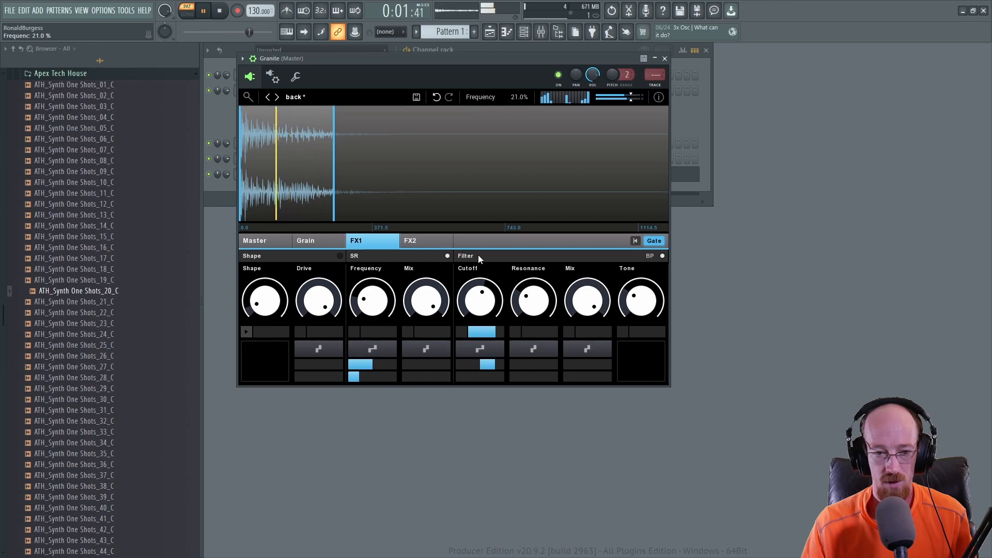
Step: Switch the FX1 filter type to LP and set the Cutoff to 71.0%
{"action": "left_click", "coordinate": [650, 256]}
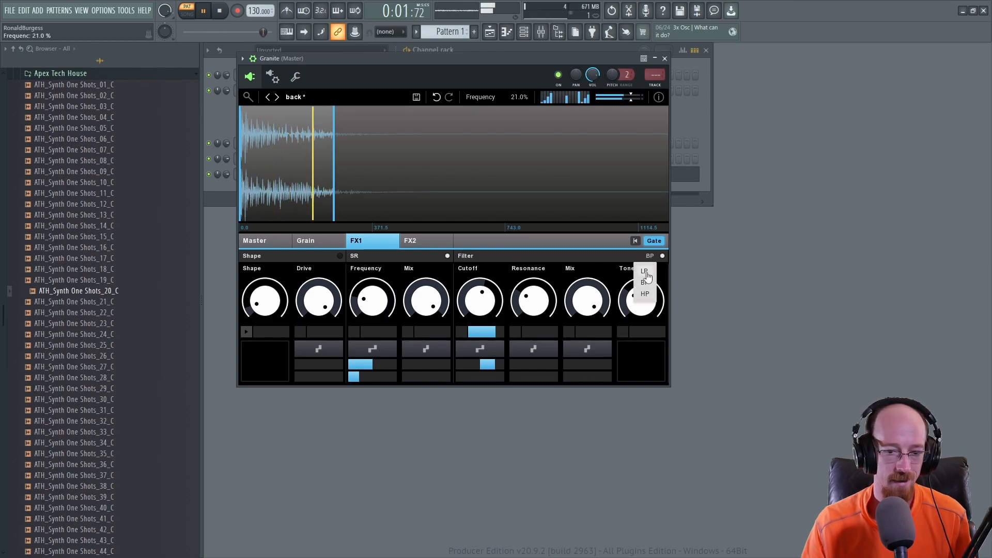
{"action": "left_click", "coordinate": [648, 274]}
{"action": "mouse_move", "coordinate": [480, 304]}
{"action": "left_mouse_down"}
{"action": "mouse_move", "coordinate": [480, 360]}
{"action": "mouse_move", "coordinate": [480, 305]}
{"action": "left_mouse_up"}
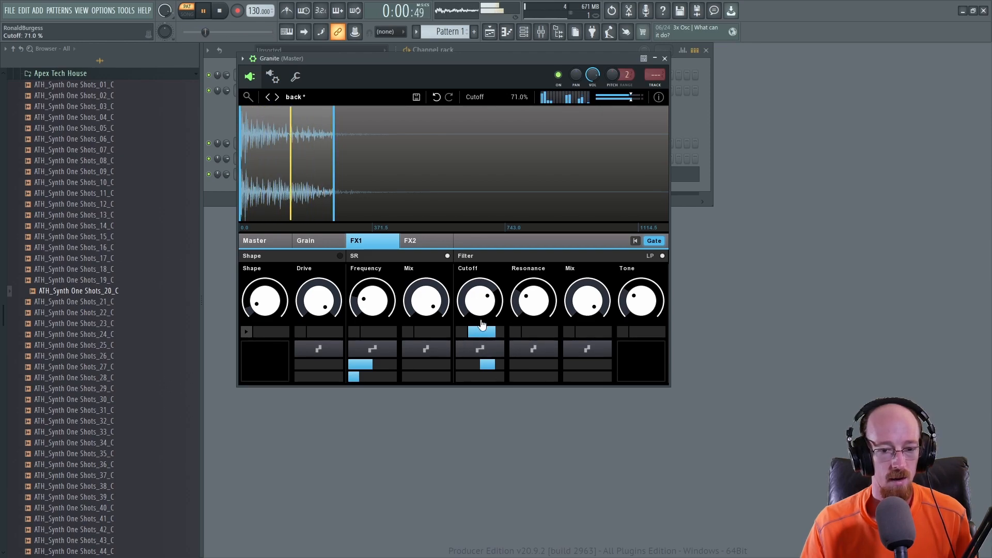
Step: Review the FX2 reverb page and the Grain page while toggling playback
{"action": "left_click", "coordinate": [427, 241]}
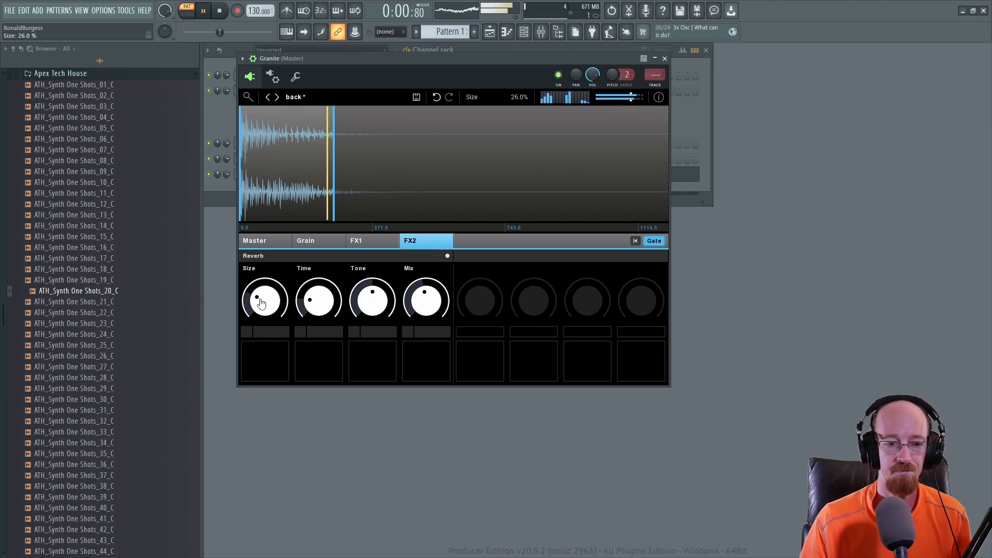
{"action": "left_click", "coordinate": [270, 242]}
{"action": "left_click", "coordinate": [327, 242]}
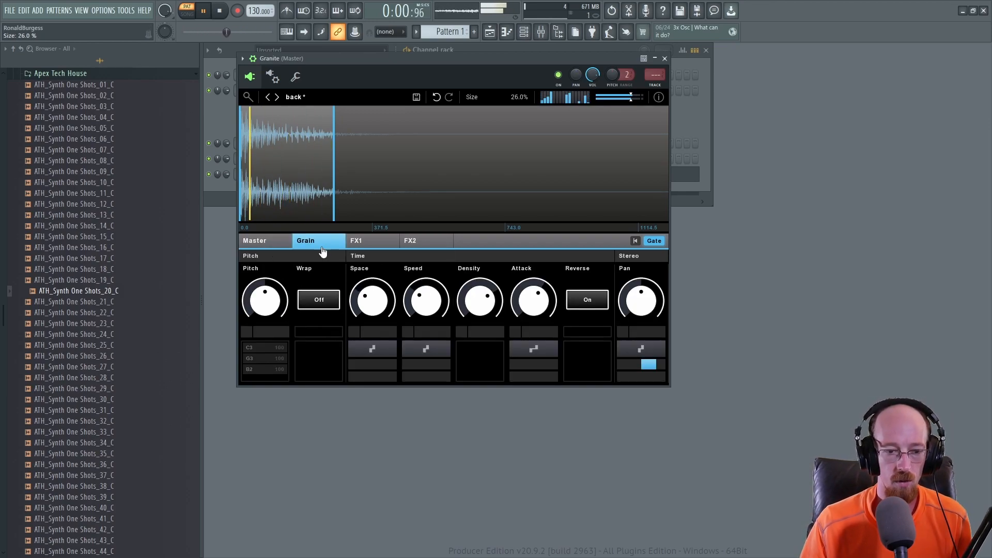
{"action": "key", "text": "space"}
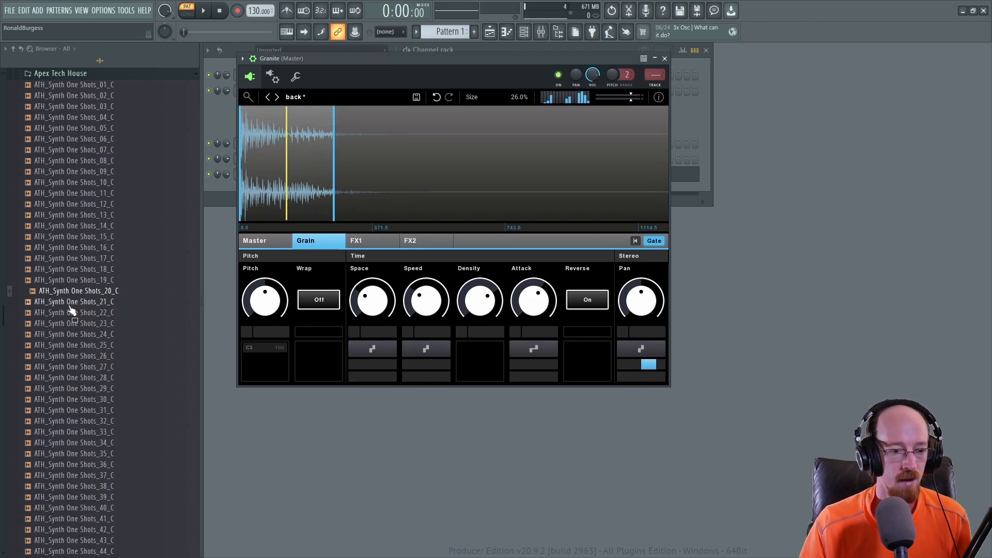
Step: Browse to the Black Octopus - Leviathan 3 Music Loops folder and load Lev3_Musicloop_A#min_160_Atmospherepiano into Granite
{"action": "scroll", "coordinate": [130, 300], "scroll_direction": "down", "scroll_amount": 4}
{"action": "left_click", "coordinate": [83, 389]}
{"action": "scroll", "coordinate": [86, 398], "scroll_direction": "up", "scroll_amount": 8}
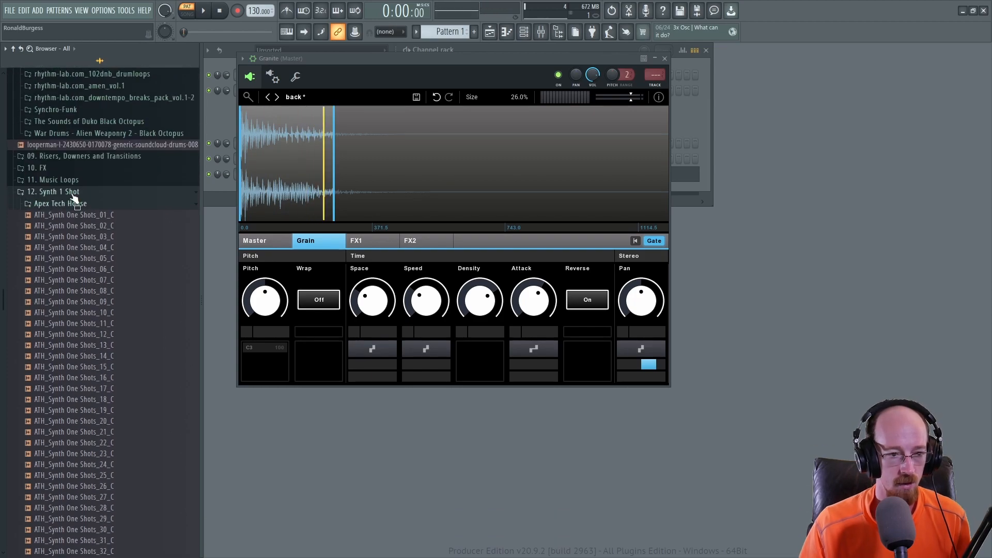
{"action": "left_click", "coordinate": [68, 207]}
{"action": "left_click", "coordinate": [72, 192]}
{"action": "left_click", "coordinate": [76, 179]}
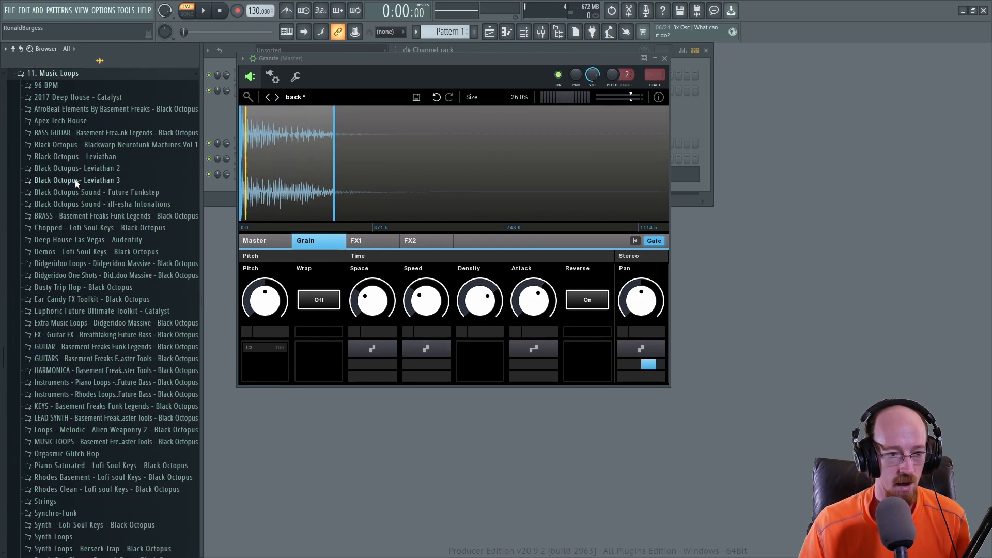
{"action": "left_click", "coordinate": [111, 192]}
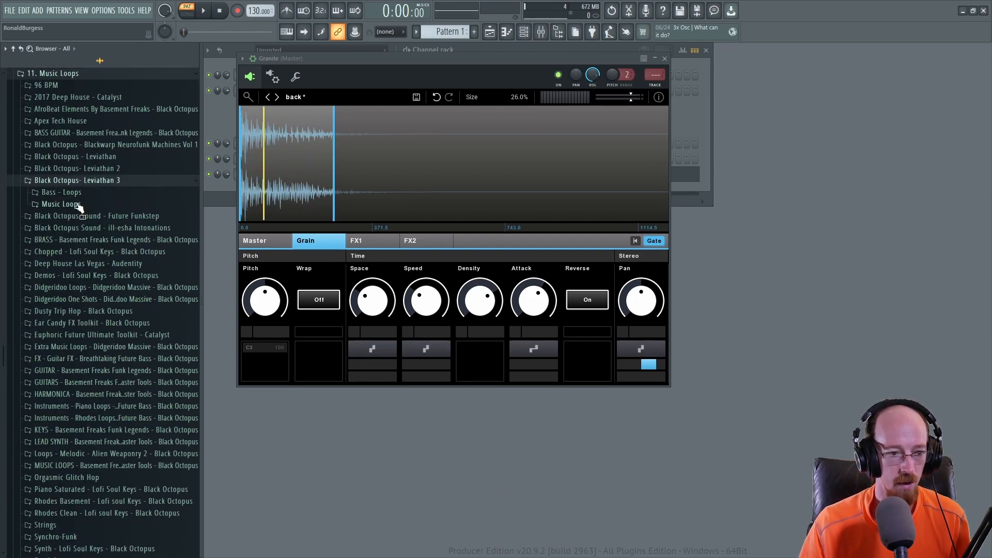
{"action": "left_click", "coordinate": [94, 204]}
{"action": "left_click_drag", "start_coordinate": [103, 204], "coordinate": [347, 155]}
{"action": "left_click_drag", "start_coordinate": [336, 196], "coordinate": [340, 195]}
{"action": "key", "text": "space"}
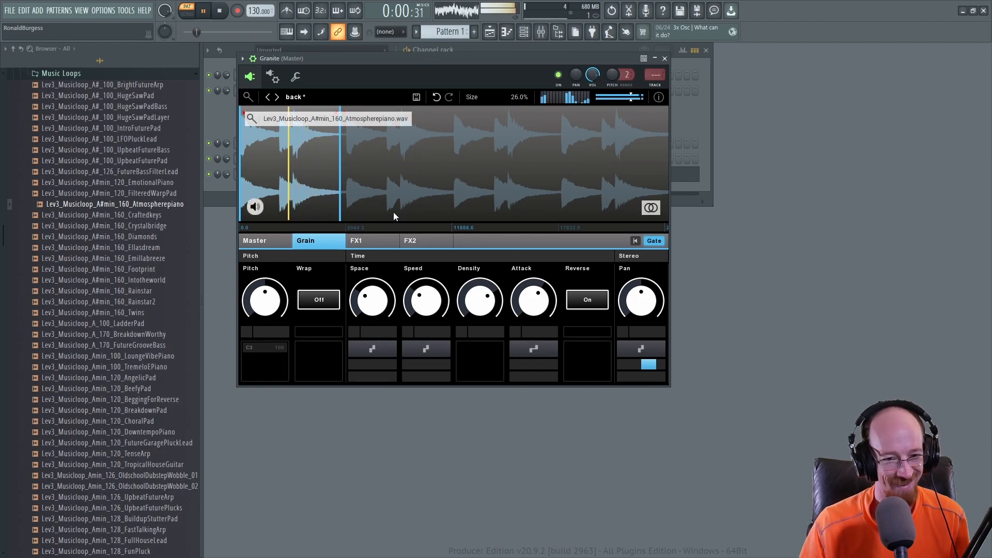
Step: Bypass the SR effect on the FX1 page
{"action": "left_click", "coordinate": [371, 241]}
{"action": "left_click", "coordinate": [448, 257]}
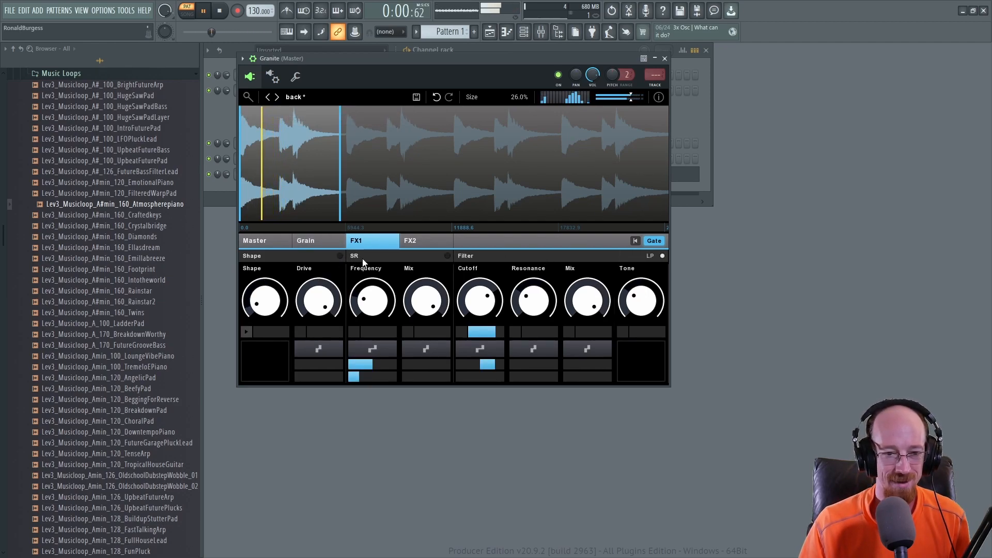
{"action": "left_click", "coordinate": [330, 242]}
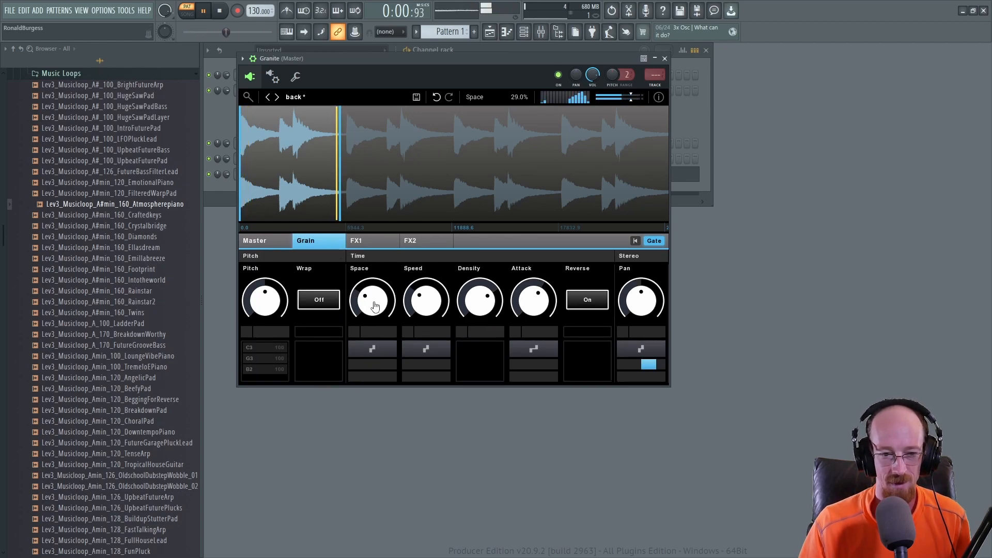
Step: Lower the grain Space and set the Density to 42.0%
{"action": "left_click_drag", "start_coordinate": [375, 307], "coordinate": [375, 322]}
{"action": "left_click_drag", "start_coordinate": [483, 302], "coordinate": [484, 354]}
{"action": "key", "text": "space"}
{"action": "left_click_drag", "start_coordinate": [482, 307], "coordinate": [482, 290]}
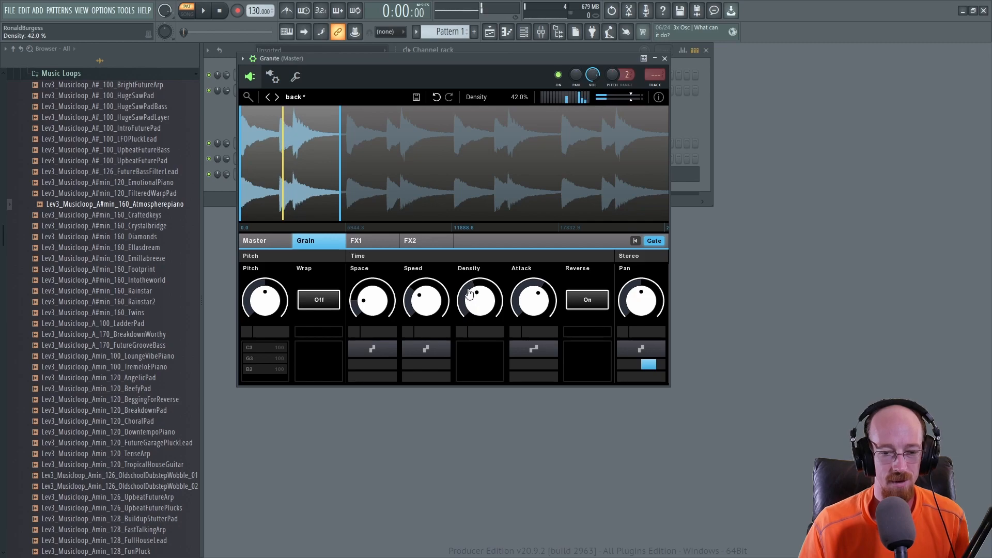
Step: Add modulation to the Density knob and adjust its depth
{"action": "left_click", "coordinate": [466, 293]}
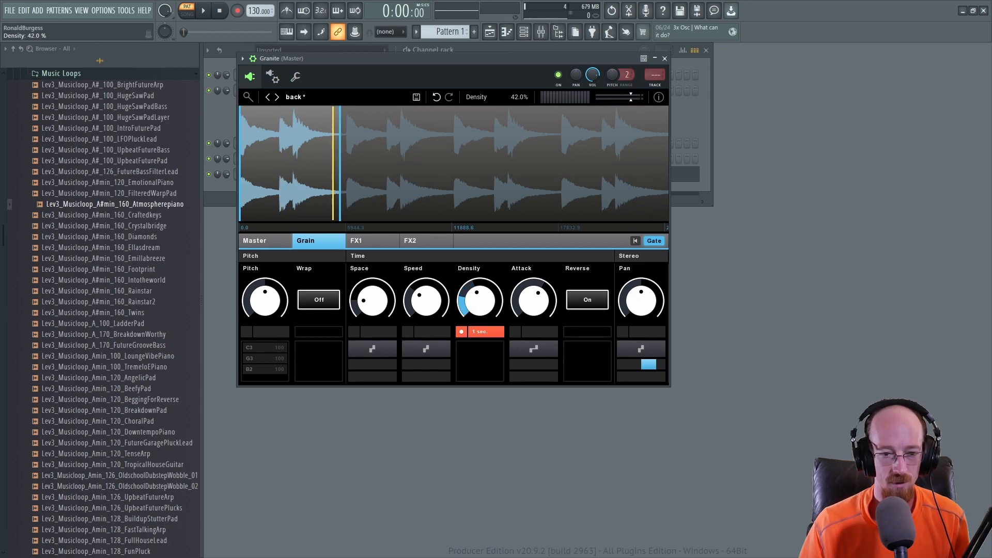
{"action": "left_click_drag", "start_coordinate": [466, 292], "coordinate": [467, 297]}
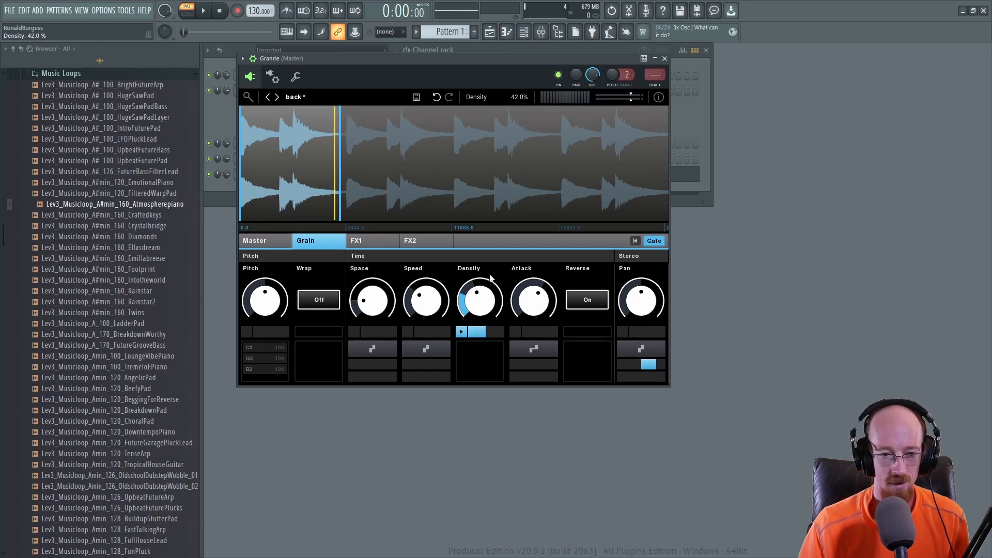
{"action": "key", "text": "space"}
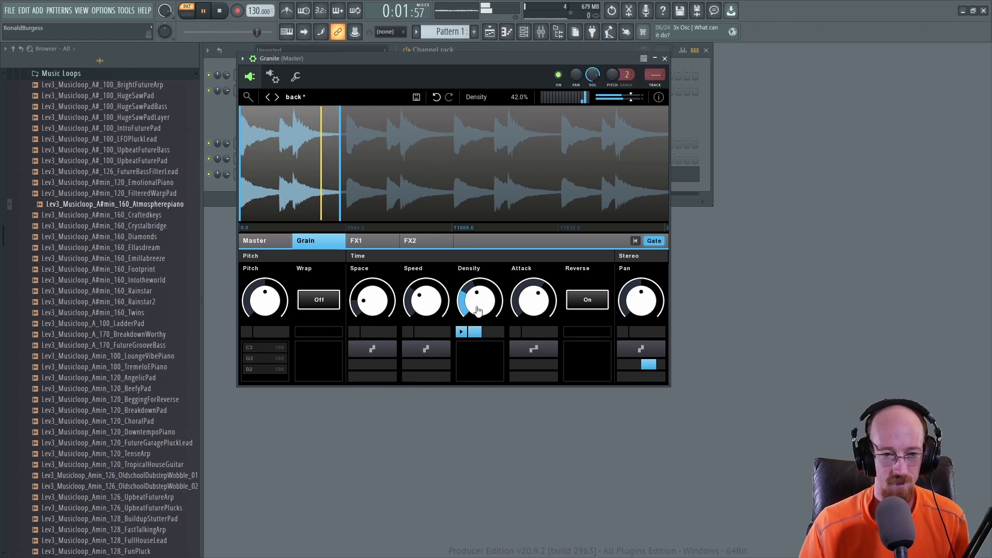
Step: Move the sample start marker to about 1 sec and set the region length to about 2 sec
{"action": "mouse_move", "coordinate": [323, 175]}
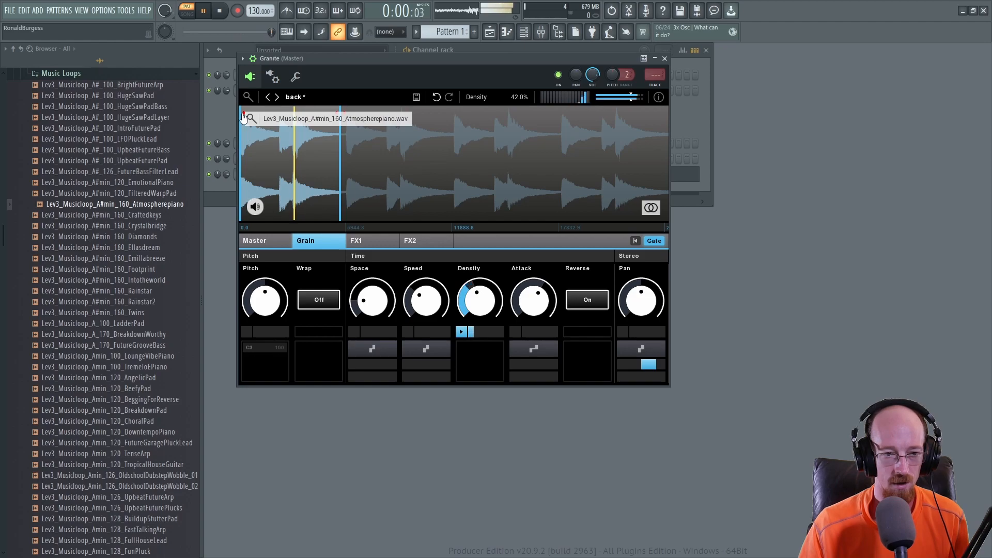
{"action": "key", "text": "space"}
{"action": "left_click_drag", "start_coordinate": [244, 114], "coordinate": [282, 114]}
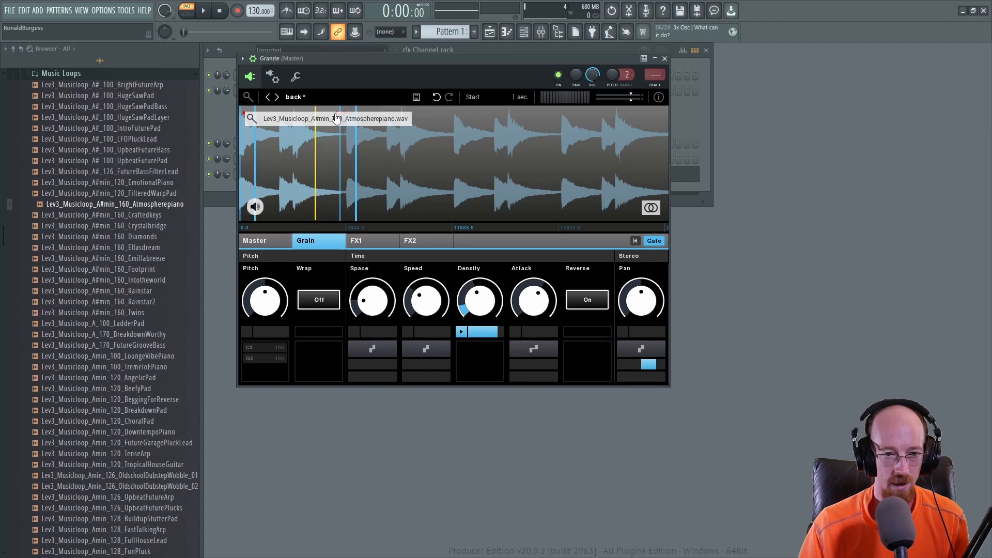
{"action": "left_click_drag", "start_coordinate": [337, 114], "coordinate": [339, 114]}
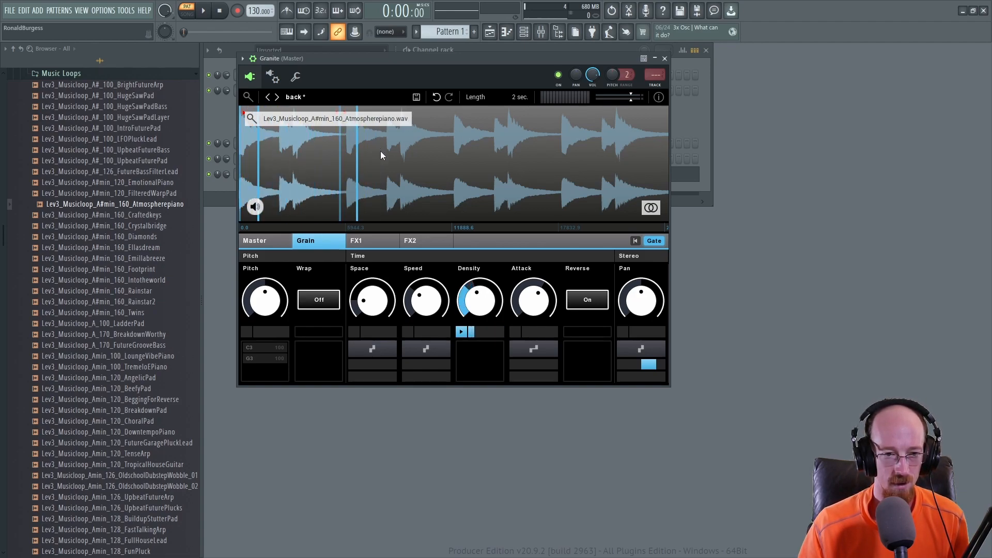
{"action": "key", "text": "space"}
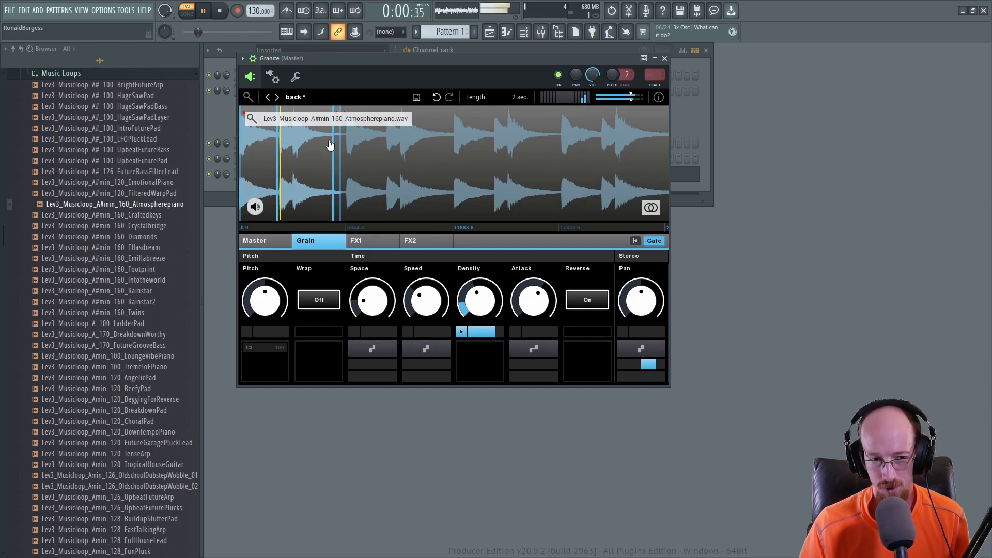
Step: Set the grain Speed to -55.1%, Density to 85.0% and Space to 35.0%
{"action": "left_click_drag", "start_coordinate": [426, 299], "coordinate": [373, 301]}
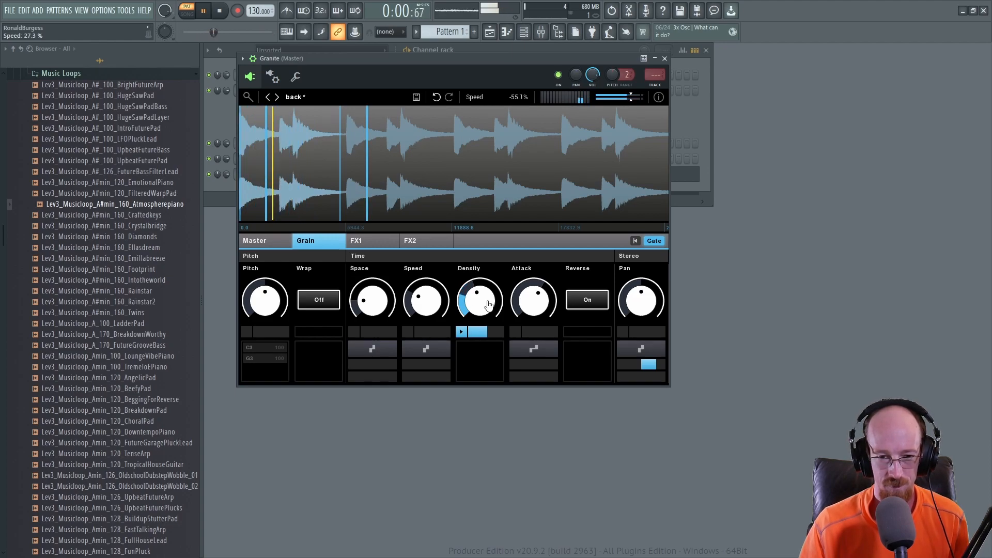
{"action": "mouse_move", "coordinate": [480, 300]}
{"action": "left_mouse_down"}
{"action": "mouse_move", "coordinate": [480, 308]}
{"action": "mouse_move", "coordinate": [479, 287]}
{"action": "mouse_move", "coordinate": [482, 295]}
{"action": "left_mouse_up"}
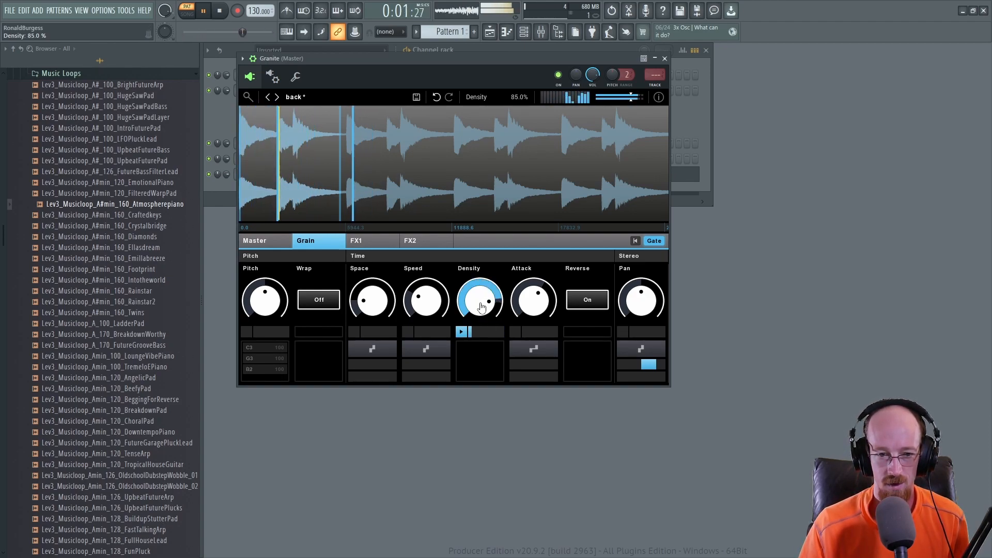
{"action": "left_click_drag", "start_coordinate": [365, 305], "coordinate": [369, 308]}
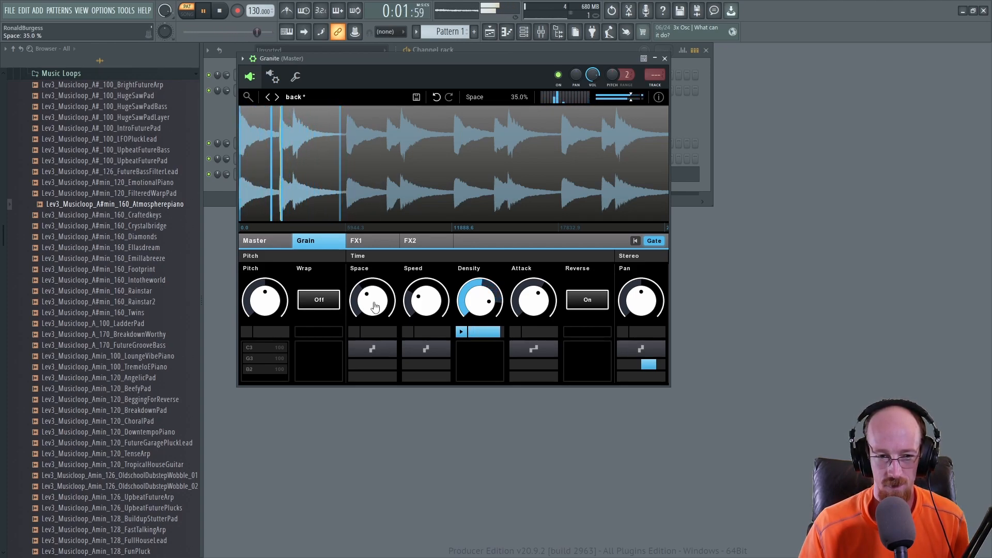
{"action": "key", "text": "space"}
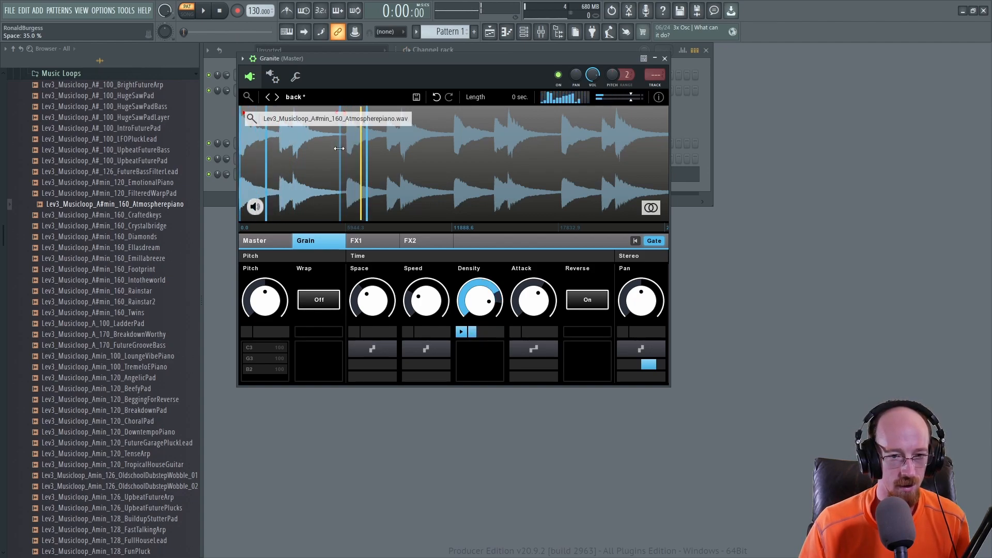
Step: Shorten the playback region to a length of about 8.6%
{"action": "left_click_drag", "start_coordinate": [340, 143], "coordinate": [272, 141]}
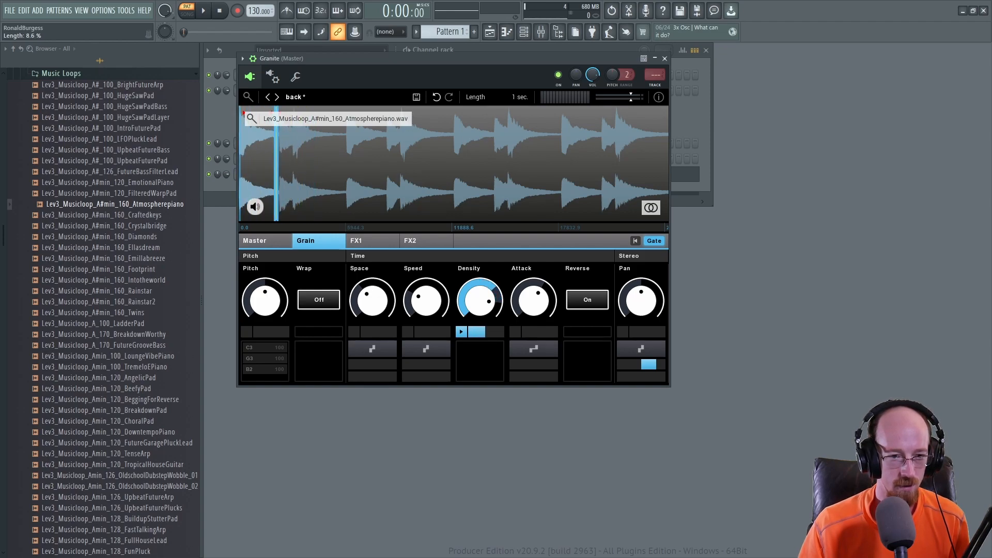
{"action": "key", "text": "space"}
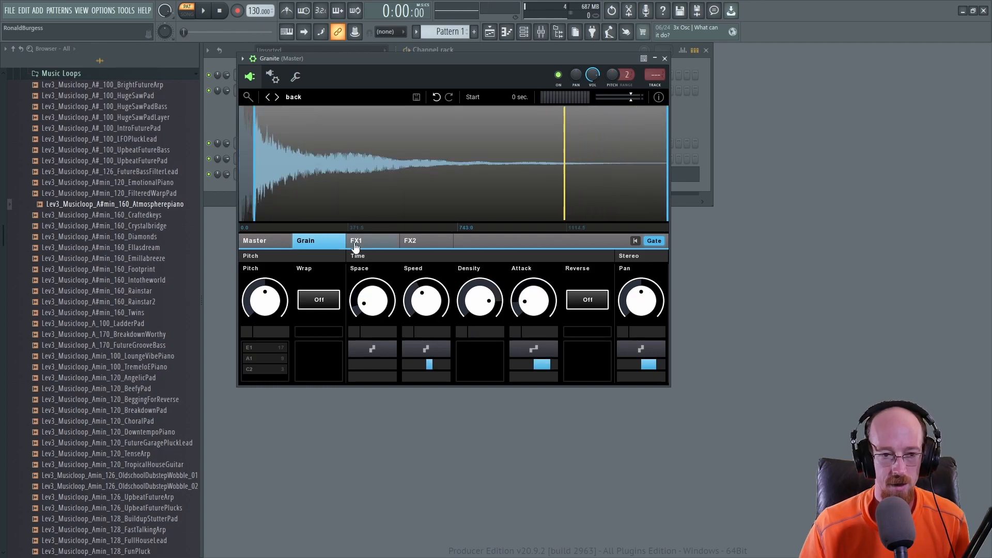
Step: Reload the Atmospherepiano loop into Granite and set a short playback region starting mid-sample, about 9.3% long
{"action": "left_click", "coordinate": [383, 241]}
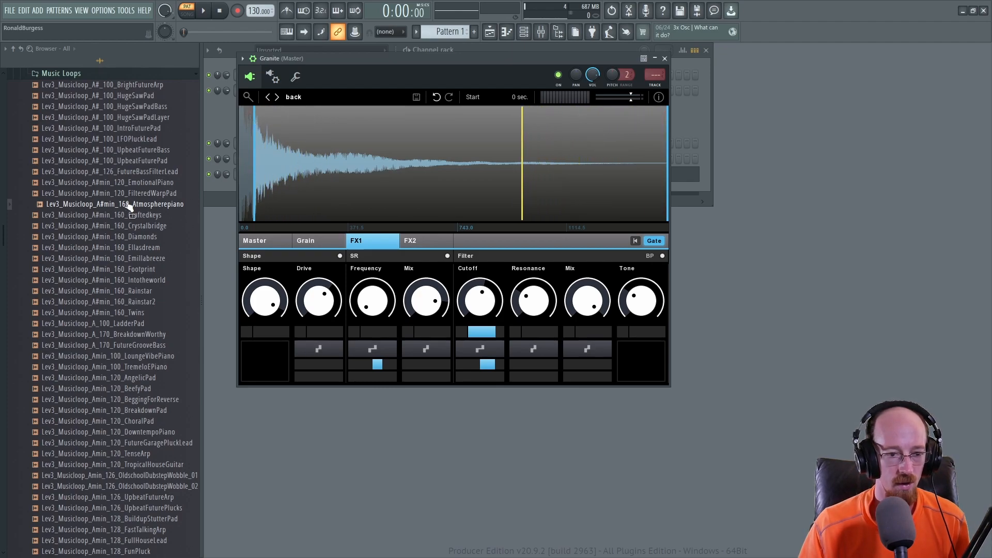
{"action": "left_click_drag", "start_coordinate": [192, 205], "coordinate": [361, 176]}
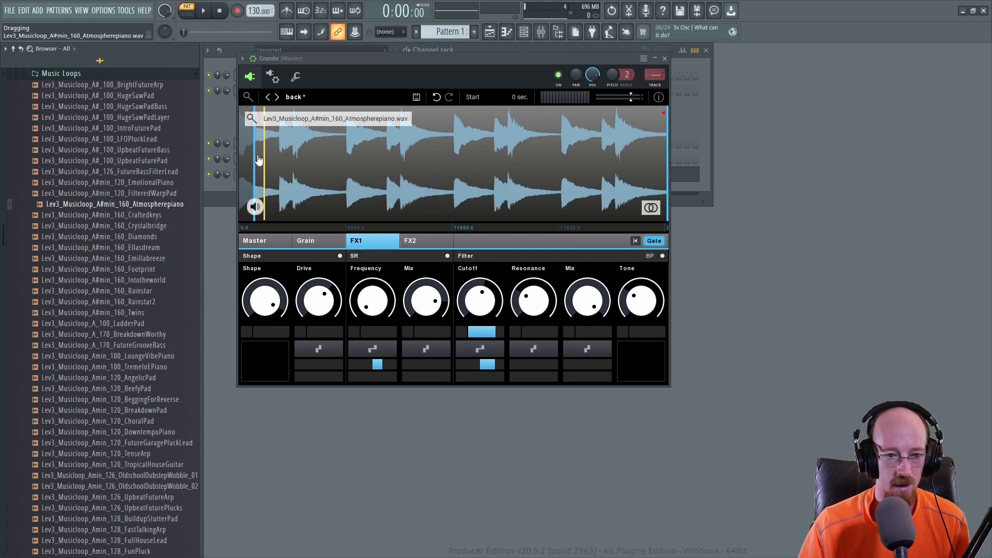
{"action": "mouse_move", "coordinate": [252, 161]}
{"action": "left_mouse_down"}
{"action": "mouse_move", "coordinate": [489, 160]}
{"action": "mouse_move", "coordinate": [451, 161]}
{"action": "left_mouse_up"}
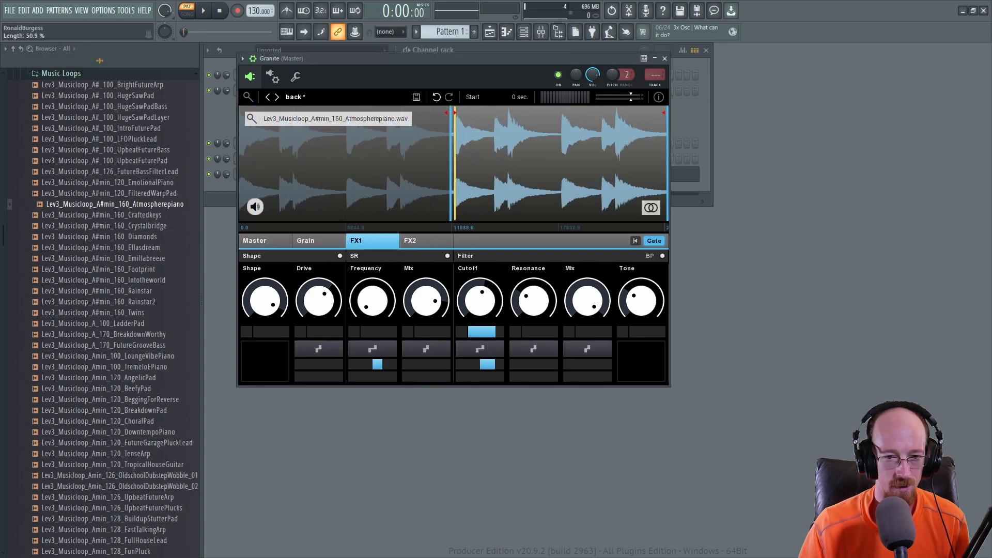
{"action": "mouse_move", "coordinate": [667, 161]}
{"action": "left_mouse_down"}
{"action": "mouse_move", "coordinate": [470, 161]}
{"action": "mouse_move", "coordinate": [492, 161]}
{"action": "left_mouse_up"}
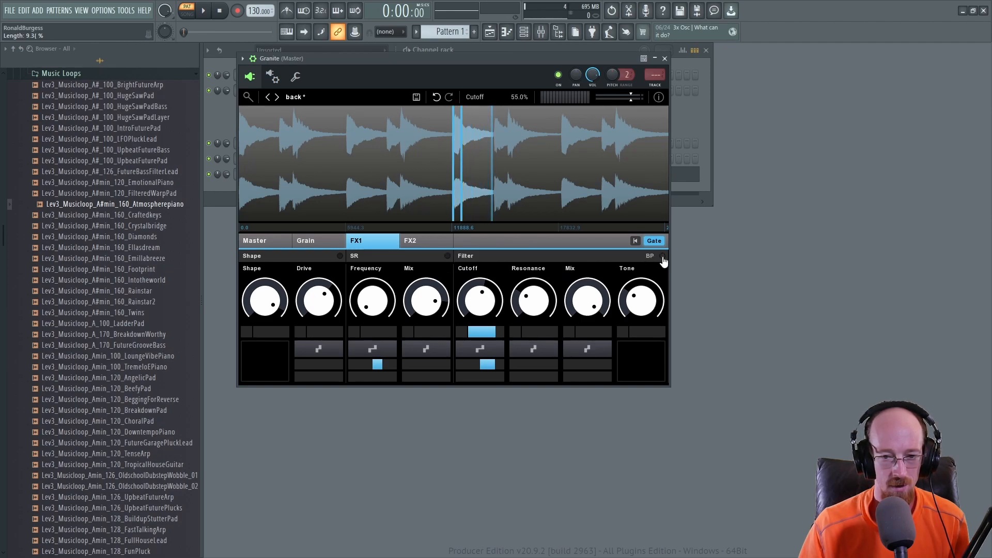
Step: Set the FX2 reverb Time to 26.9%
{"action": "left_click", "coordinate": [424, 243]}
{"action": "left_click_drag", "start_coordinate": [318, 299], "coordinate": [271, 328]}
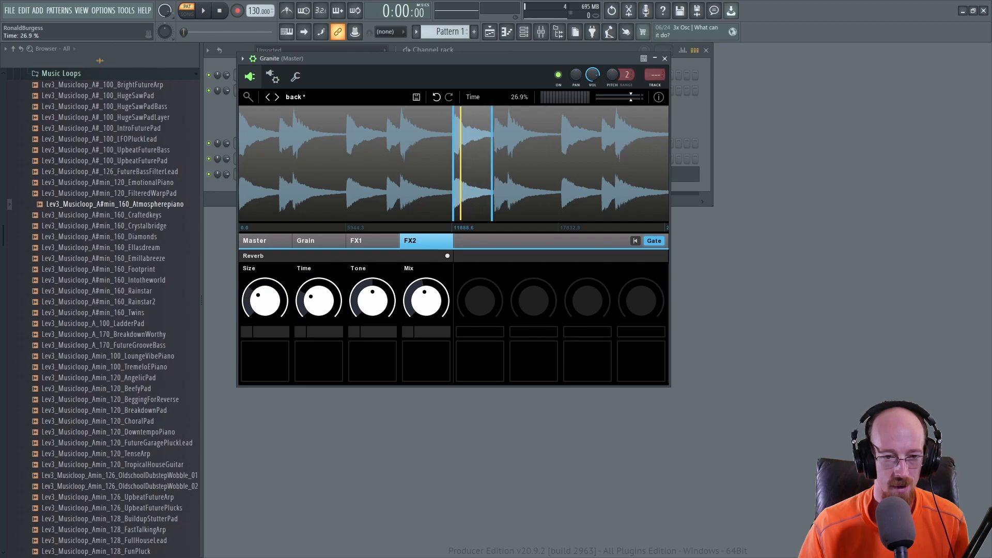
{"action": "key", "text": "space"}
Step: On the Grain page, lower the Space and set the Density to 64.0%
{"action": "left_click", "coordinate": [316, 242]}
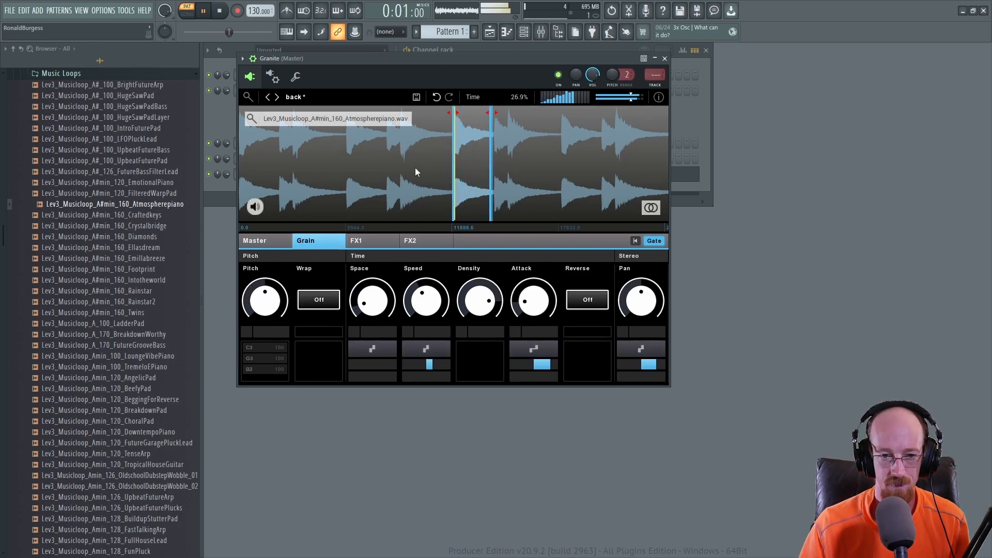
{"action": "left_click_drag", "start_coordinate": [372, 300], "coordinate": [380, 321]}
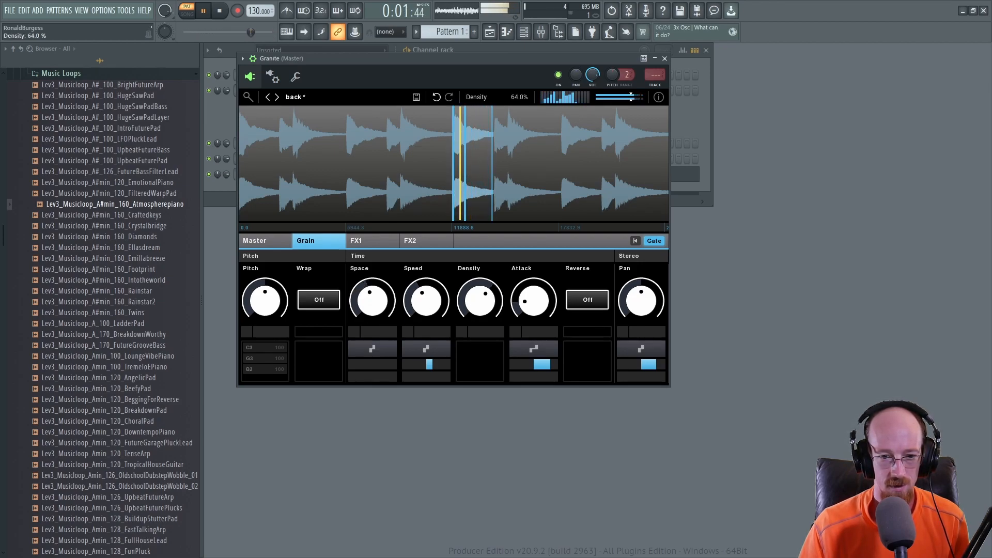
{"action": "left_click_drag", "start_coordinate": [479, 278], "coordinate": [479, 281]}
Step: Set the Attack to 61.0% and reduce its modulation amount to -0.7%
{"action": "left_click_drag", "start_coordinate": [533, 300], "coordinate": [534, 294]}
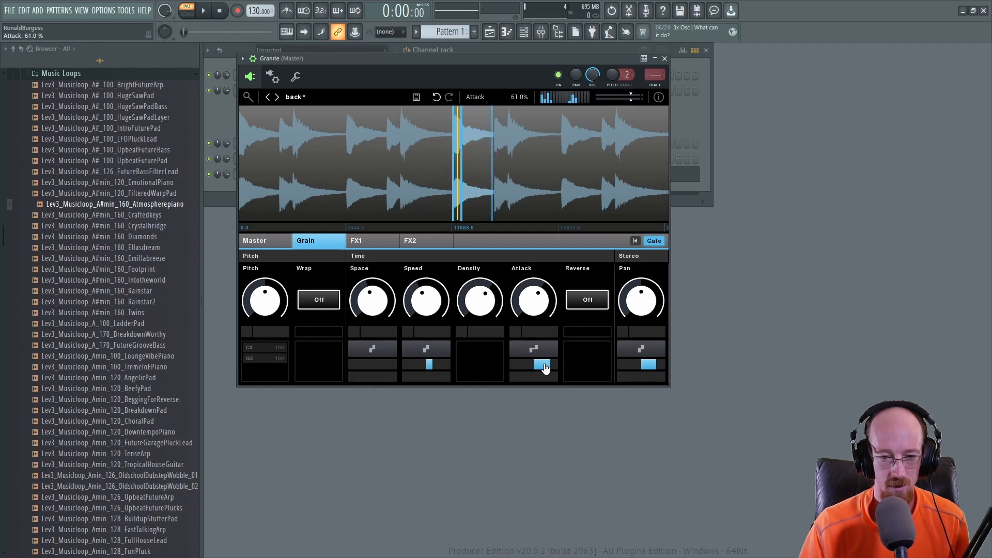
{"action": "key", "text": "space"}
{"action": "left_click_drag", "start_coordinate": [548, 364], "coordinate": [534, 357]}
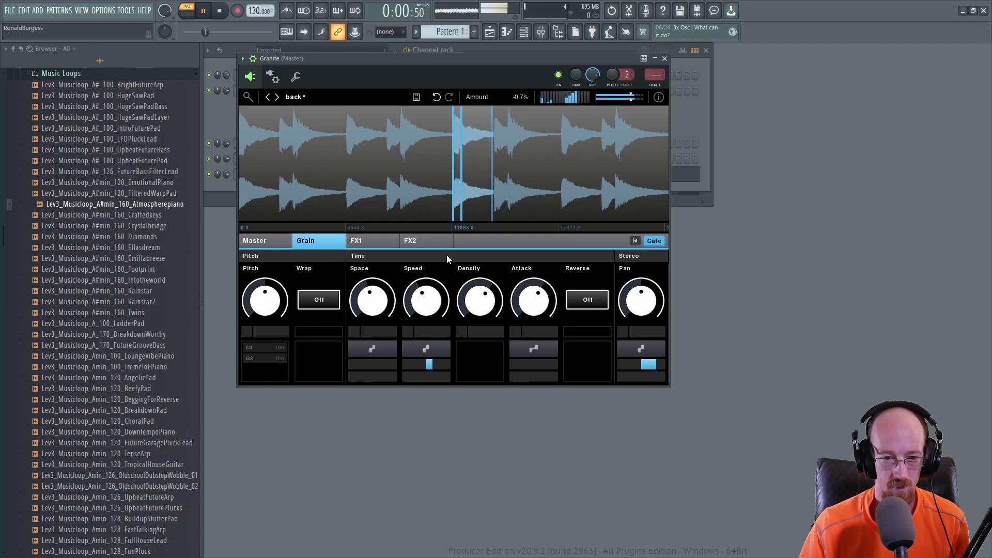
{"action": "mouse_move", "coordinate": [439, 171]}
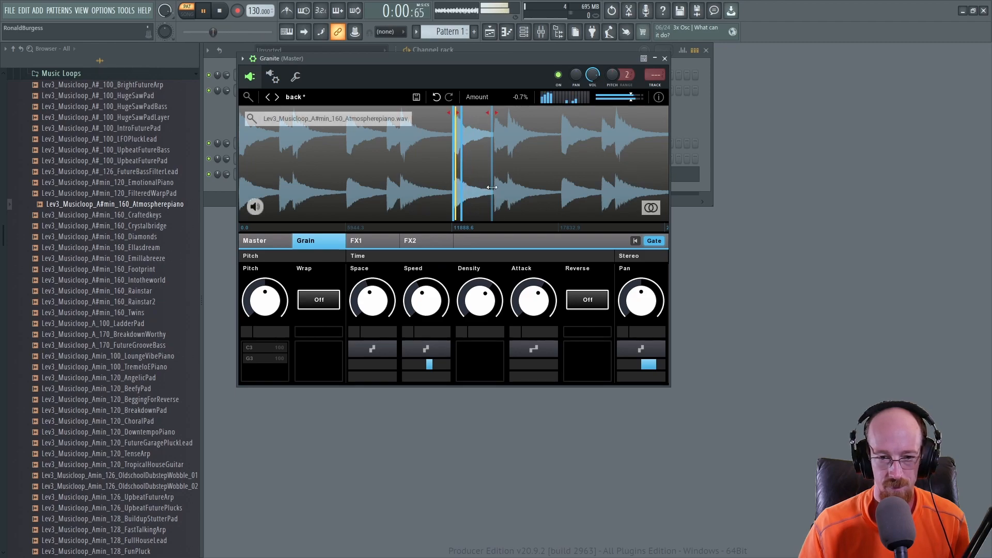
Step: Narrow the playback region to about 5.6% length and lower the grain Speed to 27.1%
{"action": "left_click_drag", "start_coordinate": [491, 193], "coordinate": [483, 193]}
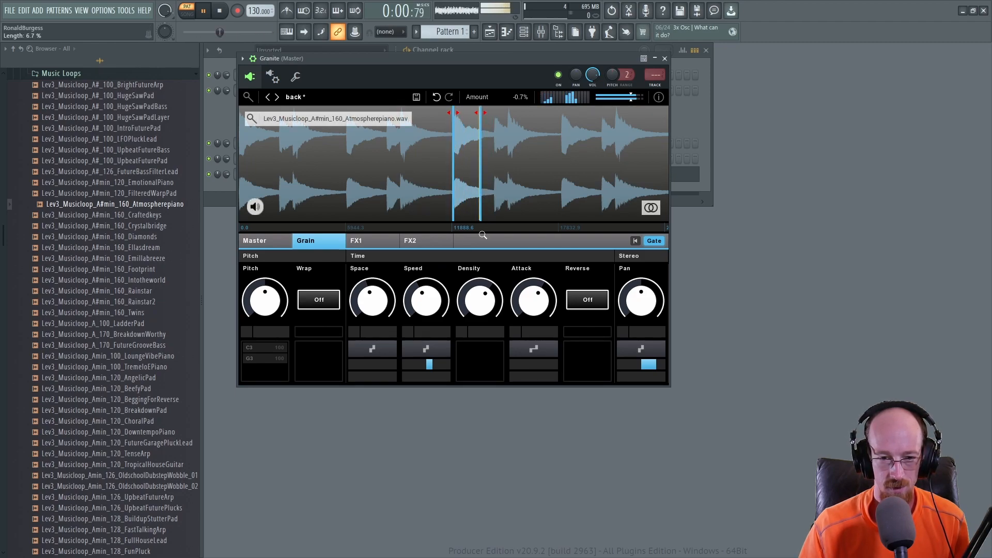
{"action": "left_click_drag", "start_coordinate": [426, 300], "coordinate": [426, 313]}
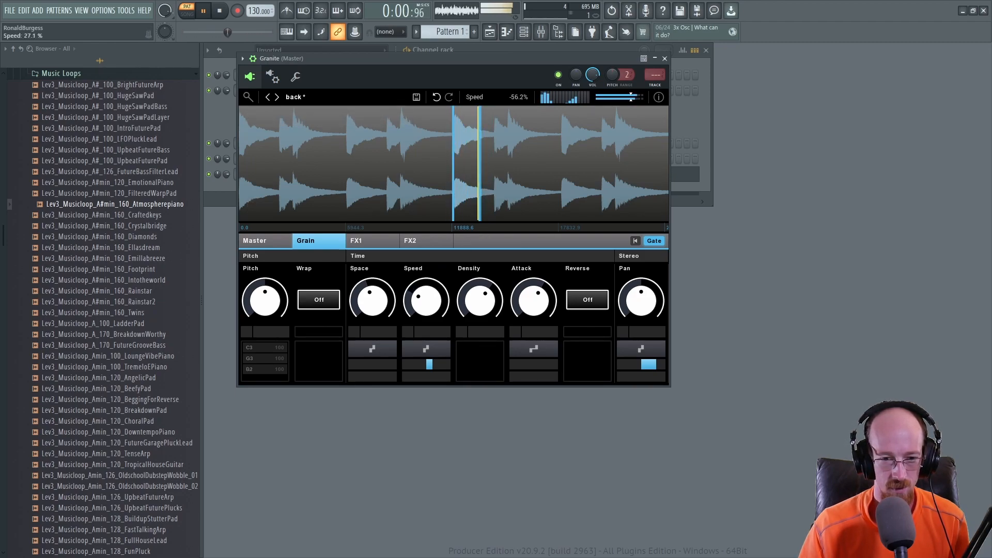
{"action": "left_click_drag", "start_coordinate": [452, 220], "coordinate": [457, 221]}
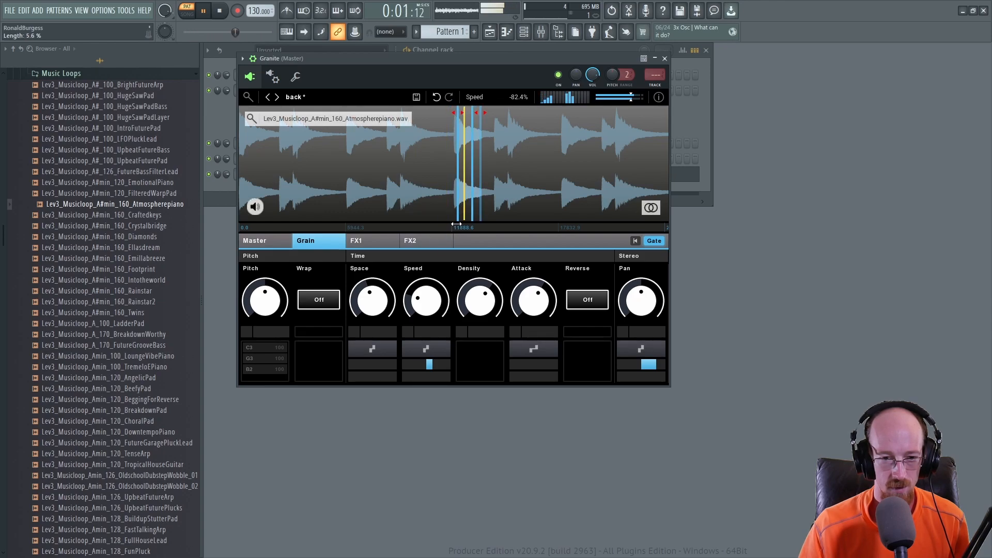
Step: Raise the grain Density slightly and start playback
{"action": "mouse_move", "coordinate": [480, 300]}
{"action": "left_mouse_down"}
{"action": "mouse_move", "coordinate": [480, 317]}
{"action": "mouse_move", "coordinate": [480, 292]}
{"action": "left_mouse_up"}
{"action": "left_click", "coordinate": [372, 241]}
{"action": "key", "text": "space"}
Step: In Granite's piano roll, delete the G5 and B4 notes and lengthen the C5 note to one bar
{"action": "left_click", "coordinate": [695, 143]}
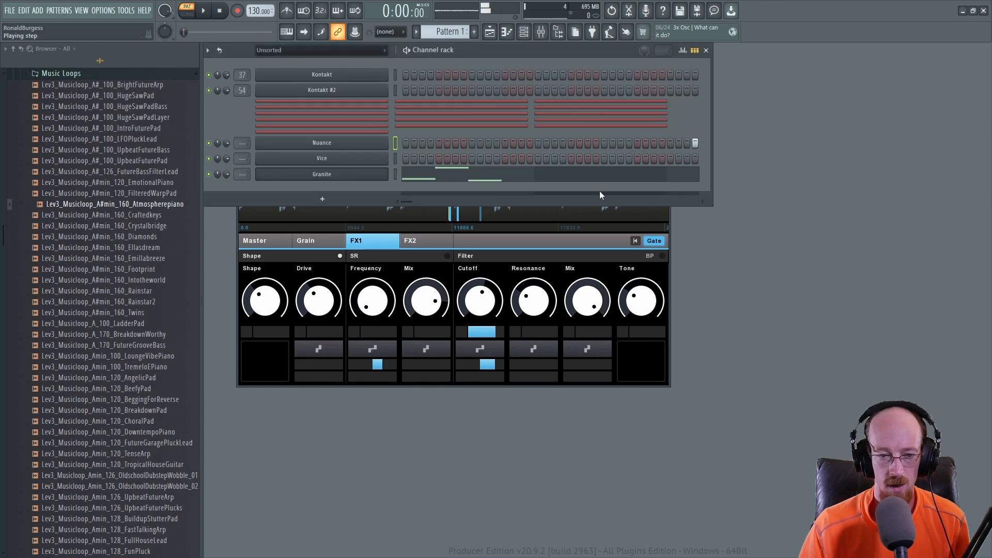
{"action": "left_click", "coordinate": [517, 178]}
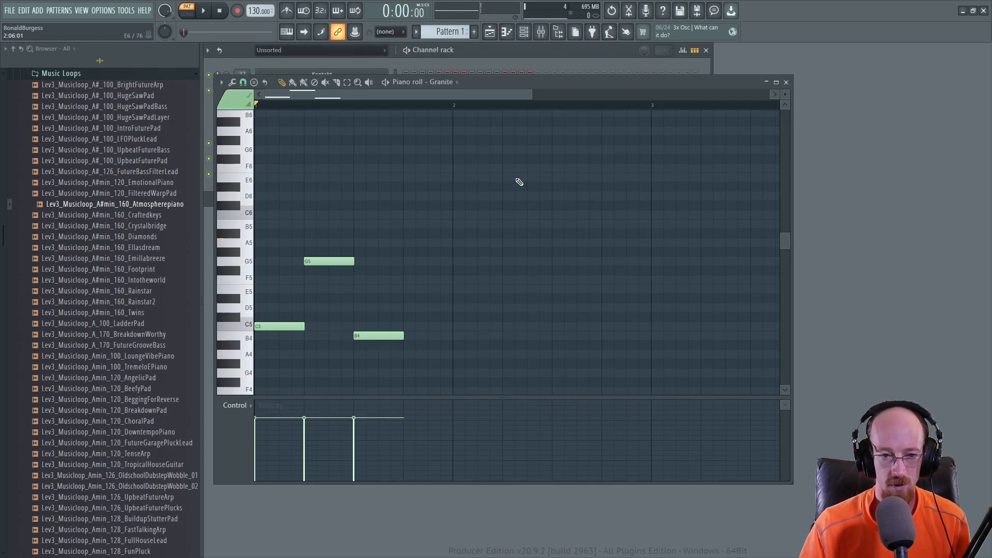
{"action": "right_click", "coordinate": [333, 262]}
{"action": "right_click", "coordinate": [379, 336]}
{"action": "left_click_drag", "start_coordinate": [304, 330], "coordinate": [448, 324]}
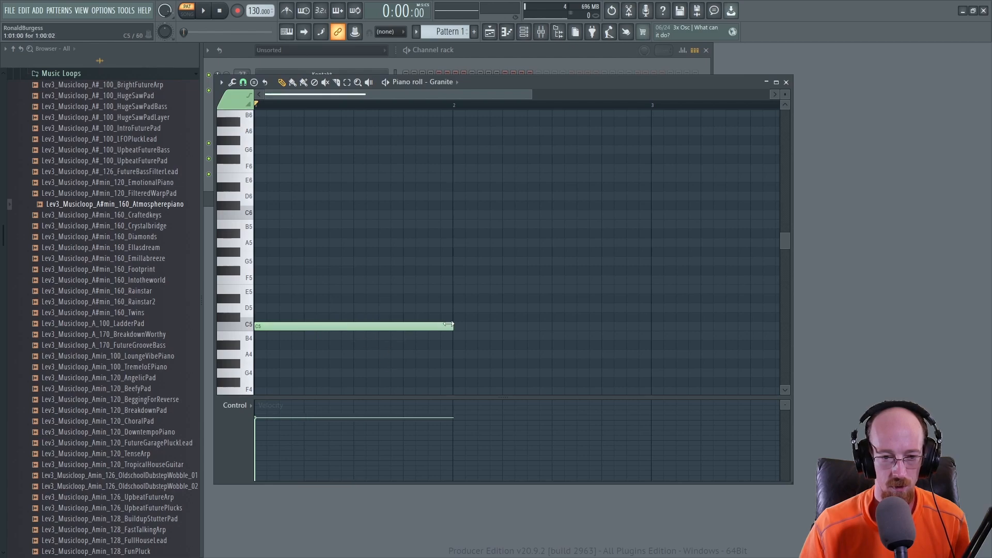
{"action": "key", "text": "space"}
{"action": "left_click", "coordinate": [786, 83]}
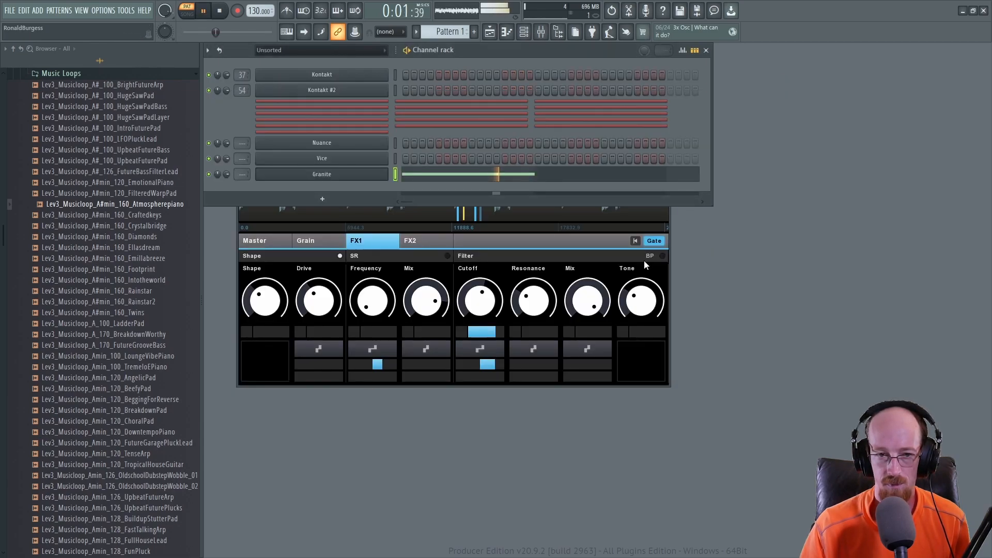
Step: Set the FX1 SR Mix to 53.9%
{"action": "left_click", "coordinate": [576, 244]}
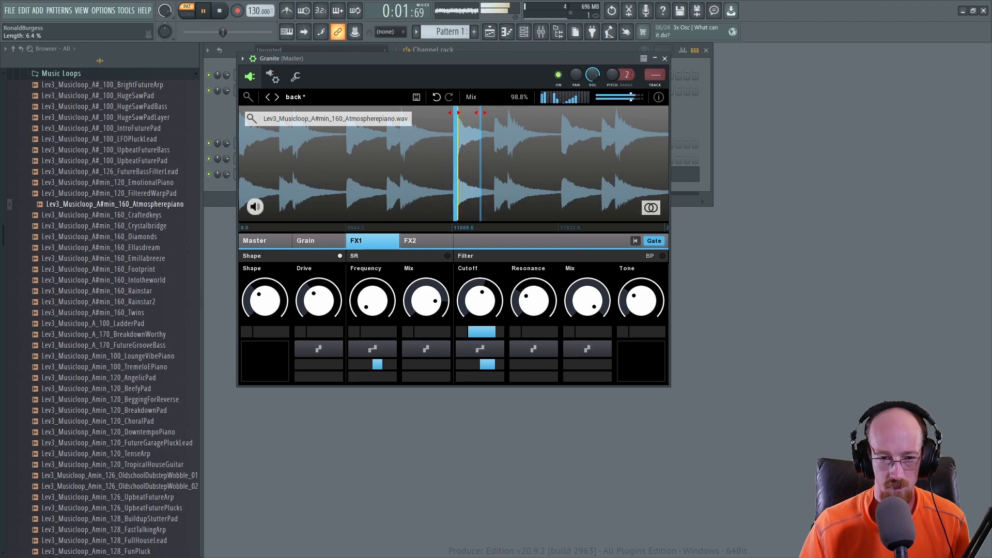
{"action": "left_click", "coordinate": [315, 241]}
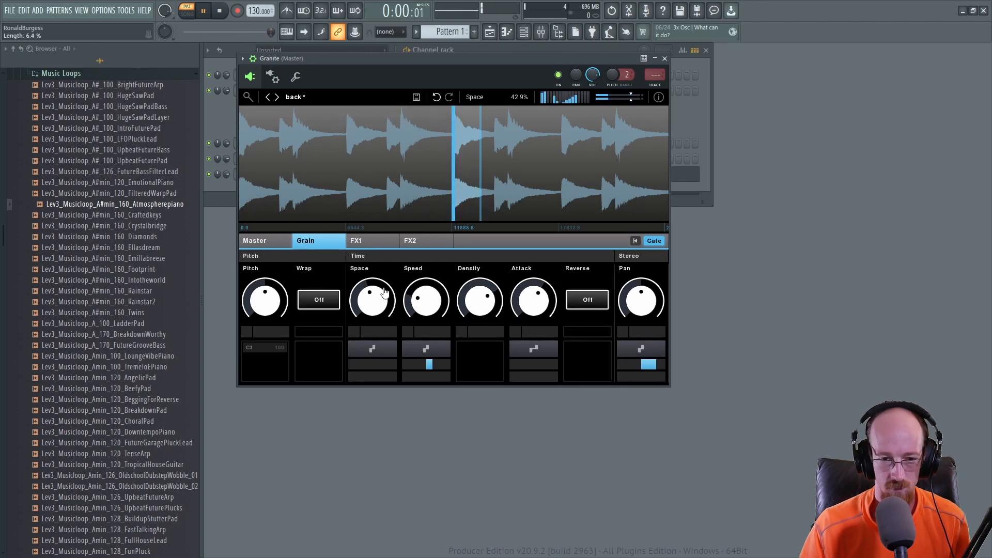
{"action": "left_click", "coordinate": [362, 241]}
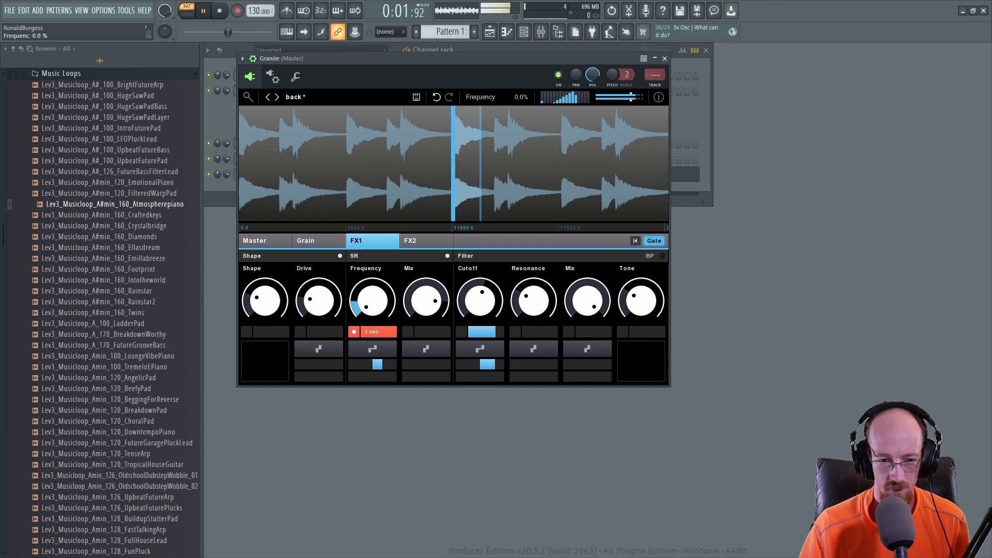
{"action": "left_click_drag", "start_coordinate": [426, 301], "coordinate": [426, 313]}
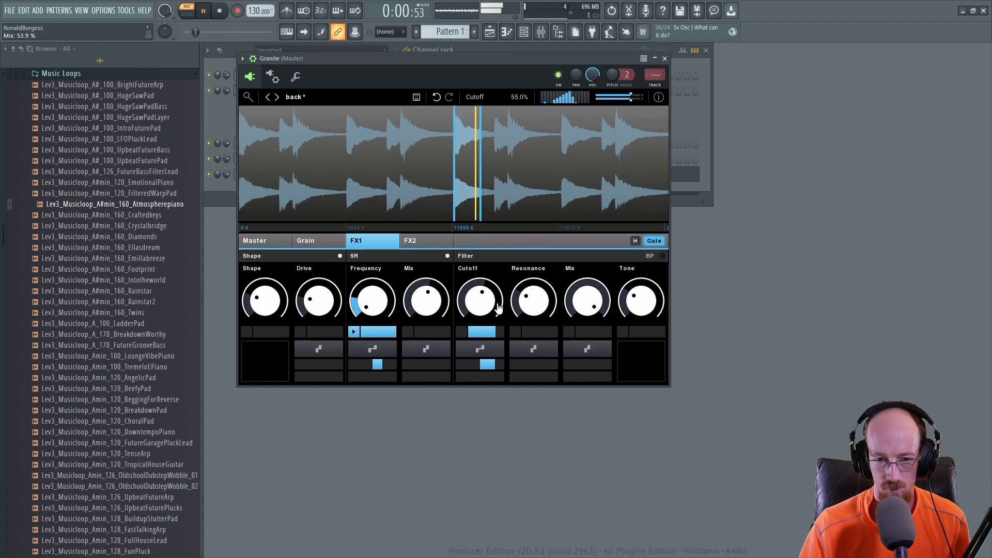
Step: Switch the FX1 filter type to HP and set its Cutoff to 35.0%
{"action": "left_click_drag", "start_coordinate": [480, 302], "coordinate": [480, 316]}
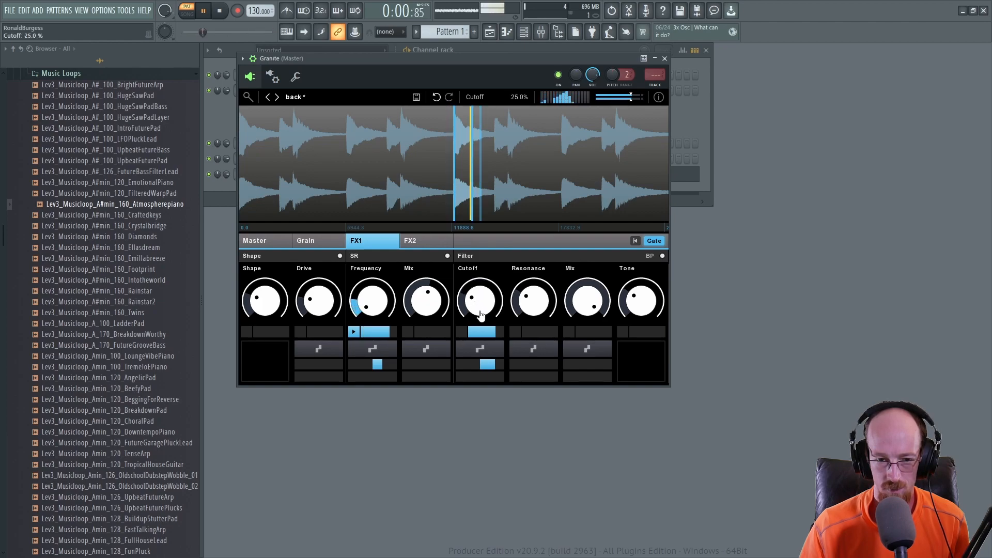
{"action": "left_click", "coordinate": [649, 258]}
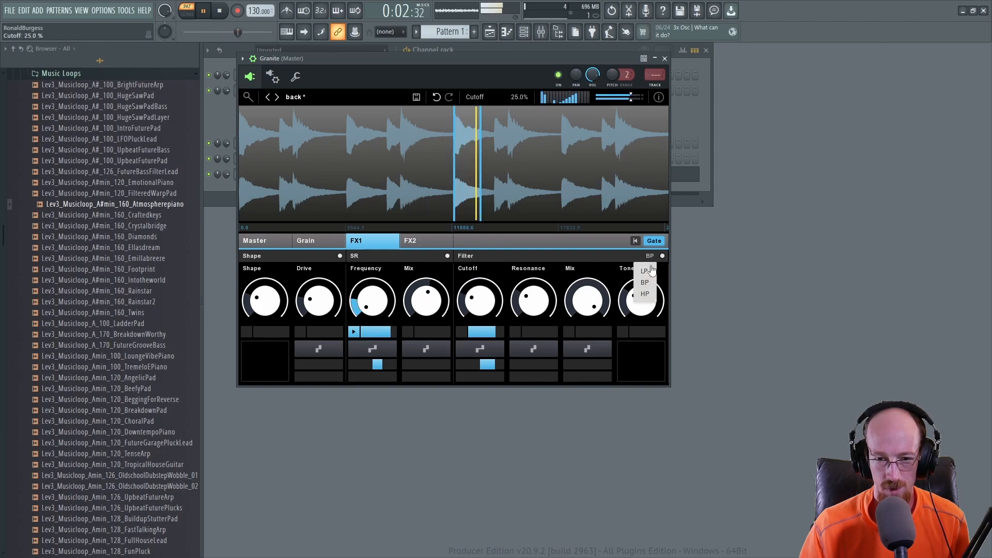
{"action": "left_click", "coordinate": [646, 294]}
{"action": "left_click_drag", "start_coordinate": [477, 316], "coordinate": [476, 306]}
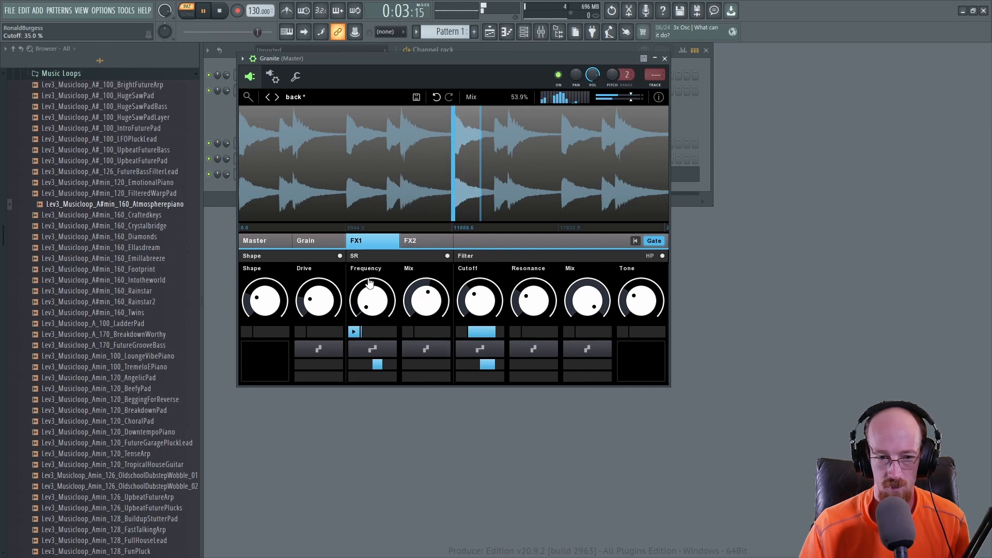
Step: Extend the C6 and C5 notes in Granite's piano roll to the start of bar 3
{"action": "left_click", "coordinate": [309, 241]}
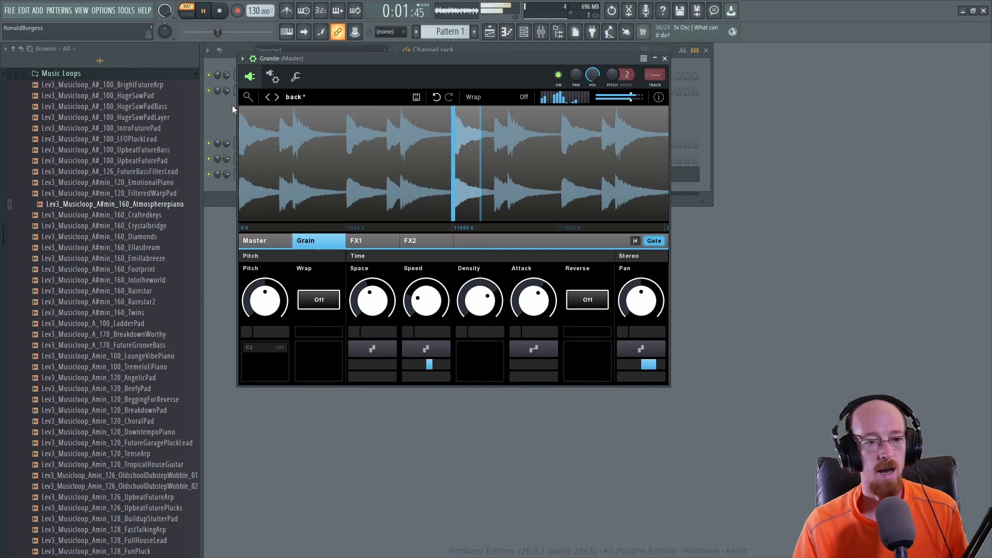
{"action": "left_click", "coordinate": [357, 47]}
{"action": "left_click", "coordinate": [496, 182]}
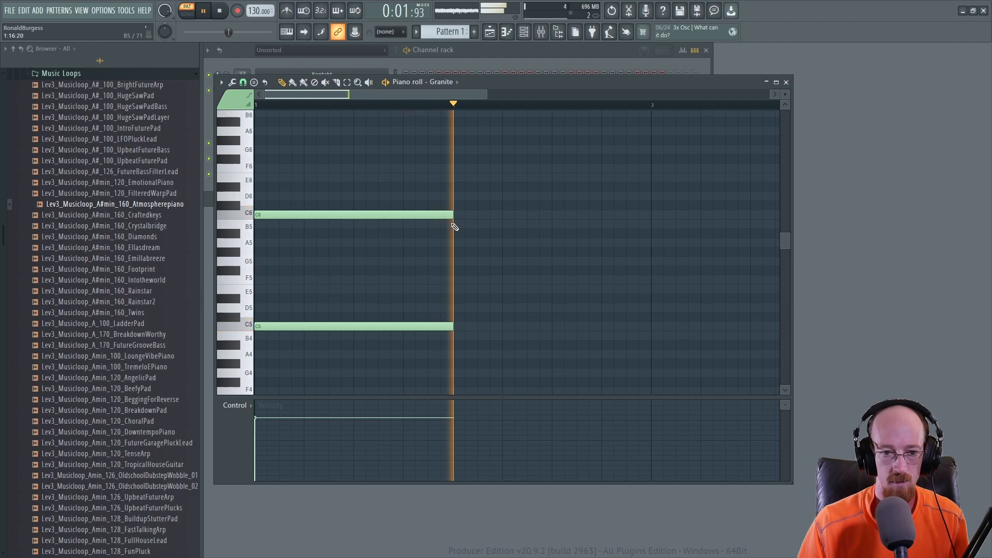
{"action": "left_click_drag", "start_coordinate": [419, 203], "coordinate": [653, 327]}
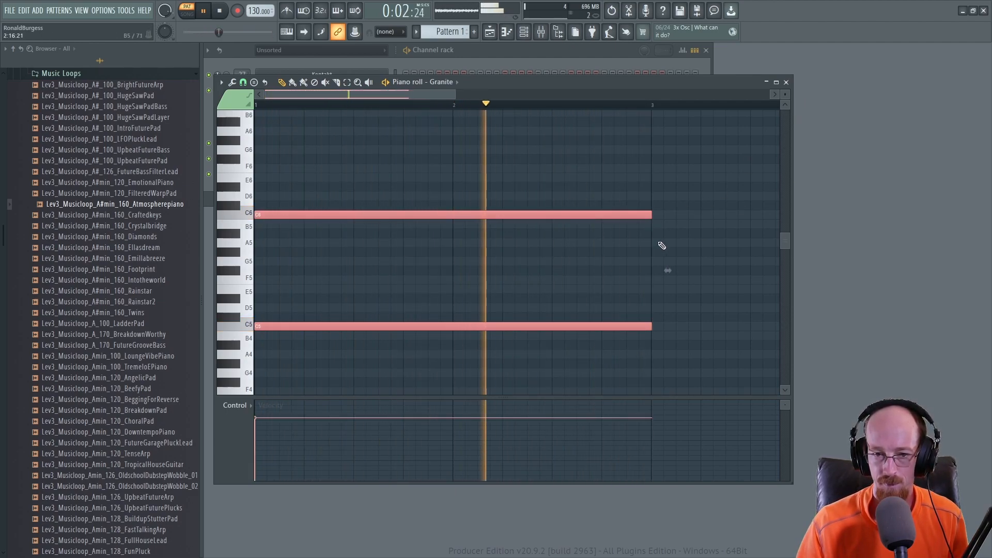
{"action": "left_click_drag", "start_coordinate": [651, 217], "coordinate": [648, 223]}
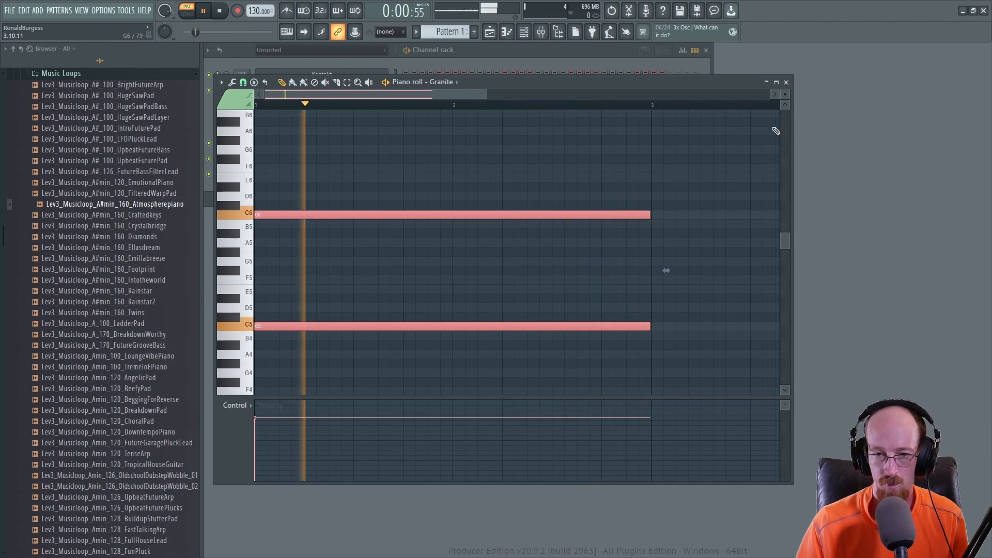
{"action": "left_click", "coordinate": [786, 82]}
Step: Widen the playback region slightly in the waveform
{"action": "left_click", "coordinate": [510, 267]}
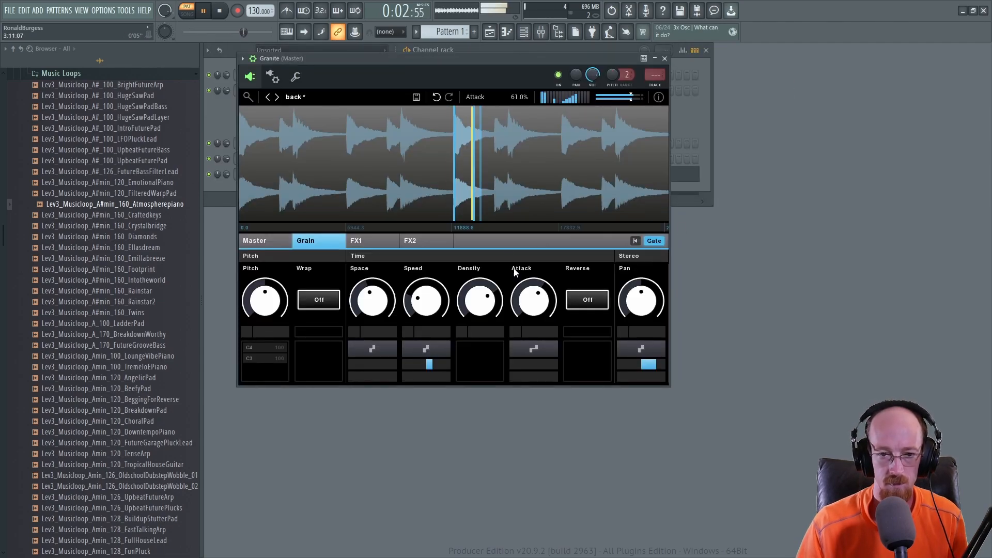
{"action": "left_click", "coordinate": [486, 114]}
{"action": "left_click_drag", "start_coordinate": [486, 115], "coordinate": [490, 114]}
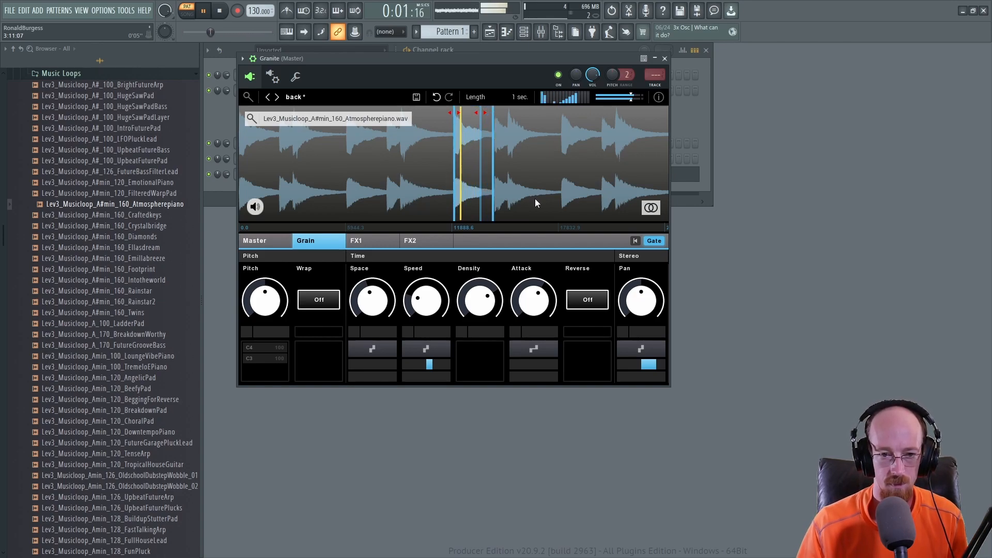
Step: Set the FX1 filter Cutoff to 48.9%
{"action": "left_click", "coordinate": [372, 241]}
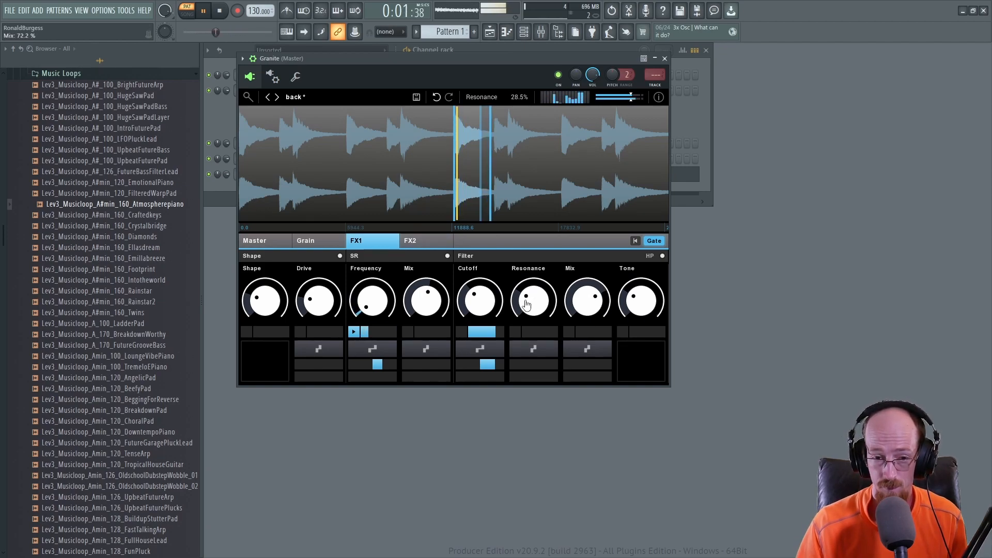
{"action": "left_click_drag", "start_coordinate": [365, 310], "coordinate": [365, 311]}
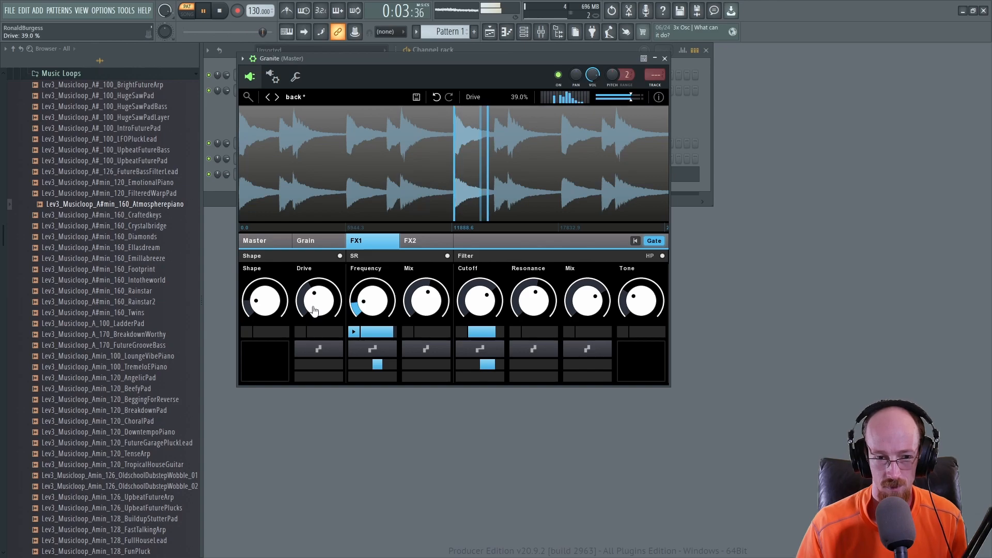
{"action": "left_click", "coordinate": [320, 243]}
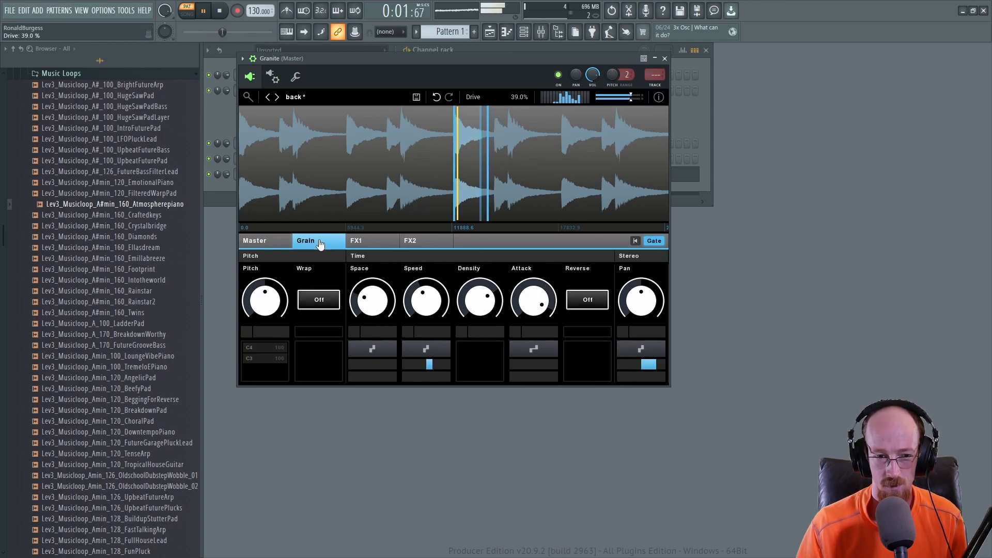
{"action": "left_click", "coordinate": [373, 247]}
{"action": "scroll", "coordinate": [486, 306], "scroll_direction": "up", "scroll_amount": 5}
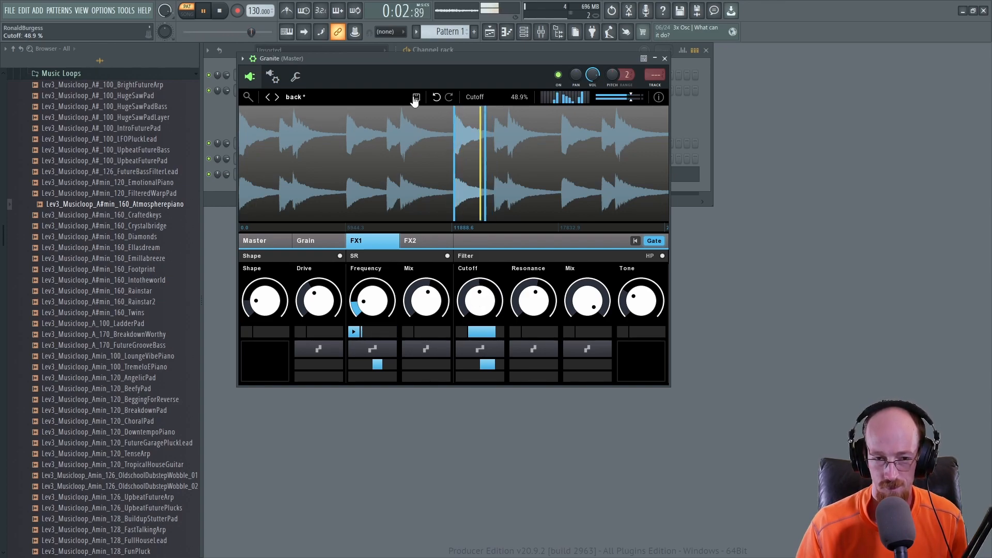
Step: Stop playback, preview a few Amin loops and load Lev3_Musicloop_Amin_120_TenseArp into Granite
{"action": "key", "text": "space"}
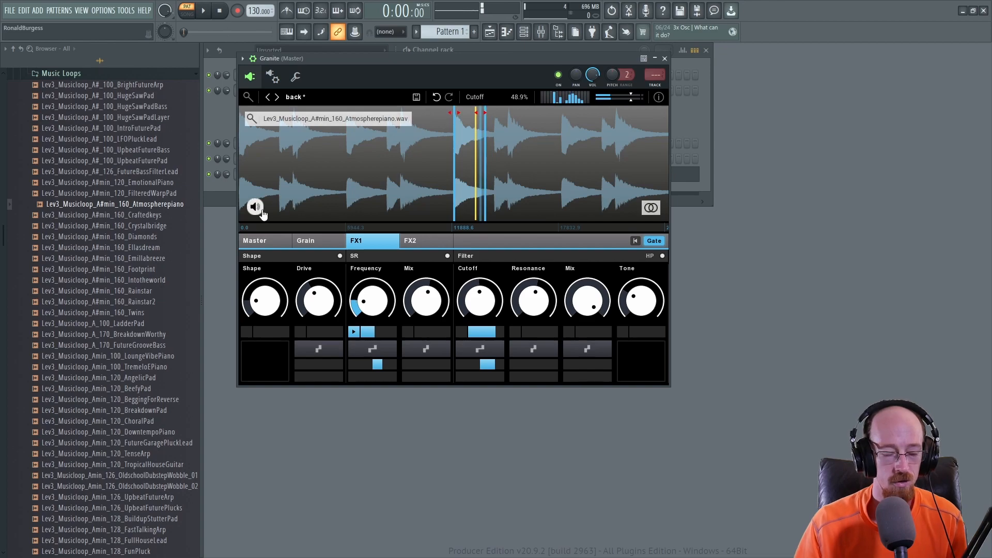
{"action": "scroll", "coordinate": [103, 238], "scroll_direction": "down", "scroll_amount": 4}
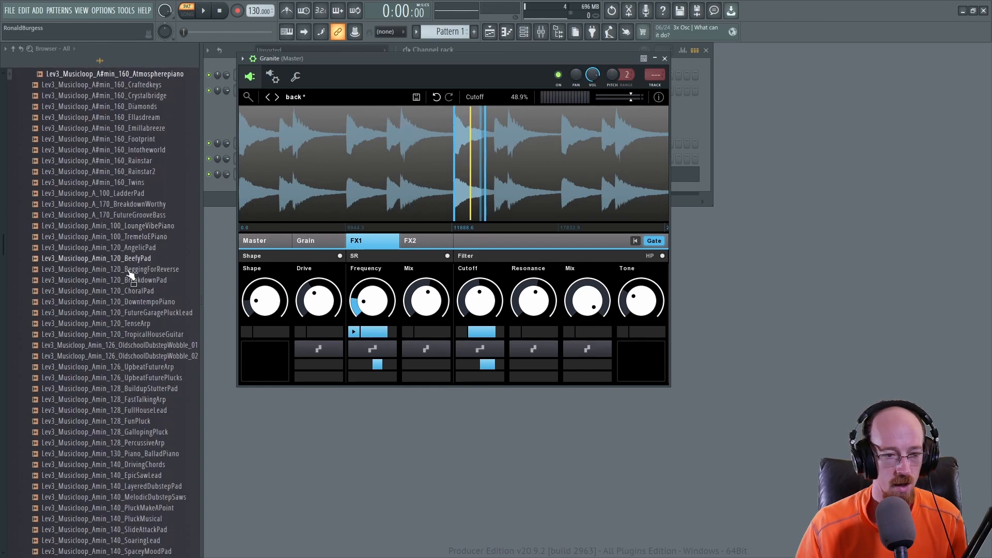
{"action": "left_click", "coordinate": [132, 258]}
{"action": "left_click", "coordinate": [130, 302]}
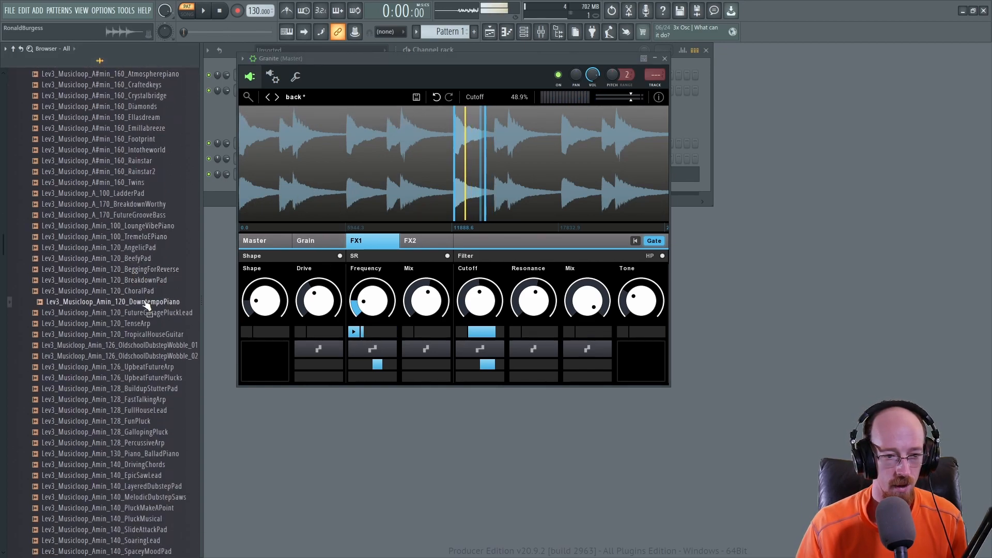
{"action": "left_click_drag", "start_coordinate": [151, 323], "coordinate": [340, 170]}
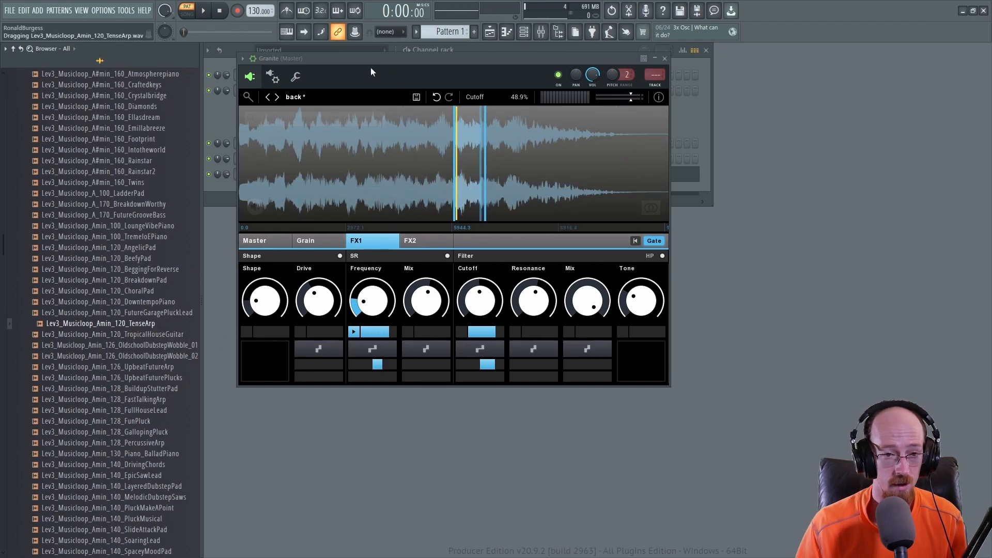
Step: Step to the delta one preset, load the TenseArp loop into it again and start playback
{"action": "left_click", "coordinate": [276, 100]}
{"action": "left_click", "coordinate": [277, 101]}
{"action": "left_click", "coordinate": [277, 101]}
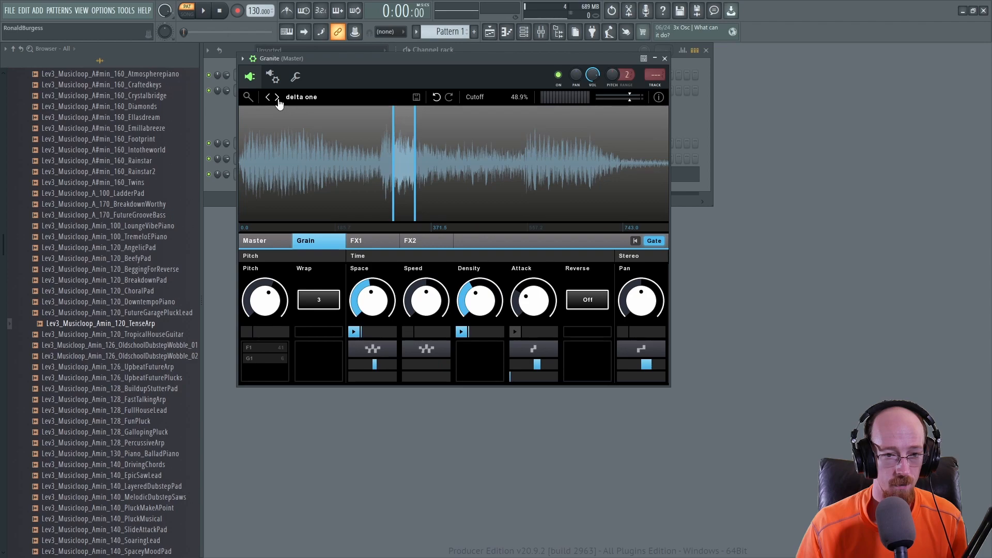
{"action": "left_click_drag", "start_coordinate": [132, 326], "coordinate": [339, 130]}
{"action": "key", "text": "space"}
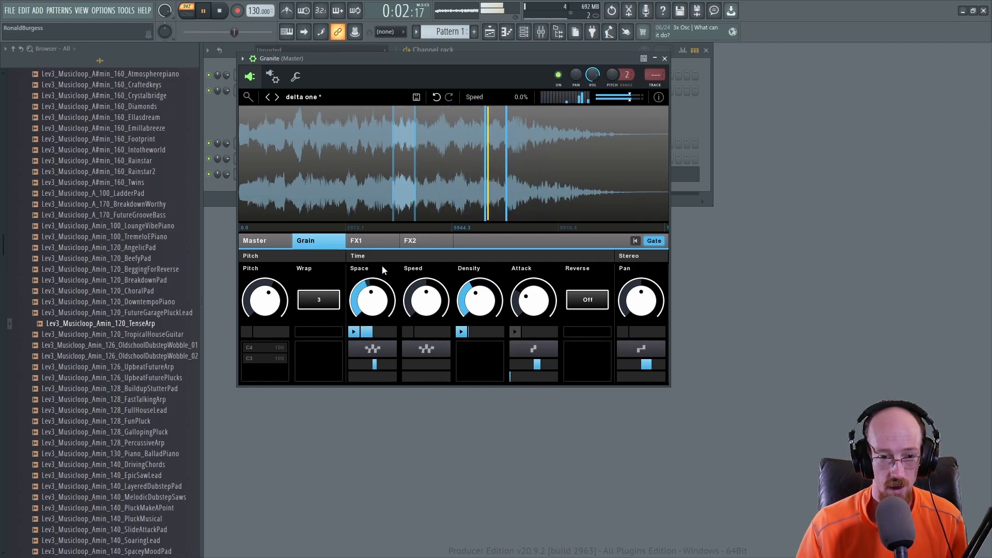
Step: On FX1, turn off the filter and lower the Shape to 29.9%
{"action": "left_click", "coordinate": [371, 241]}
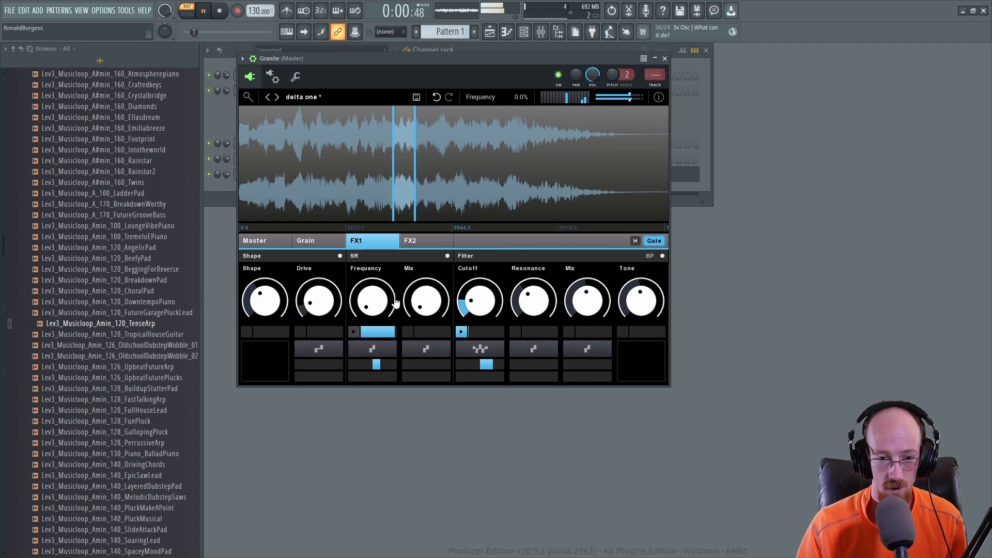
{"action": "left_click", "coordinate": [663, 257]}
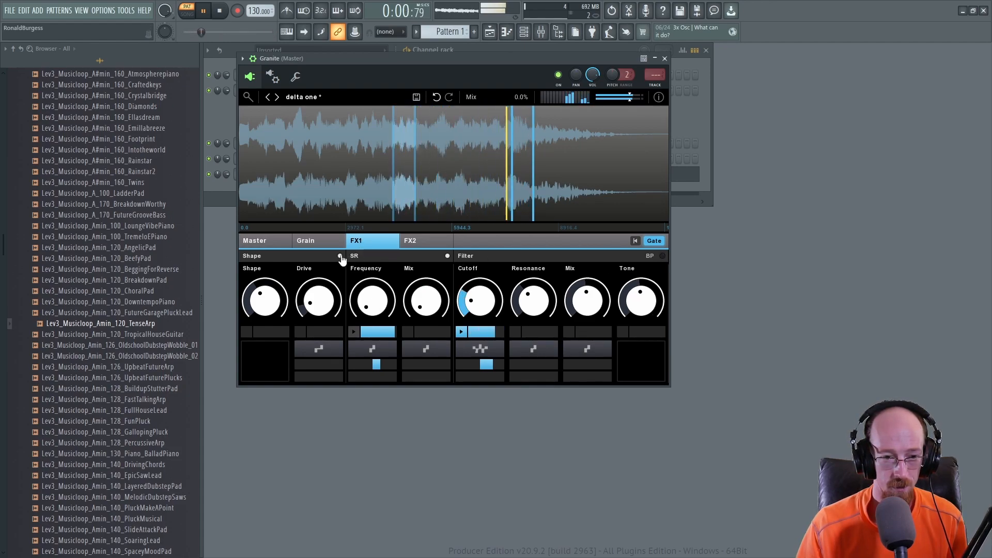
{"action": "left_click_drag", "start_coordinate": [273, 299], "coordinate": [273, 308]}
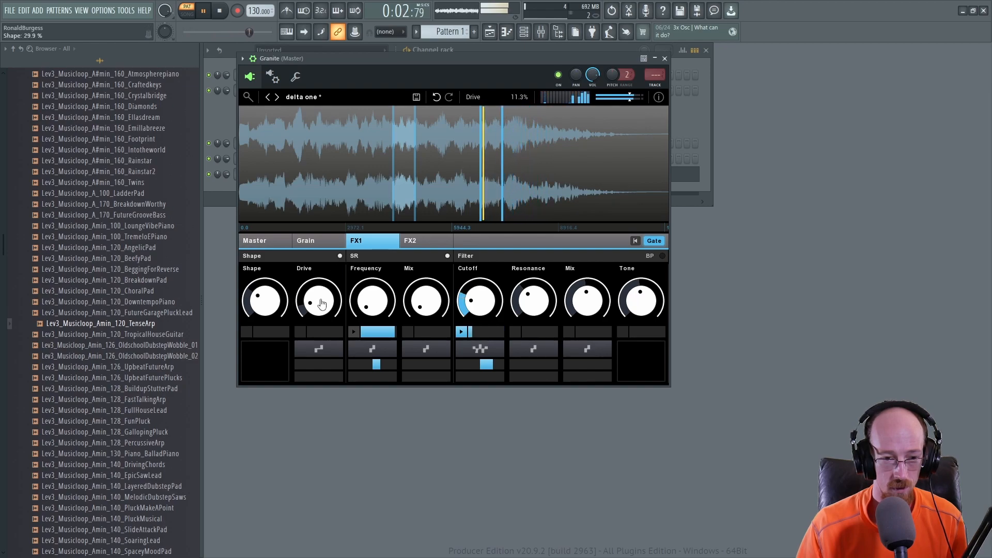
Step: Set the FX2 reverb Size to 69.0%
{"action": "left_click", "coordinate": [427, 243]}
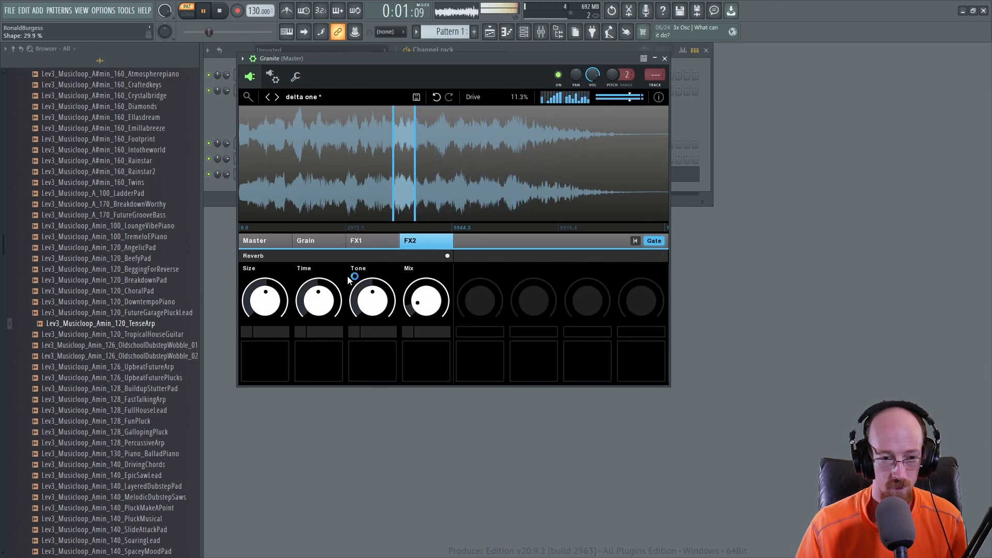
{"action": "left_click_drag", "start_coordinate": [269, 301], "coordinate": [268, 293]}
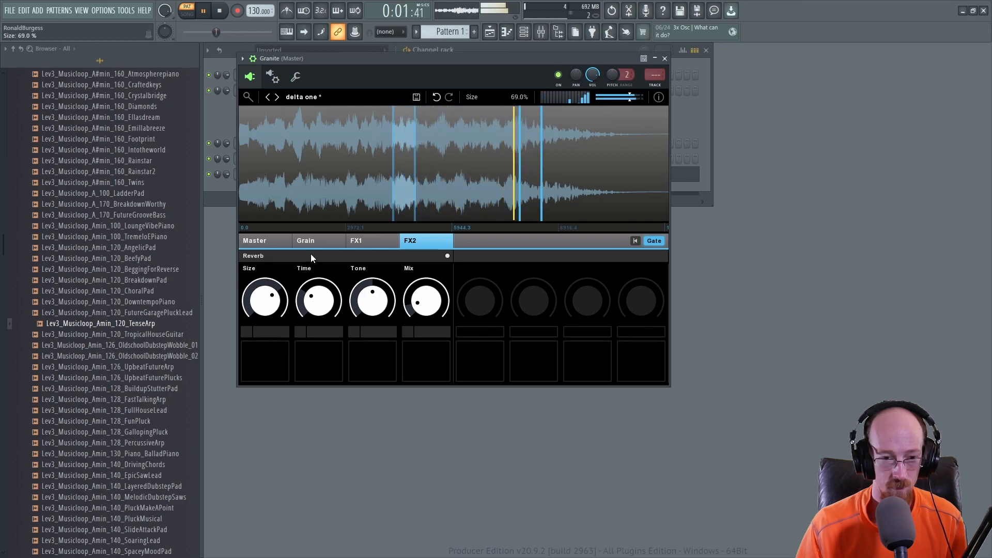
Step: In the Grain section, lower the Space amount and then raise it back up again
{"action": "left_click", "coordinate": [311, 241]}
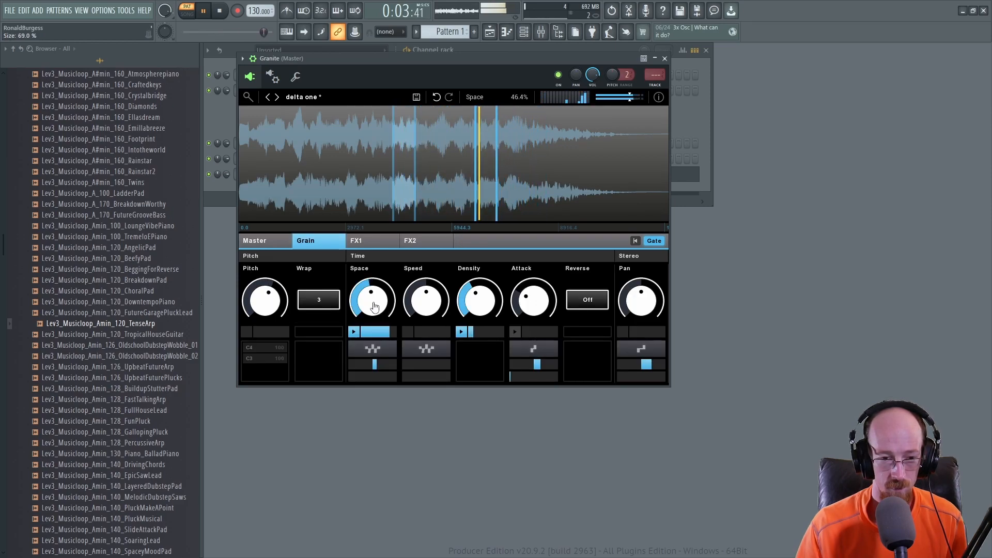
{"action": "left_click_drag", "start_coordinate": [373, 300], "coordinate": [372, 307]}
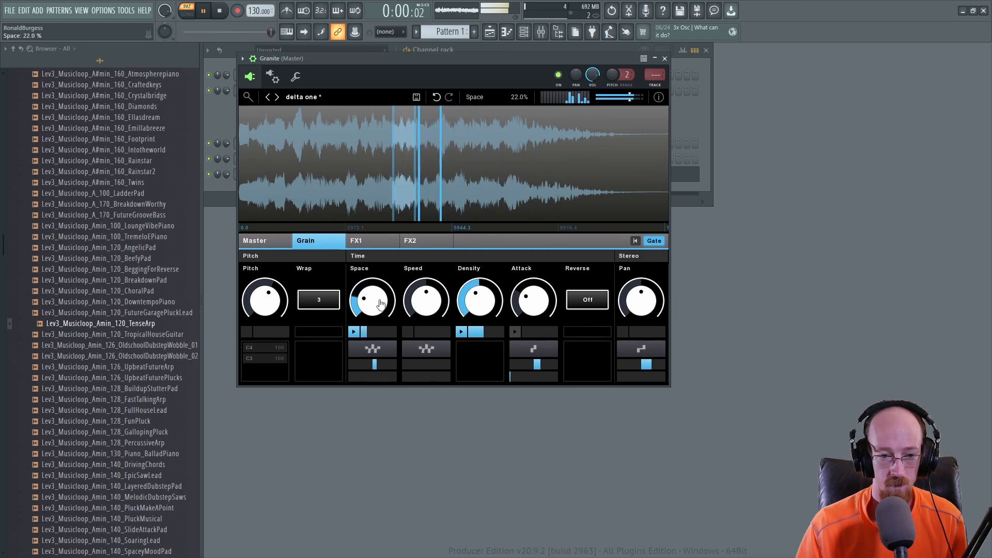
{"action": "left_click_drag", "start_coordinate": [378, 304], "coordinate": [378, 270]}
{"action": "left_click_drag", "start_coordinate": [378, 304], "coordinate": [377, 310]}
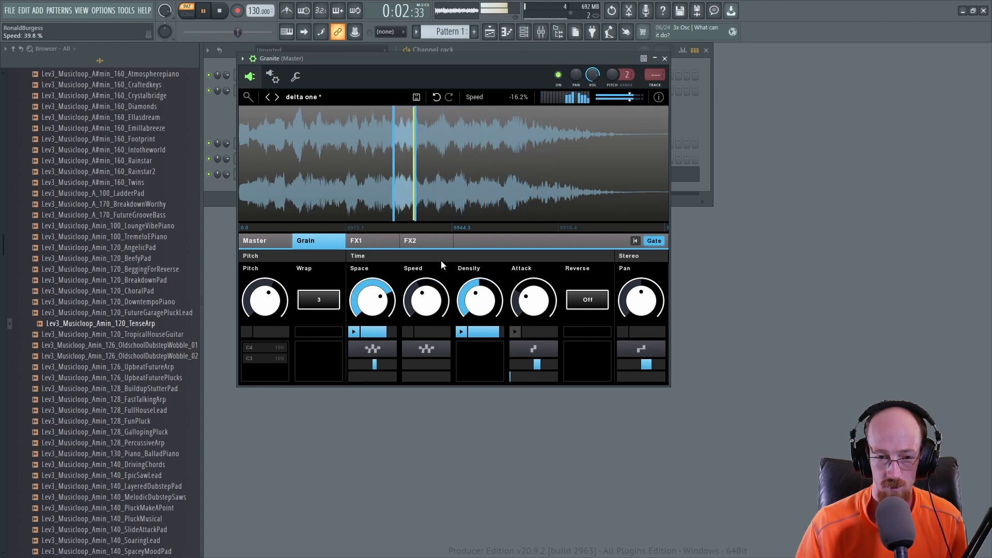
Step: On FX2, raise the reverb Time to 81.0%, Mix to 100.0% and set Size to 85.0%
{"action": "left_click", "coordinate": [437, 242]}
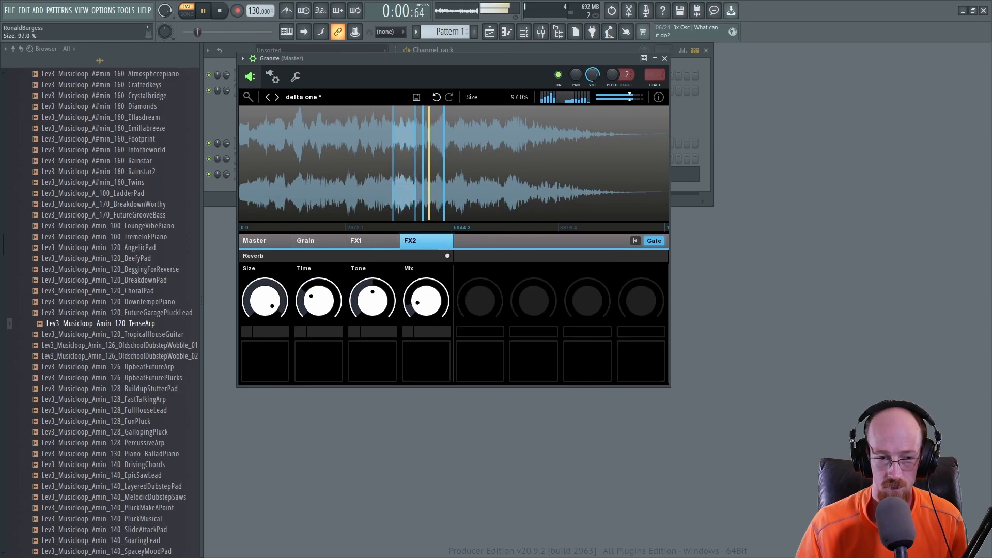
{"action": "left_click_drag", "start_coordinate": [318, 300], "coordinate": [318, 269]}
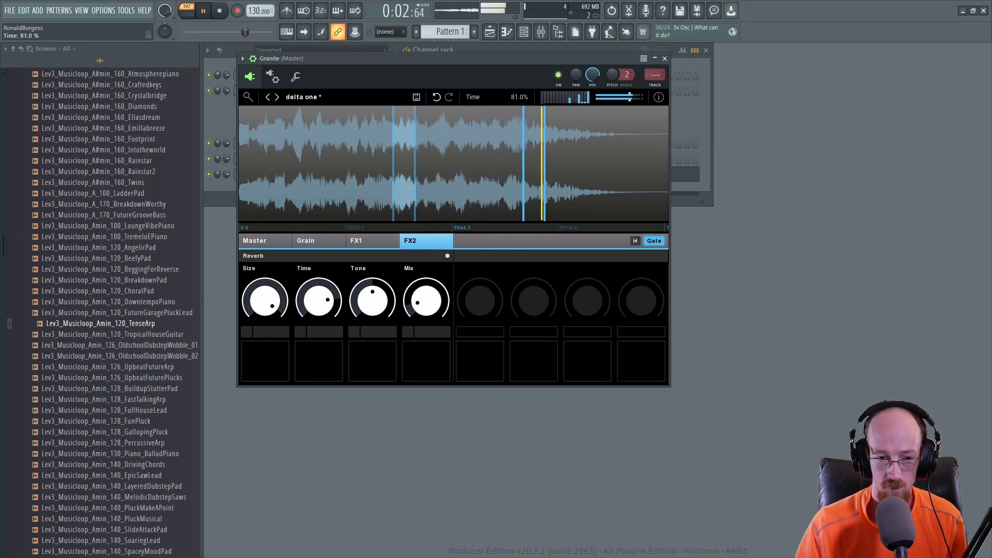
{"action": "left_click_drag", "start_coordinate": [426, 302], "coordinate": [426, 284]}
{"action": "scroll", "coordinate": [327, 316], "scroll_direction": "down", "scroll_amount": 3}
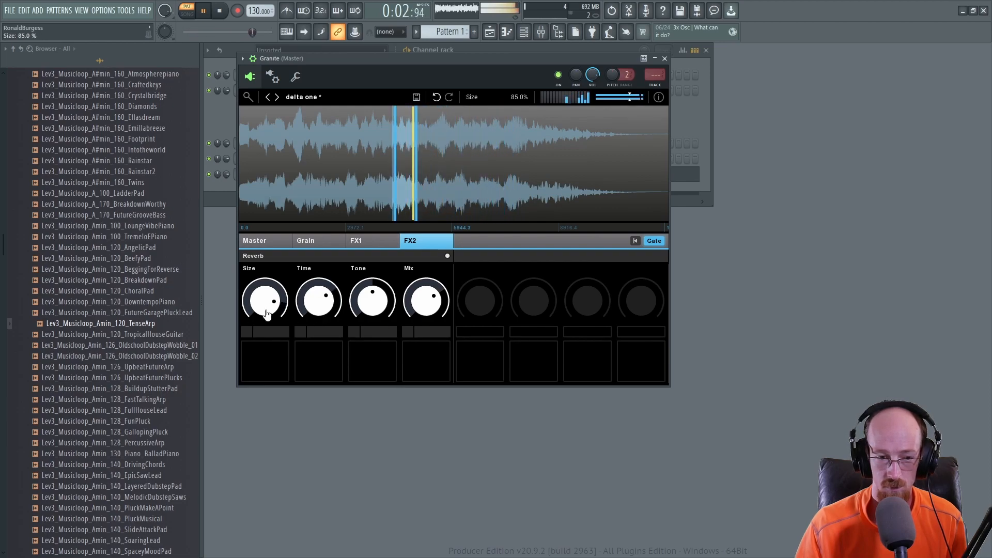
Step: On FX1, switch the filter to low-pass mode and raise its Cutoff to 29.9%
{"action": "left_click", "coordinate": [372, 241]}
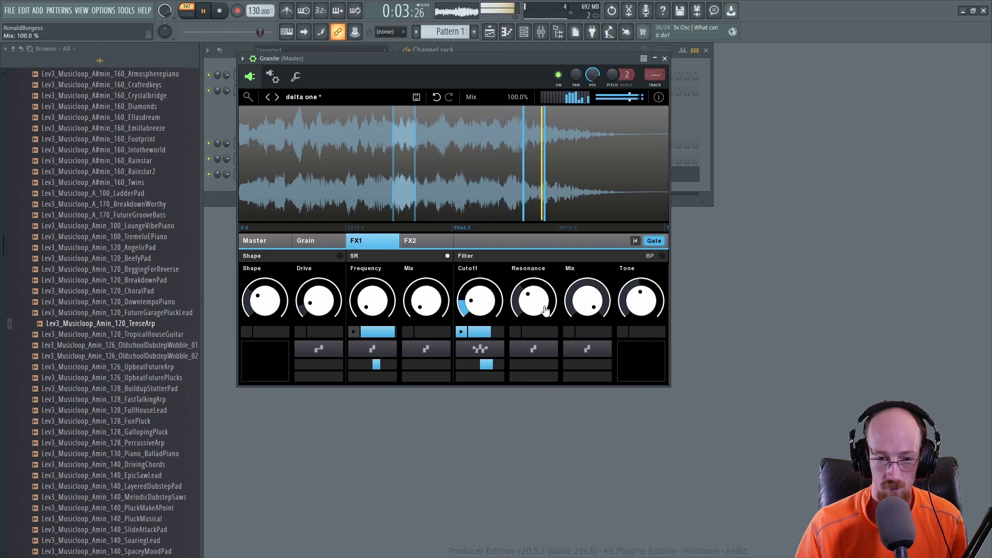
{"action": "left_click", "coordinate": [649, 256]}
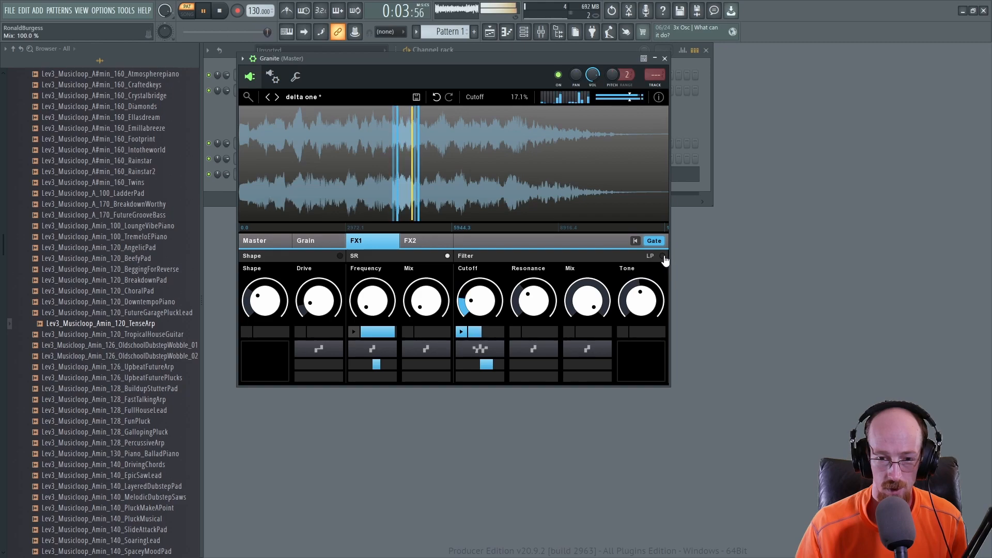
{"action": "scroll", "coordinate": [482, 306], "scroll_direction": "up", "scroll_amount": 10}
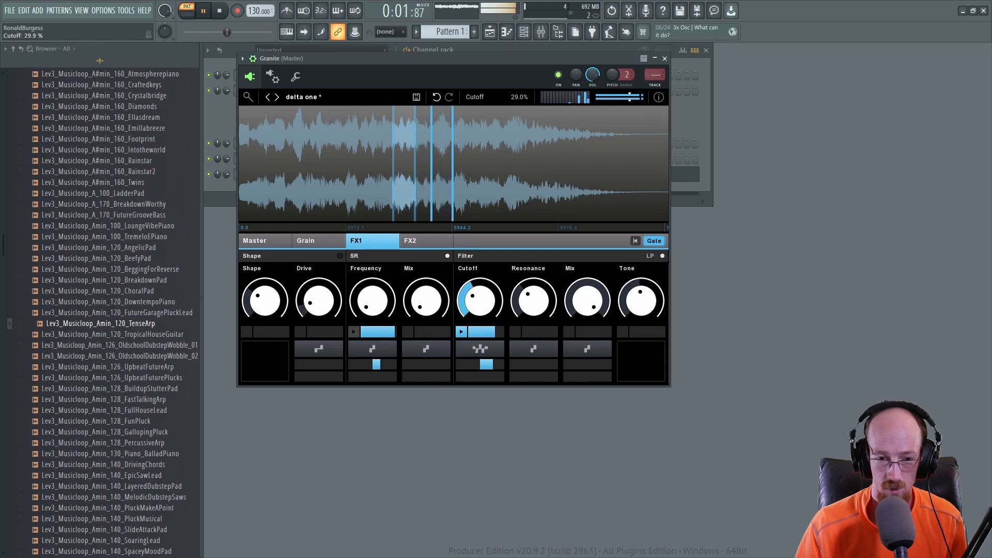
Step: Set the filter Resonance to 38.0%, reduce the Cutoff modulation amount to 28.9% and lower the Cutoff
{"action": "scroll", "coordinate": [481, 309], "scroll_direction": "down", "scroll_amount": 2}
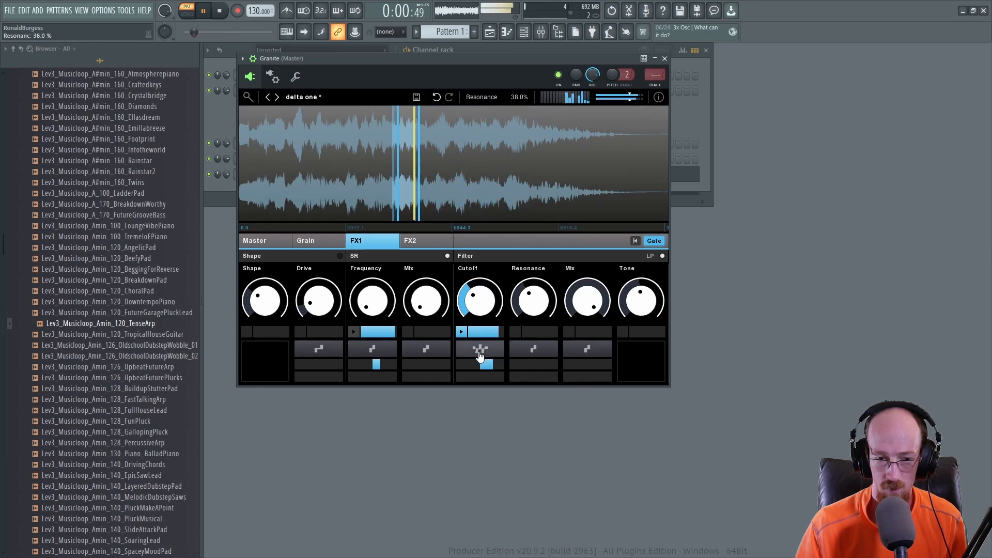
{"action": "left_click_drag", "start_coordinate": [489, 366], "coordinate": [484, 366]}
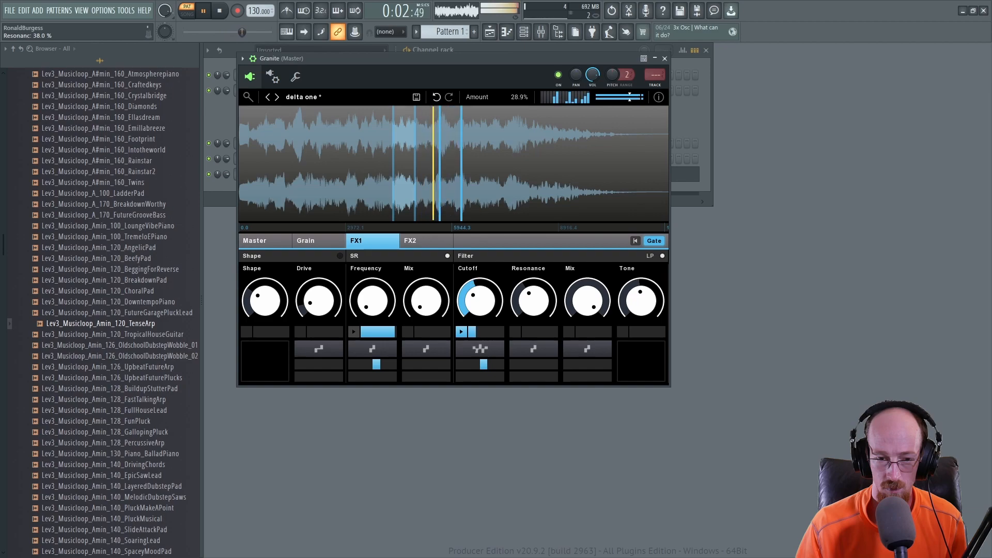
{"action": "left_click_drag", "start_coordinate": [481, 303], "coordinate": [480, 313]}
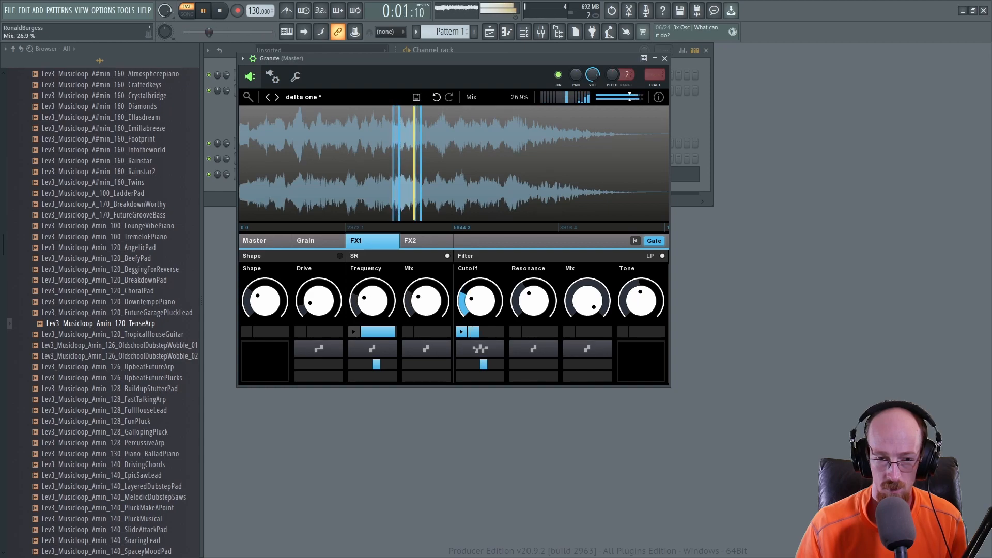
Step: Lower the SR Frequency to 16.0%, add random modulation to it, and set the SR Mix to 58.9%
{"action": "mouse_move", "coordinate": [373, 303]}
{"action": "left_mouse_down"}
{"action": "mouse_move", "coordinate": [372, 294]}
{"action": "mouse_move", "coordinate": [373, 316]}
{"action": "left_mouse_up"}
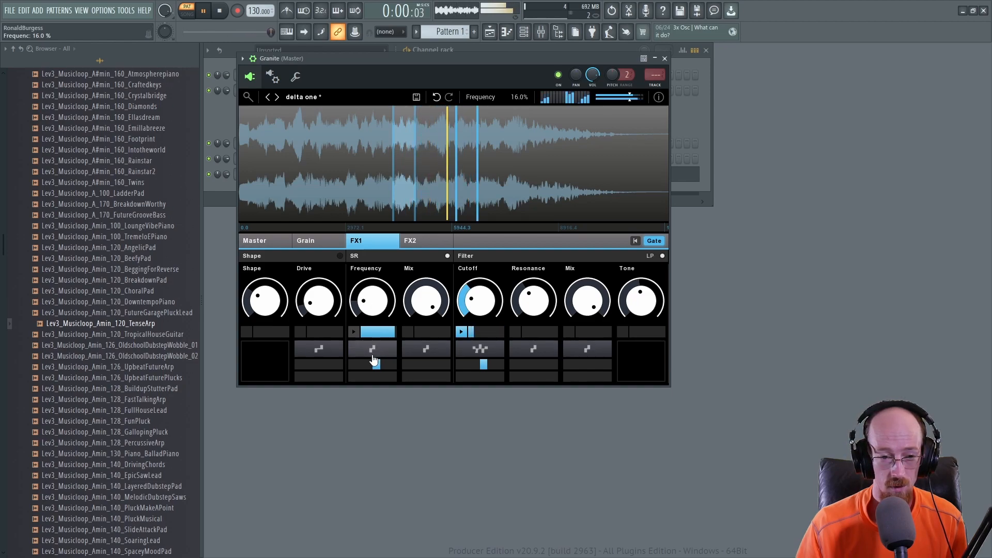
{"action": "left_click", "coordinate": [372, 351]}
{"action": "left_click", "coordinate": [369, 333]}
{"action": "left_click_drag", "start_coordinate": [380, 365], "coordinate": [390, 364]}
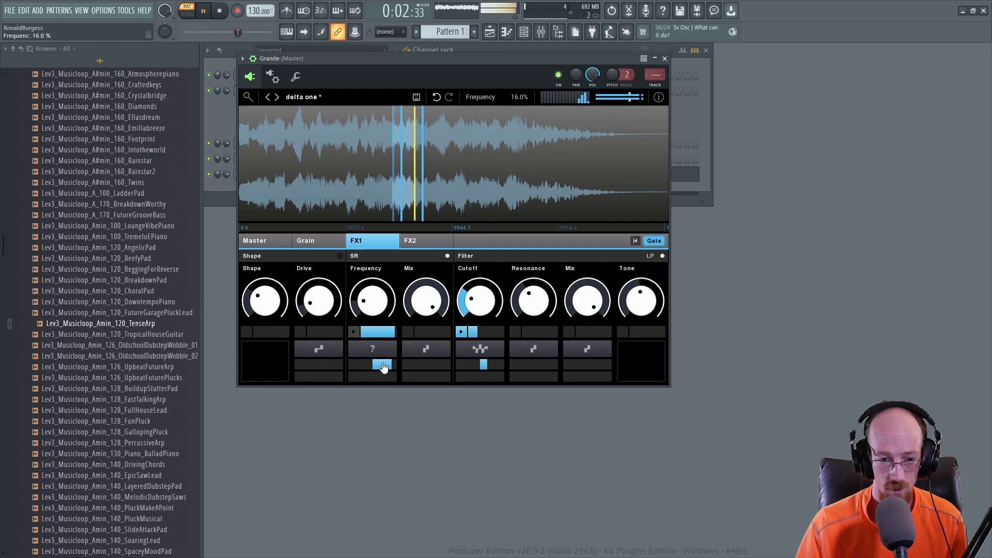
{"action": "left_click_drag", "start_coordinate": [382, 365], "coordinate": [383, 370]}
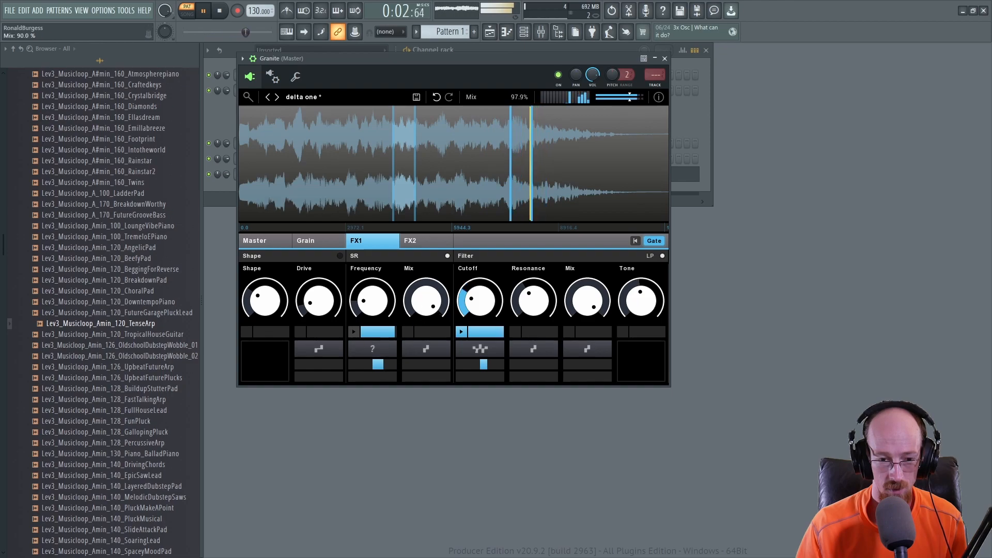
{"action": "left_click_drag", "start_coordinate": [427, 302], "coordinate": [433, 308]}
{"action": "left_click", "coordinate": [313, 241]}
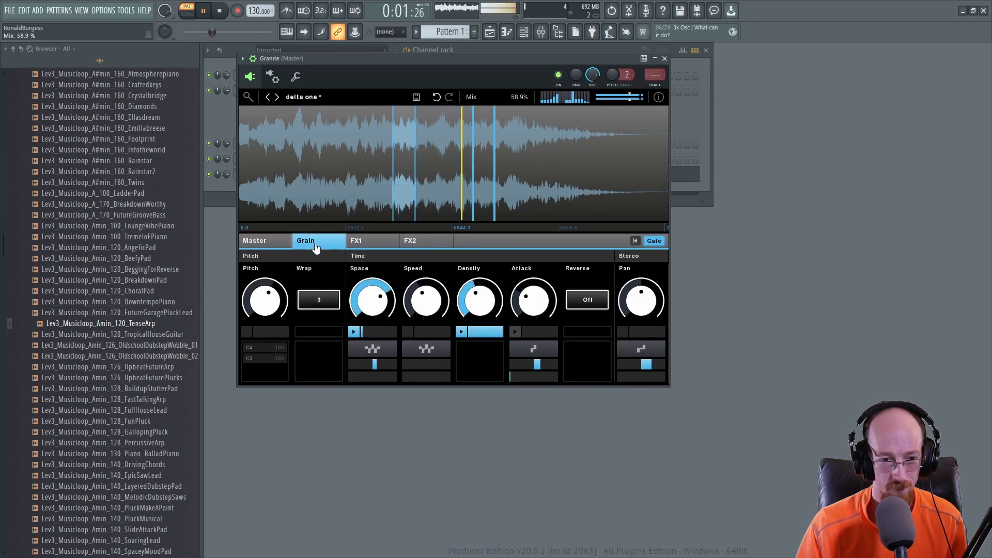
Step: In the piano roll, duplicate the octave notes to build a C–F–E–C octave progression over eight bars
{"action": "left_click", "coordinate": [231, 48]}
{"action": "left_click", "coordinate": [457, 175]}
{"action": "scroll", "coordinate": [474, 268], "scroll_direction": "down", "scroll_amount": 3}
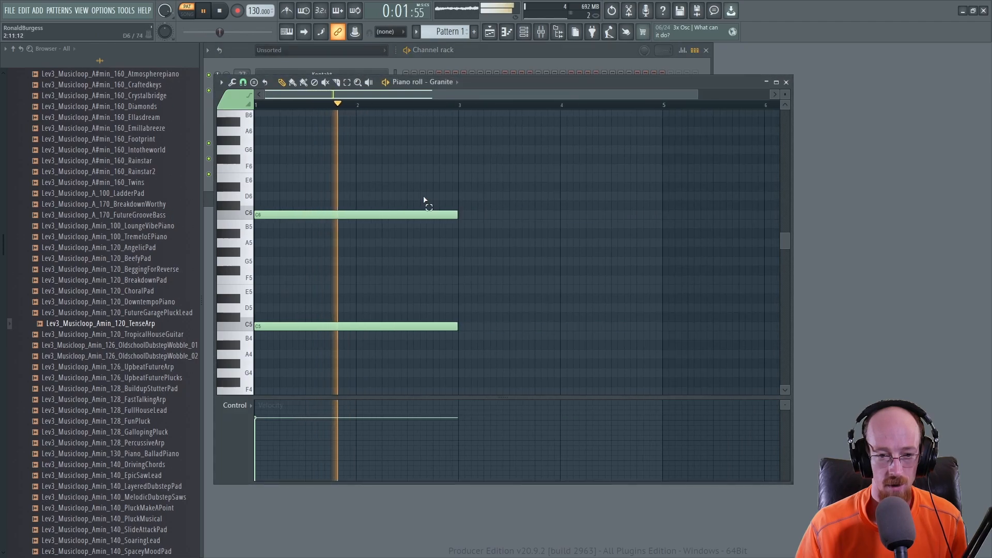
{"action": "key", "text": "ctrl+a"}
{"action": "left_click_drag", "start_coordinate": [419, 325], "coordinate": [614, 387]}
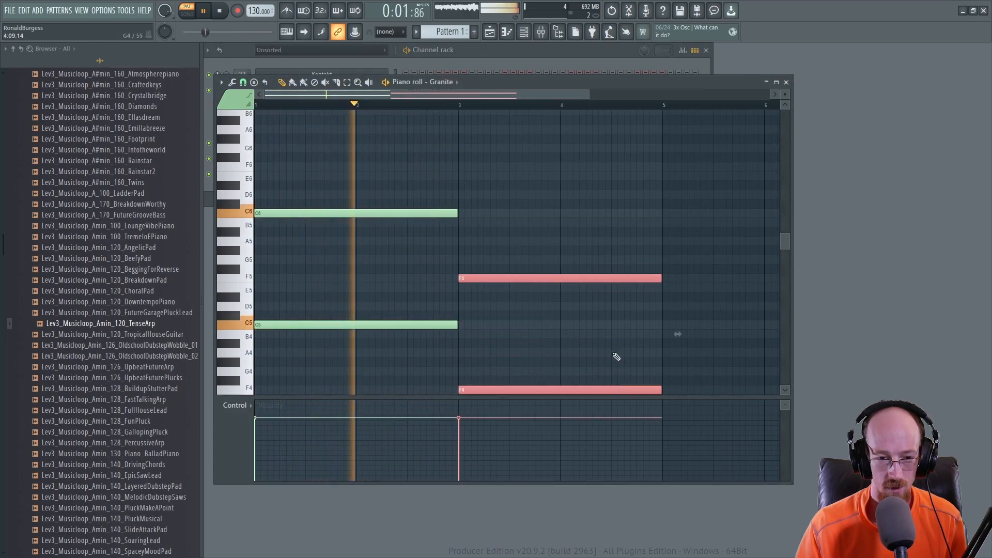
{"action": "scroll", "coordinate": [584, 336], "scroll_direction": "down", "scroll_amount": 3}
{"action": "left_click_drag", "start_coordinate": [427, 277], "coordinate": [629, 287]}
{"action": "scroll", "coordinate": [627, 314], "scroll_direction": "down", "scroll_amount": 3}
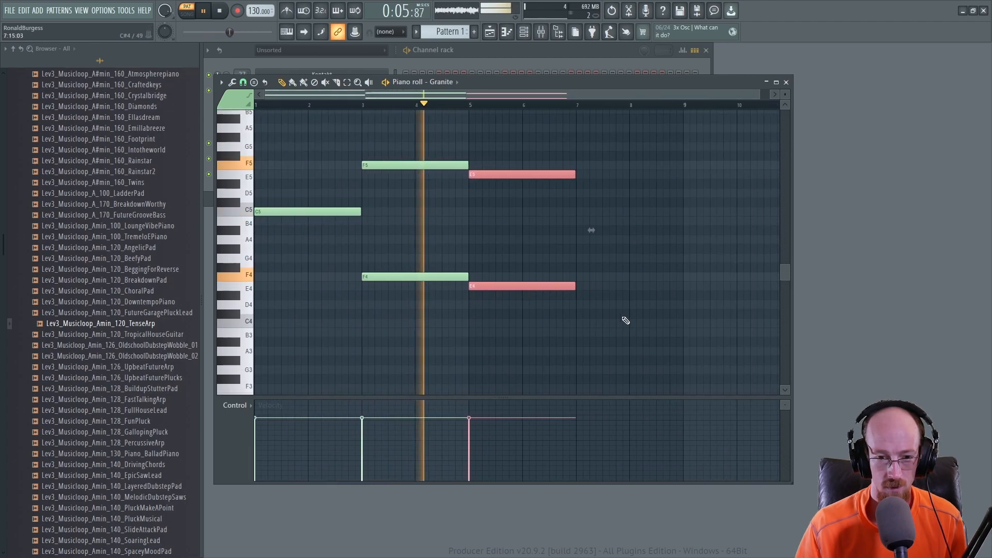
{"action": "left_click_drag", "start_coordinate": [627, 321], "coordinate": [556, 299]}
{"action": "scroll", "coordinate": [561, 297], "scroll_direction": "down", "scroll_amount": 2}
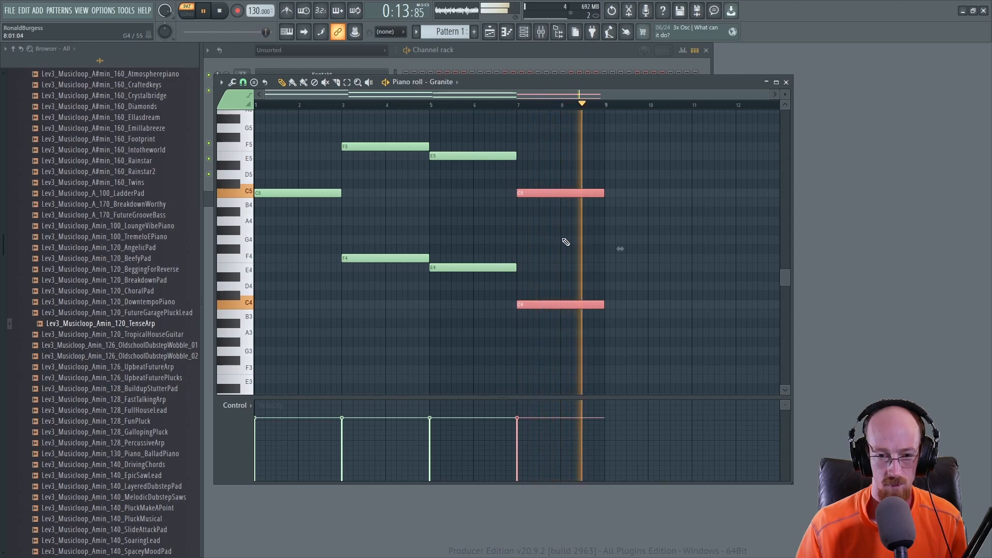
Step: Select bars 7 to 9 in the piano roll timeline and reopen Granite from the channel rack
{"action": "left_click", "coordinate": [518, 106], "text": "ctrl"}
{"action": "left_click_drag", "start_coordinate": [519, 108], "coordinate": [605, 106]}
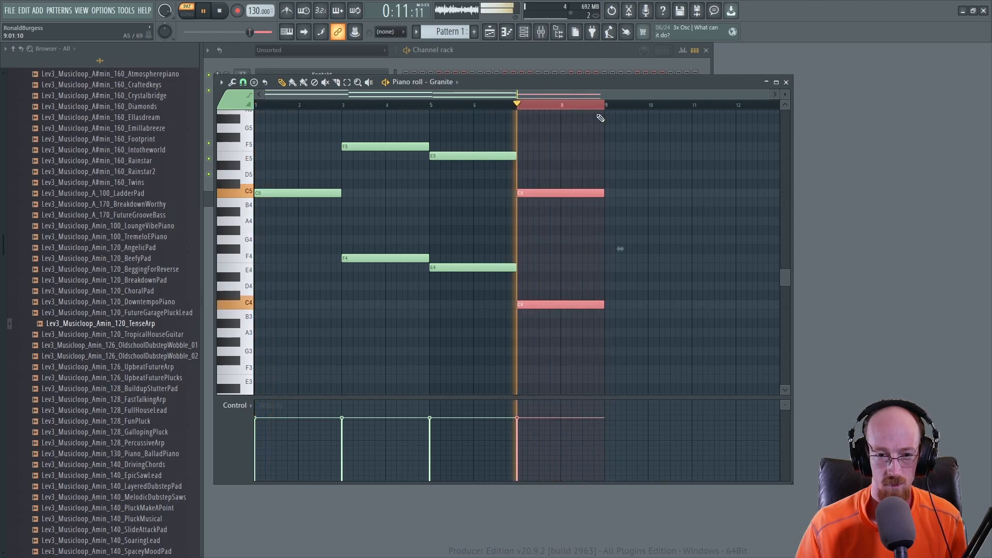
{"action": "key", "text": "F6"}
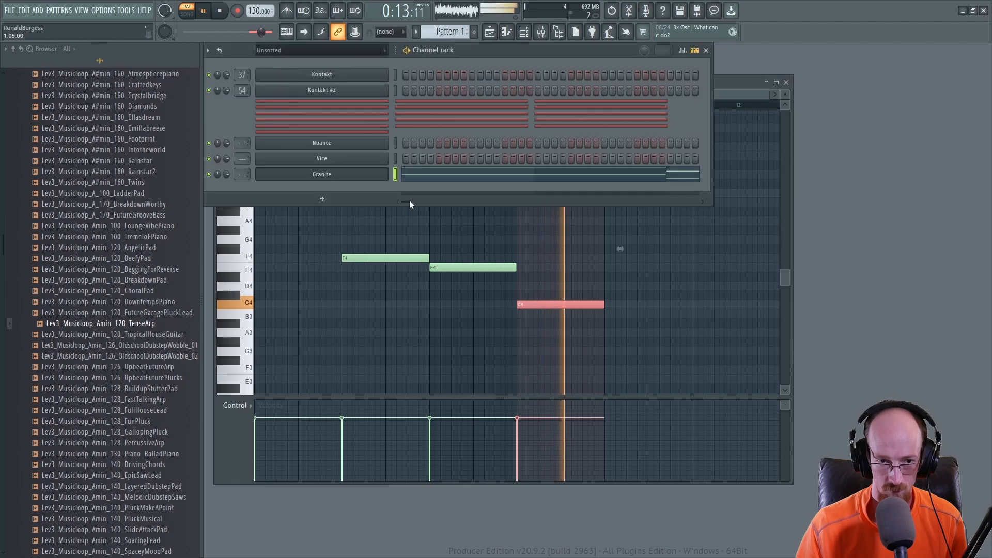
{"action": "left_click", "coordinate": [362, 175]}
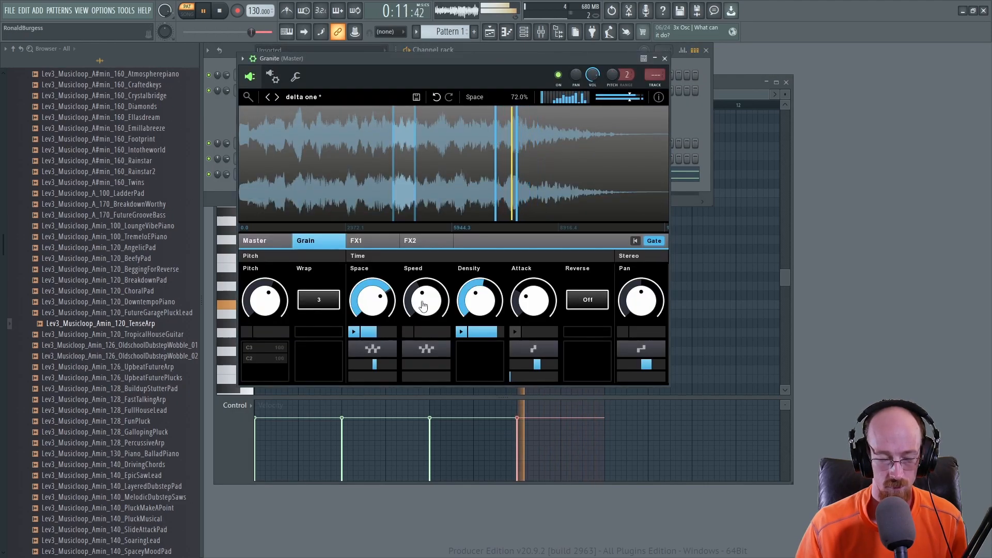
Step: On FX1, lower the SR Frequency further and stop playback
{"action": "left_click", "coordinate": [362, 241]}
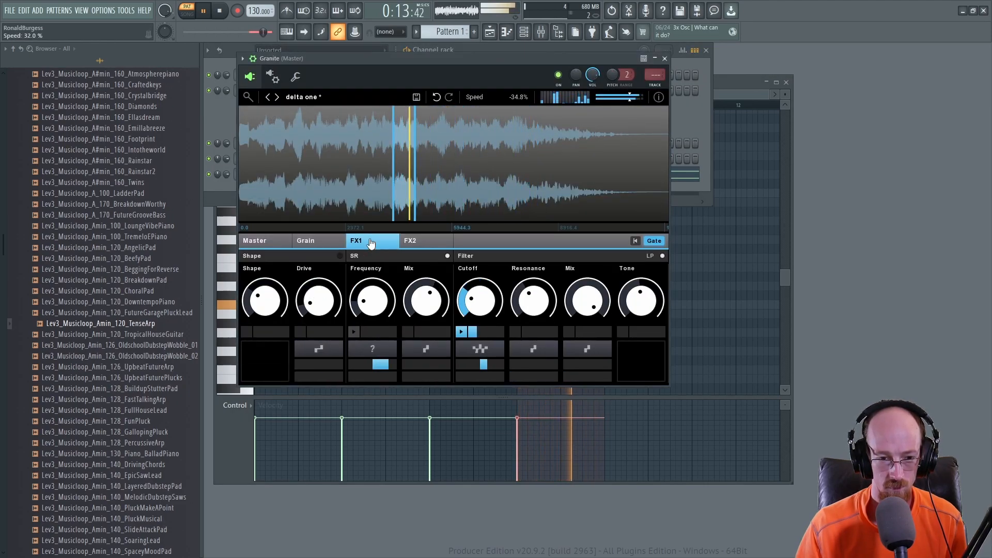
{"action": "left_click_drag", "start_coordinate": [371, 310], "coordinate": [371, 335]}
{"action": "key", "text": "space"}
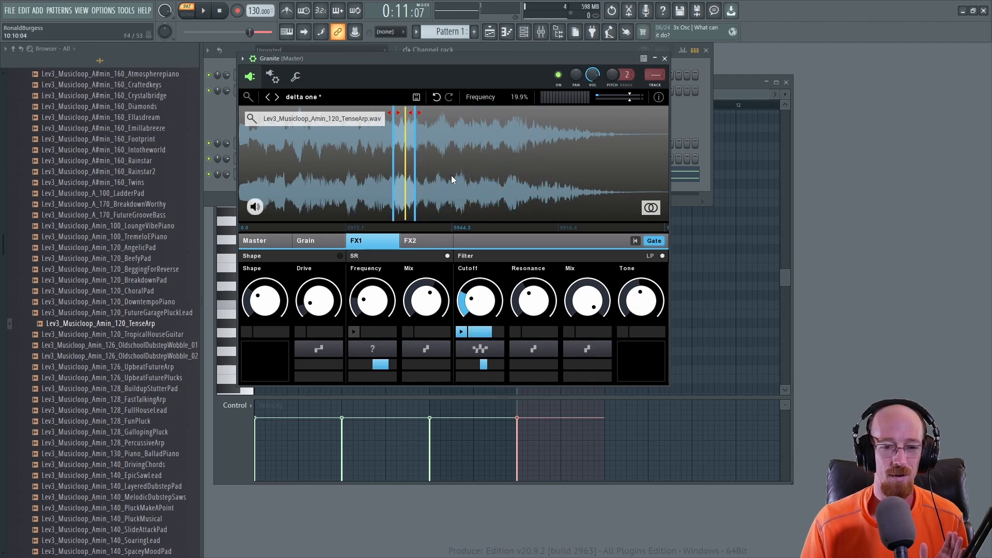
Step: Bring the piano roll forward, then return to Granite's Grain section
{"action": "left_click", "coordinate": [740, 89]}
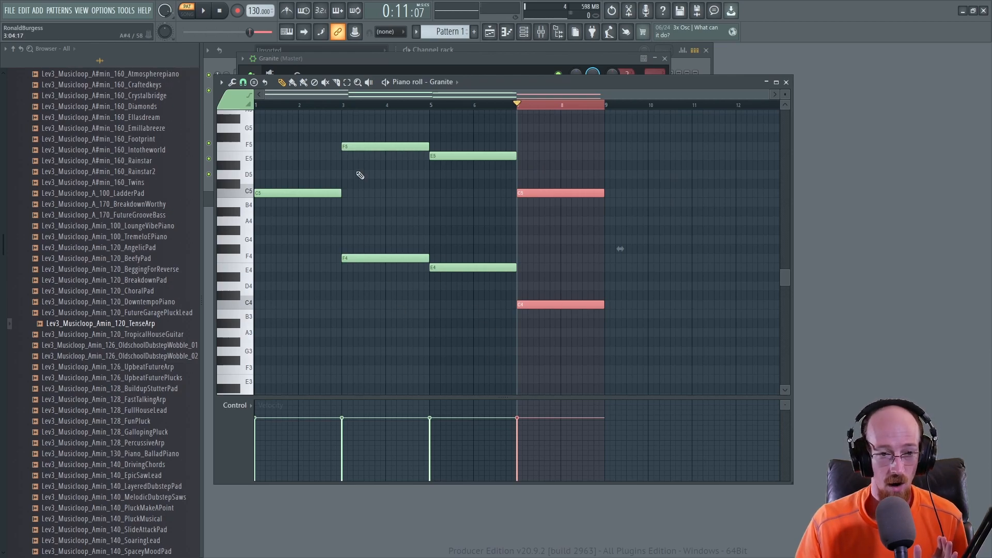
{"action": "left_click", "coordinate": [451, 69]}
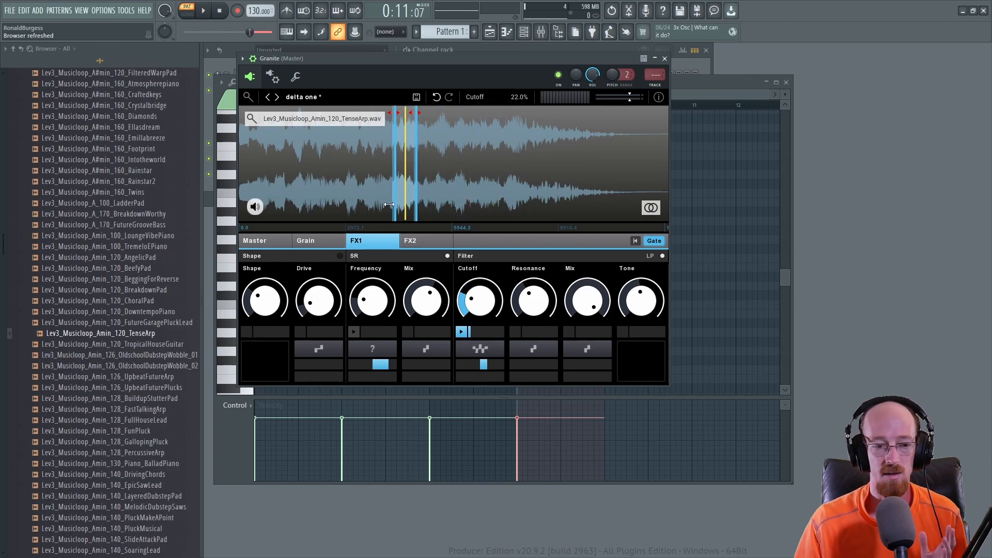
{"action": "left_click", "coordinate": [306, 241]}
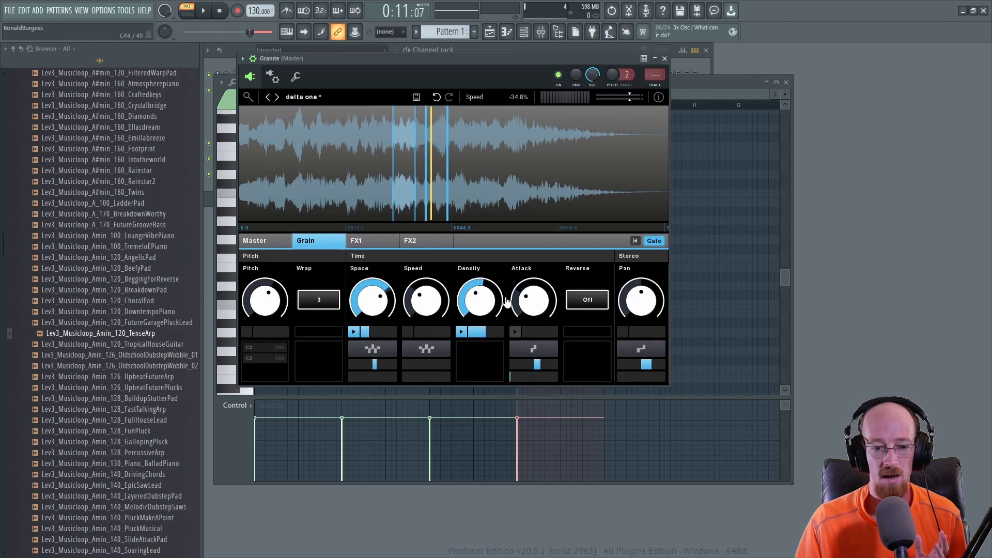
{"action": "mouse_move", "coordinate": [443, 155]}
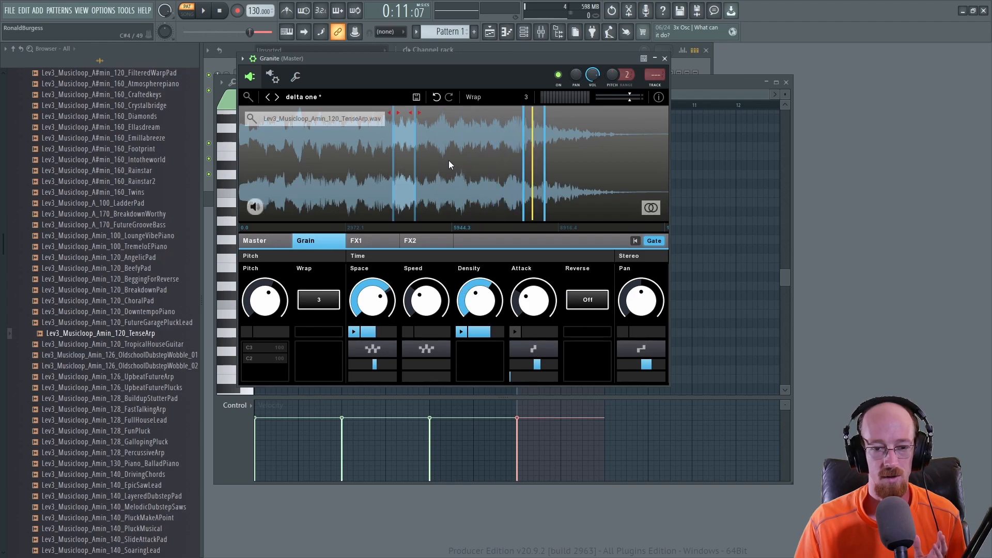